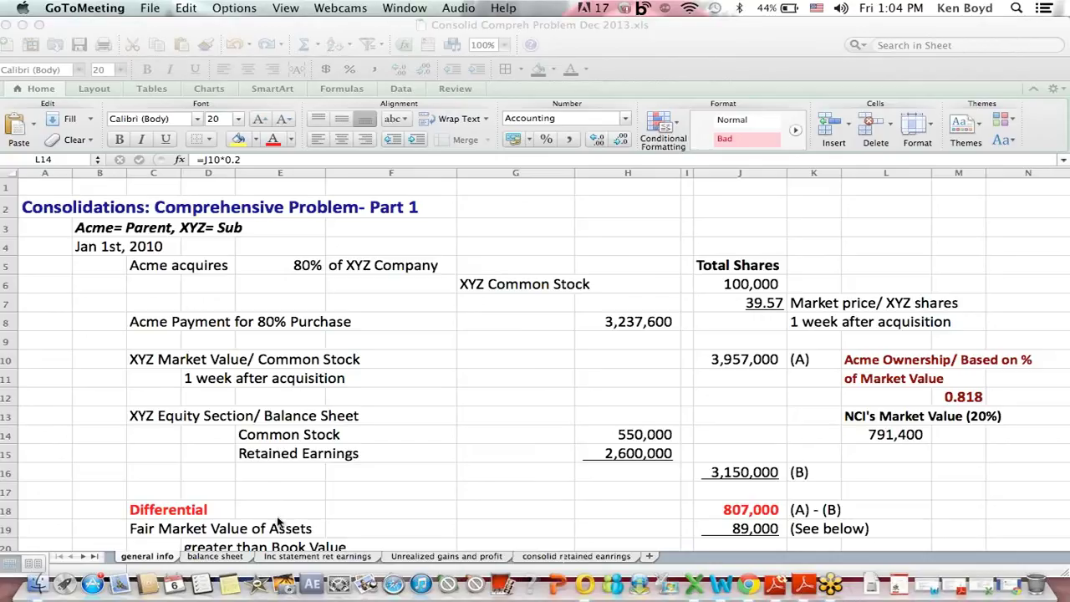
Open the Unrealized gains and profit sheet and read its Additional Information title and the parent/sub line beneath it
click(306, 559)
click(313, 557)
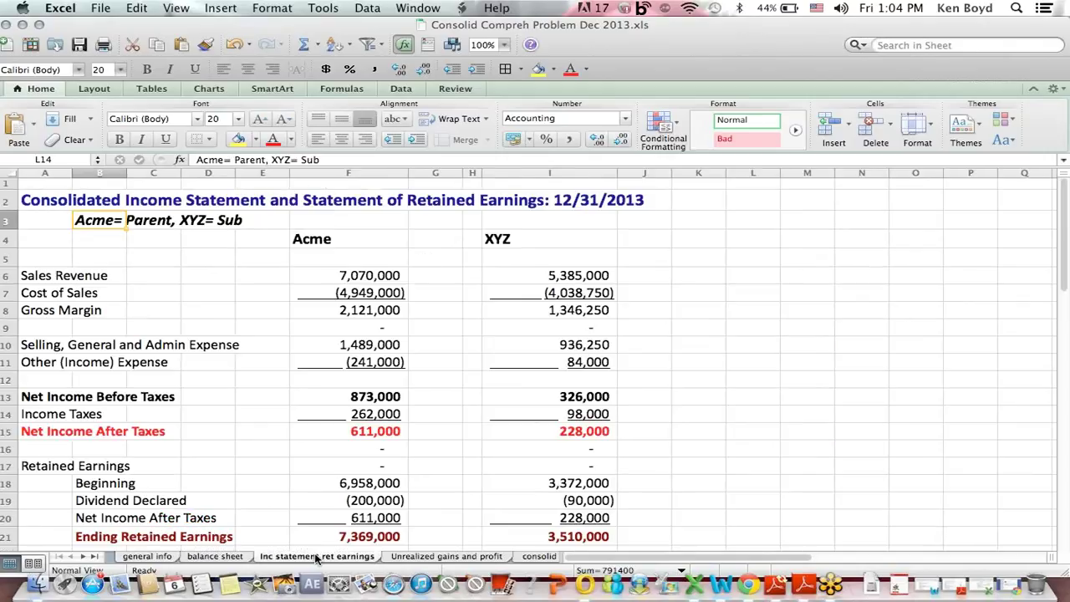
click(428, 558)
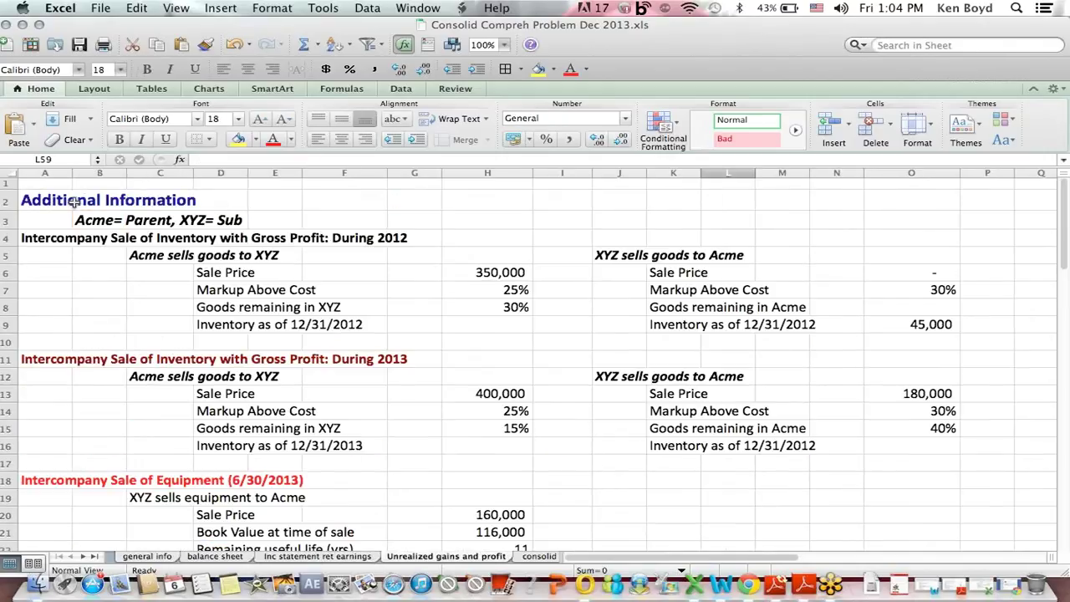
click(43, 196)
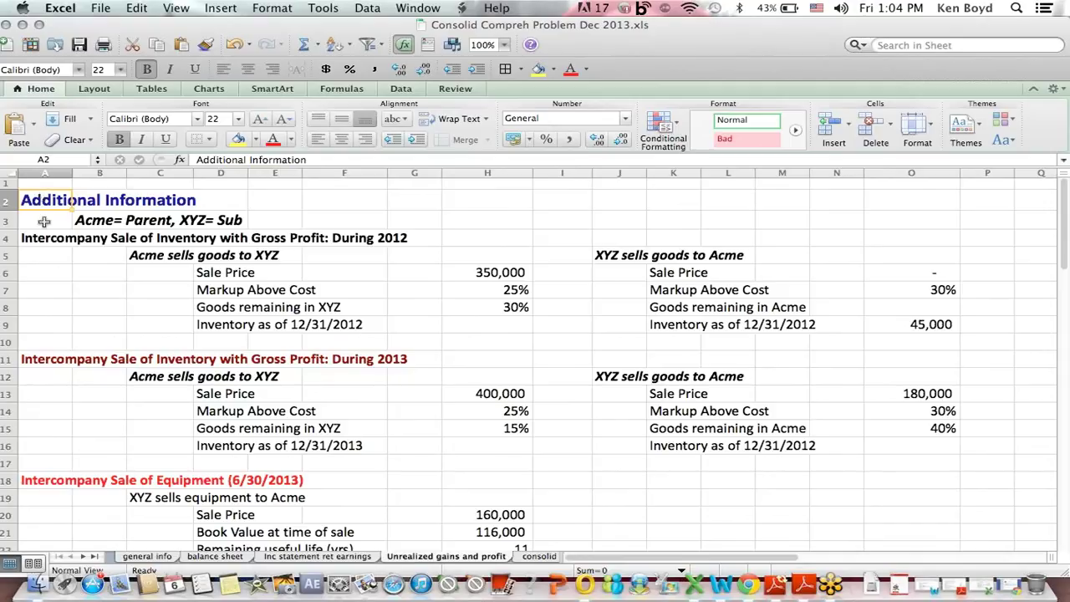
click(92, 217)
drag(251, 222, 65, 217)
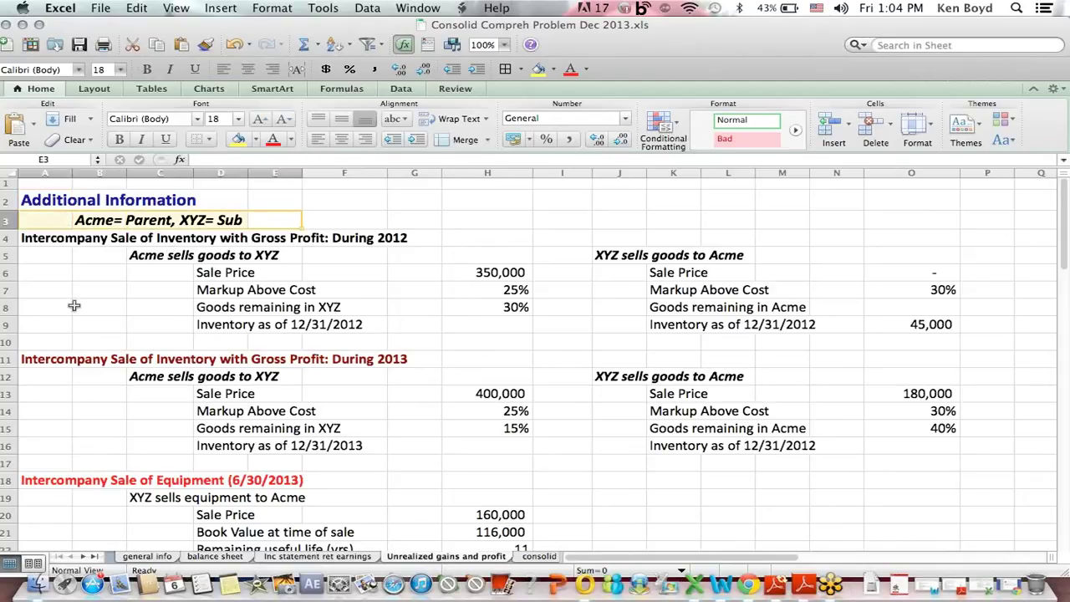
Highlight the 2012 and 2013 intercompany inventory sale blocks together, plus the 2012 heading in row 4
drag(25, 239, 771, 450)
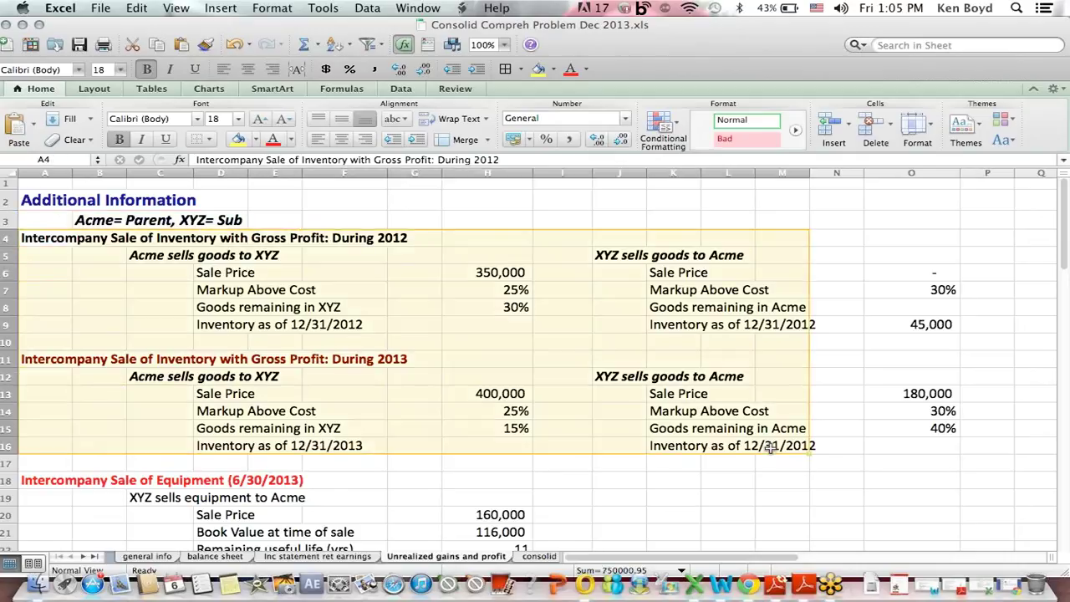
click(397, 284)
drag(130, 236, 416, 237)
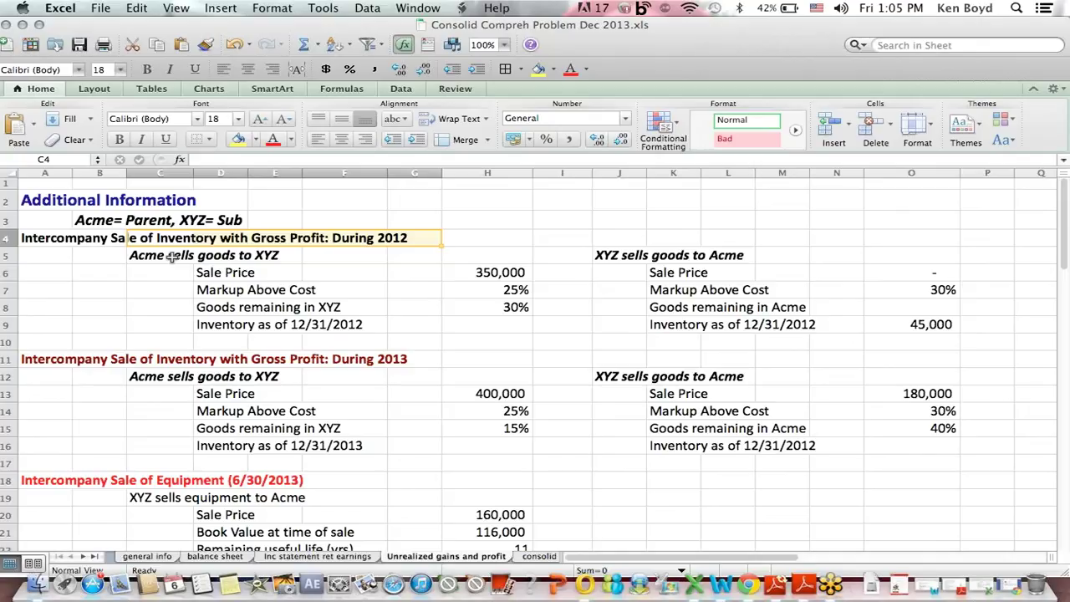
Examine the 2012 Acme-to-XYZ inventory sale, covering its sale price, markup above cost and goods remaining in XYZ
click(101, 302)
click(146, 258)
drag(230, 259, 353, 266)
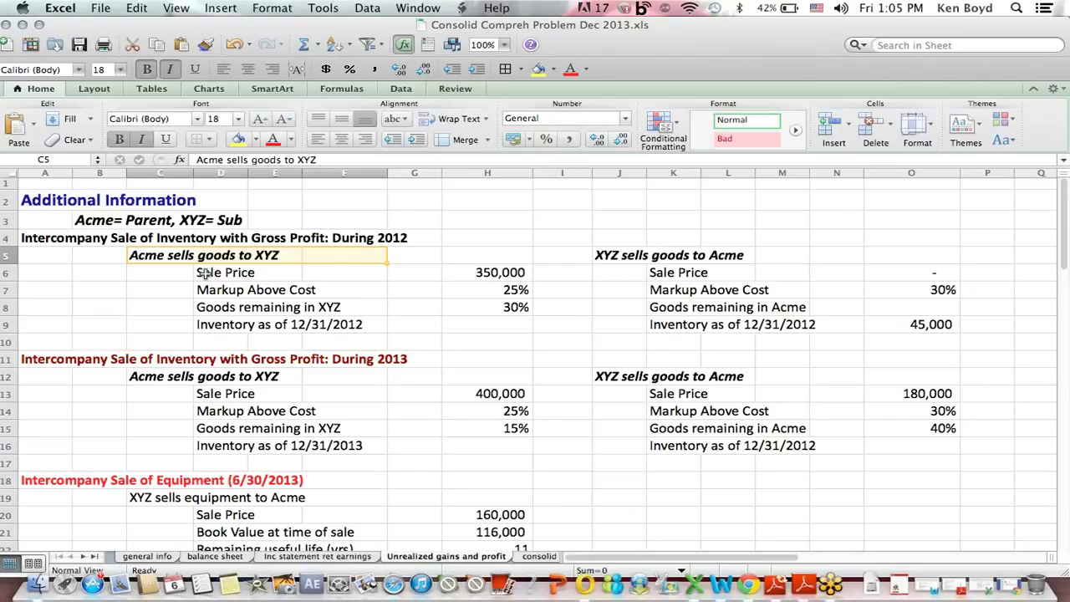
drag(203, 274, 483, 274)
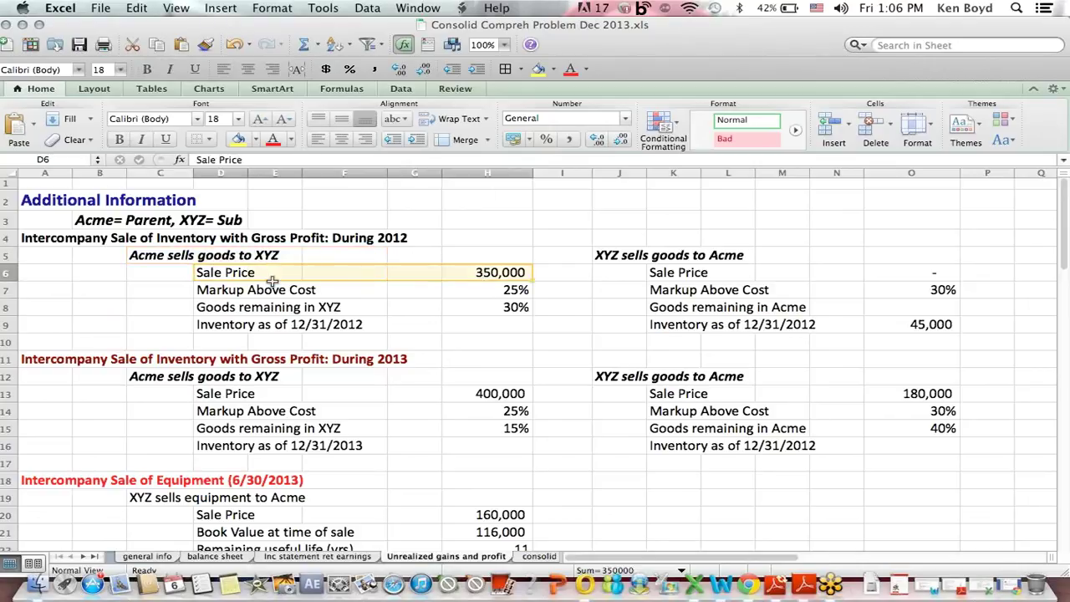
drag(226, 290, 482, 293)
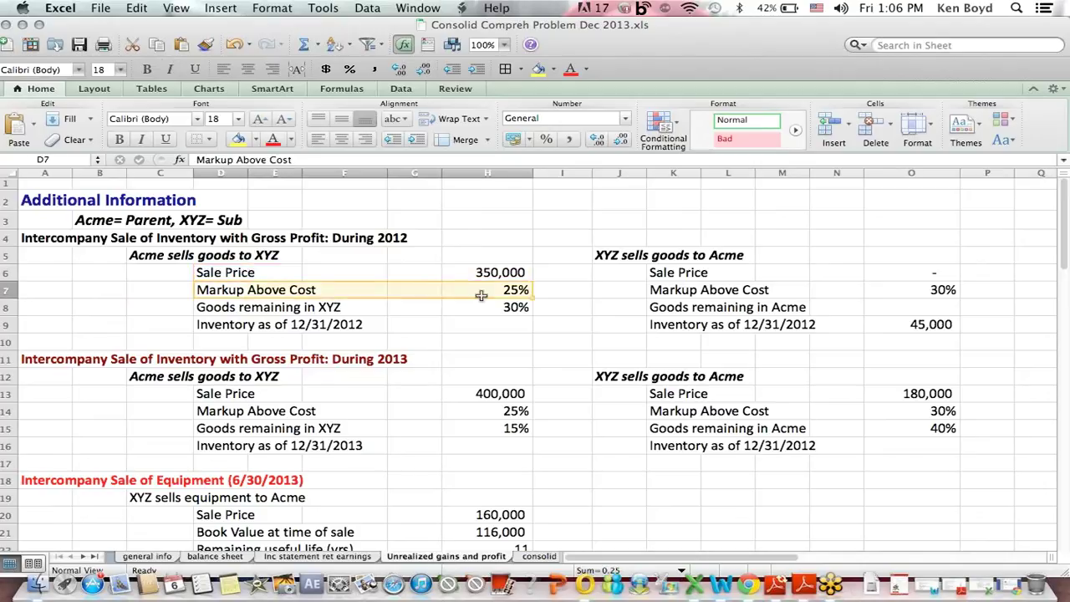
drag(243, 313, 493, 333)
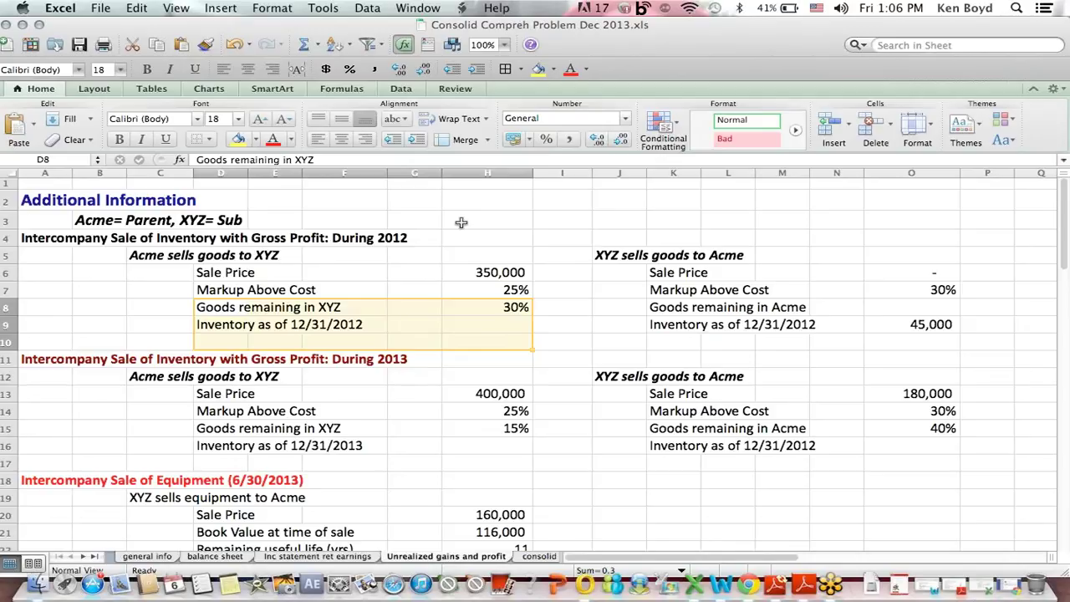
Compare the two 2012 inventory sale directions, Acme sells goods to XYZ and XYZ sells goods to Acme, in row 5
drag(339, 238, 430, 239)
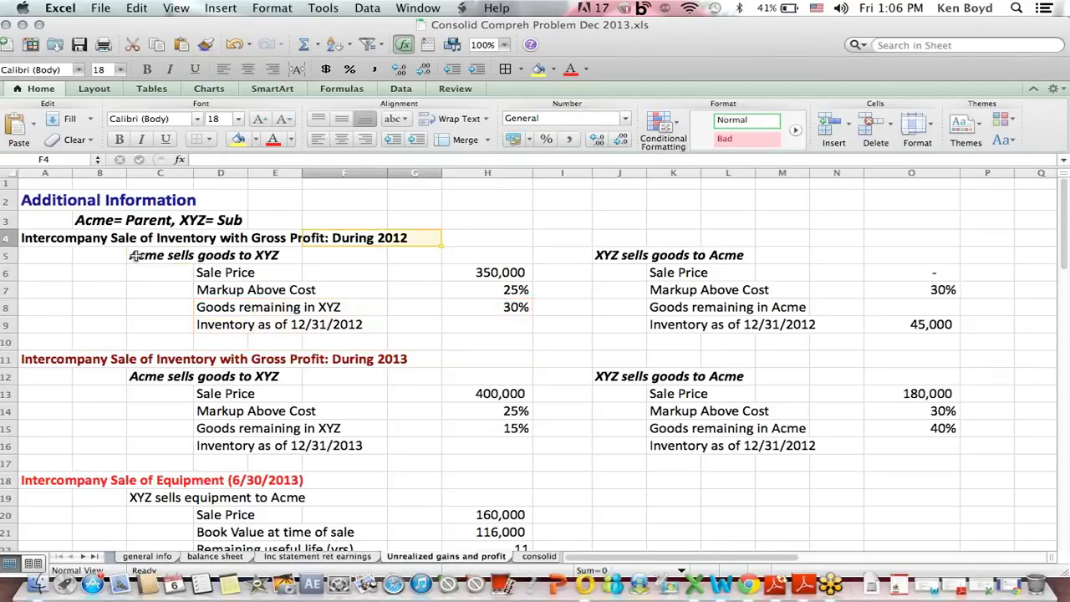
drag(130, 256, 343, 263)
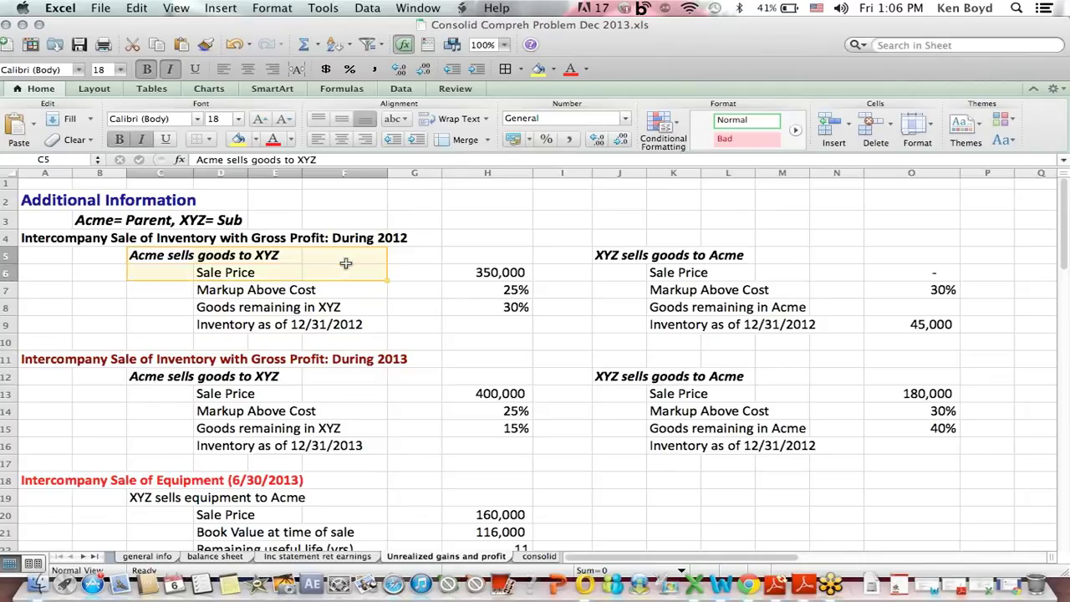
click(565, 343)
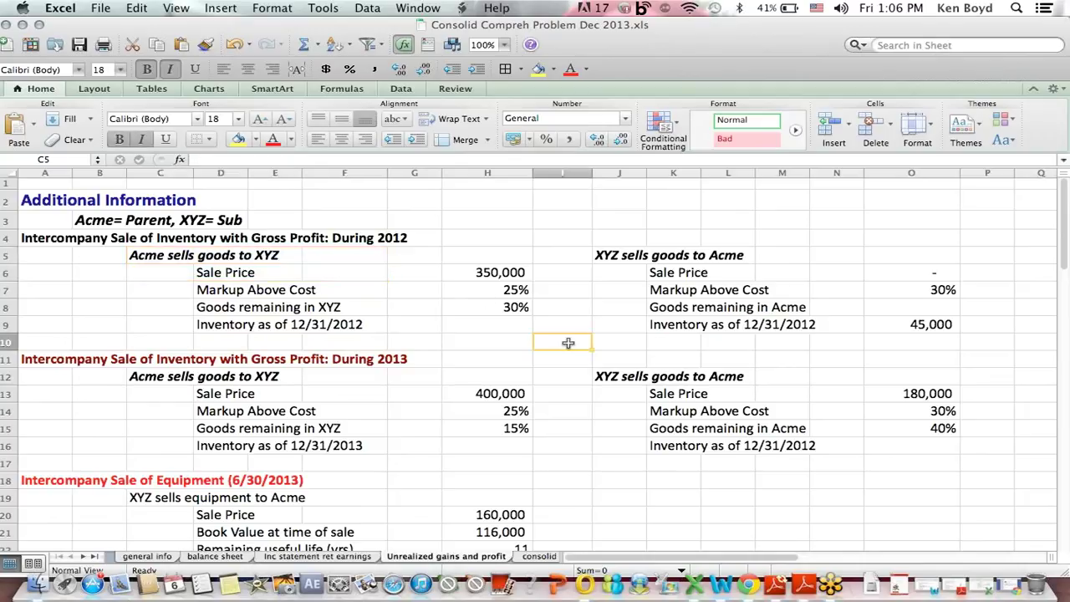
click(221, 269)
click(610, 257)
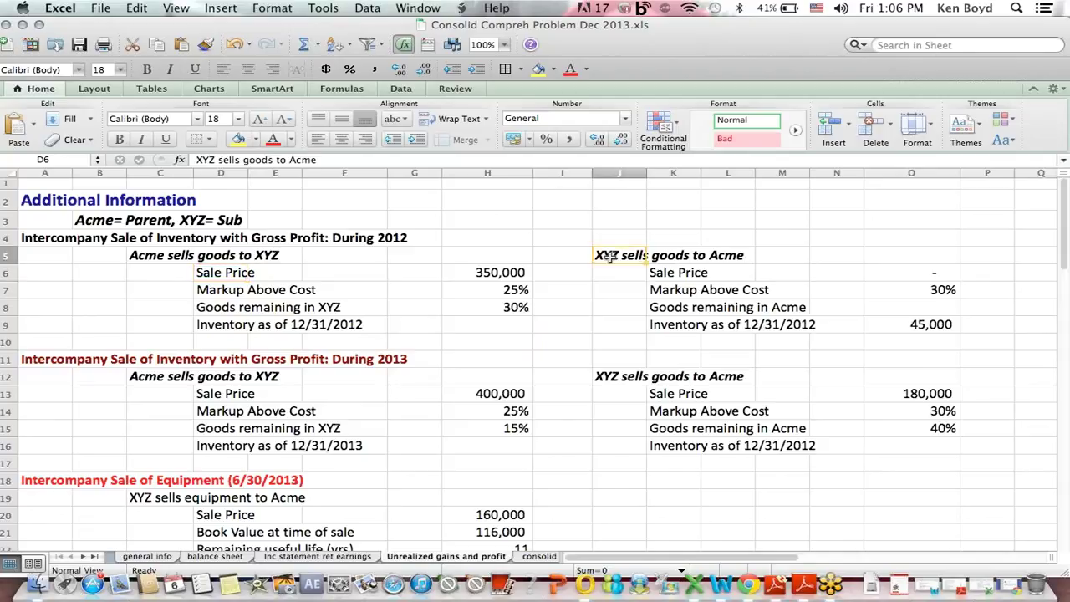
drag(610, 257, 803, 254)
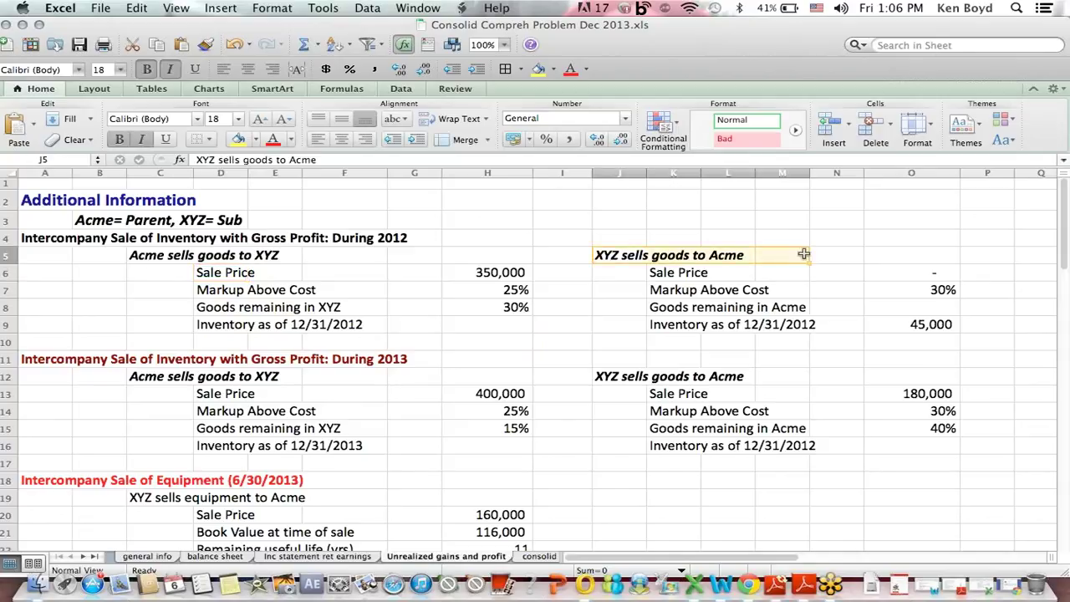
click(155, 255)
drag(278, 242, 890, 262)
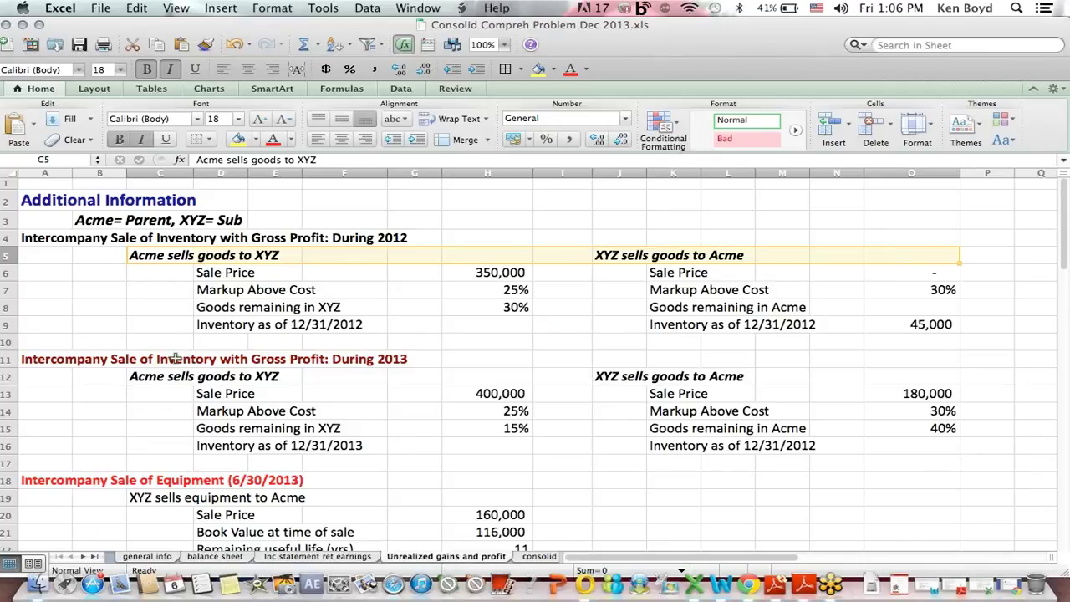
Examine the 2013 Acme-to-XYZ inventory sale, checking sale price, markup above cost and goods remaining in XYZ
drag(66, 359, 410, 356)
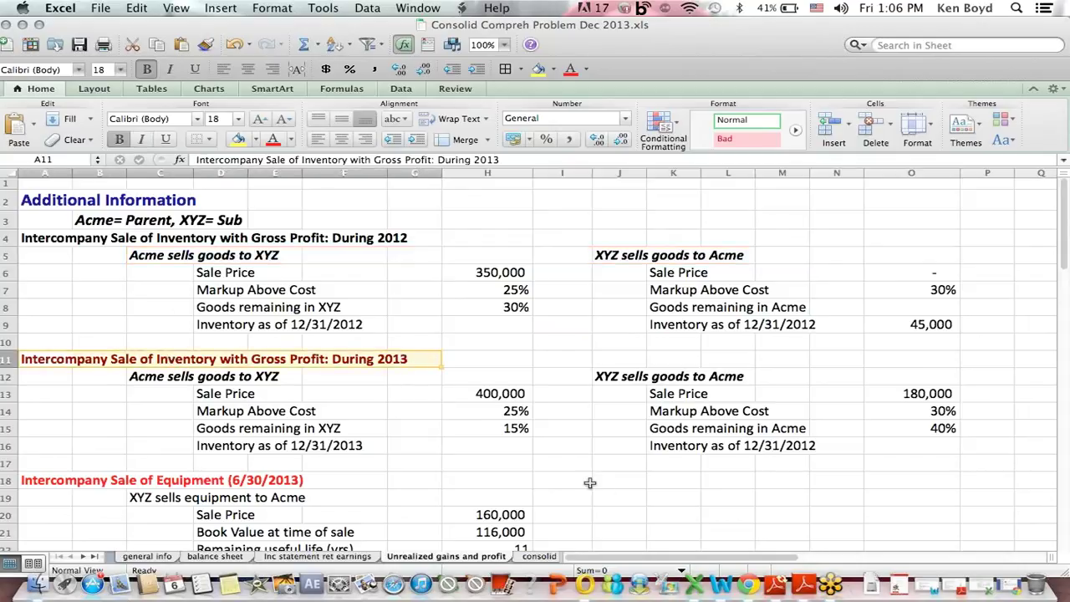
click(410, 418)
drag(165, 372, 501, 434)
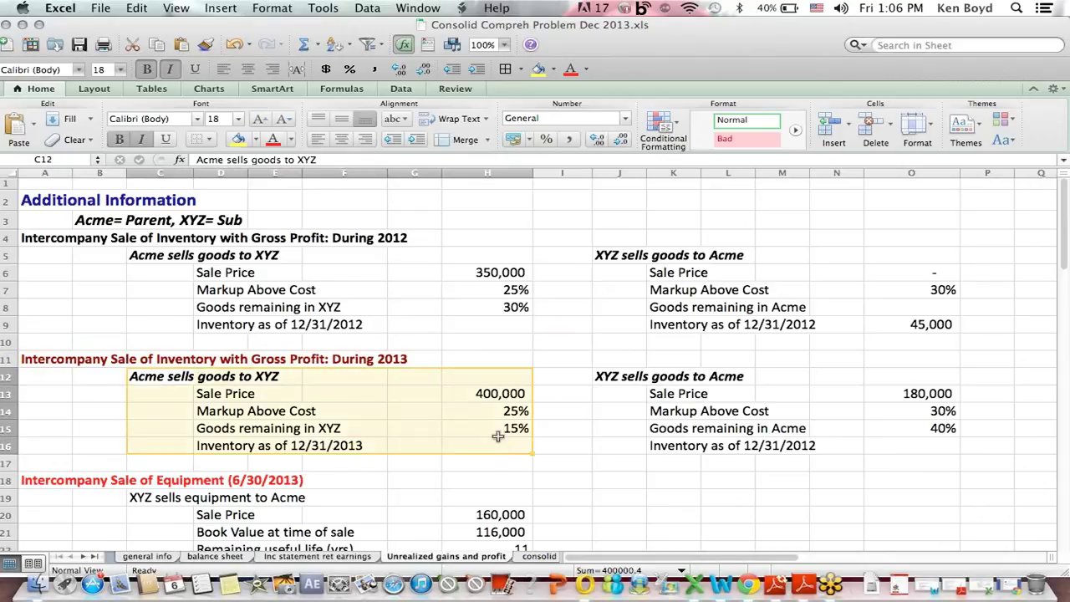
click(494, 394)
click(502, 411)
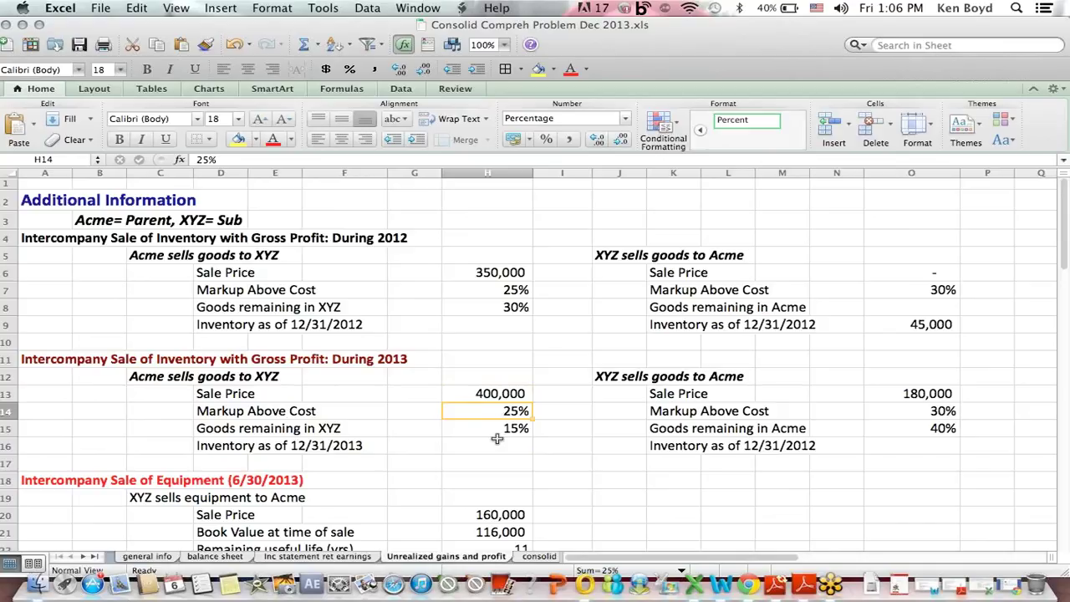
click(498, 429)
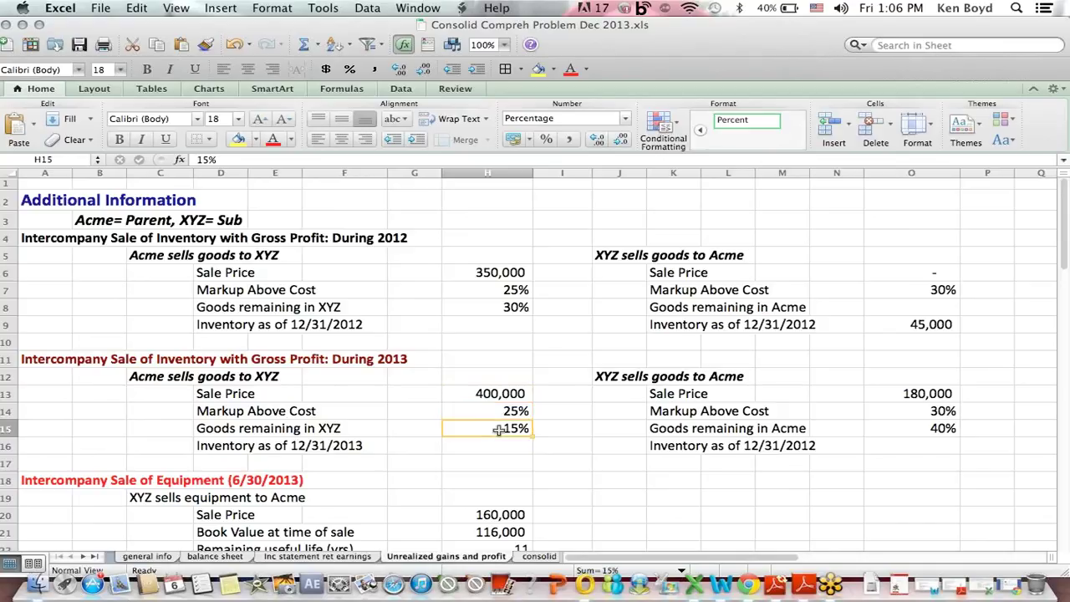
Examine the 6/30/2013 intercompany equipment sale from XYZ to Acme, covering sale price, book value and remaining useful life
click(640, 504)
key(Down)
key(Down)
key(Down)
key(Down)
key(Down)
key(Down)
key(Down)
key(Down)
key(Down)
key(Down)
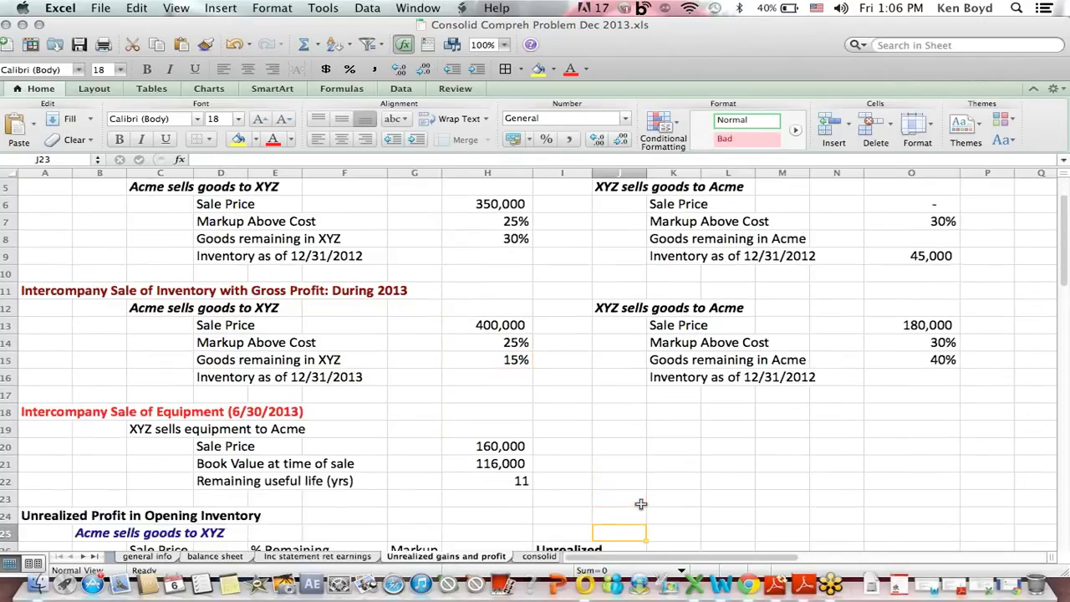
drag(155, 364, 394, 376)
click(288, 366)
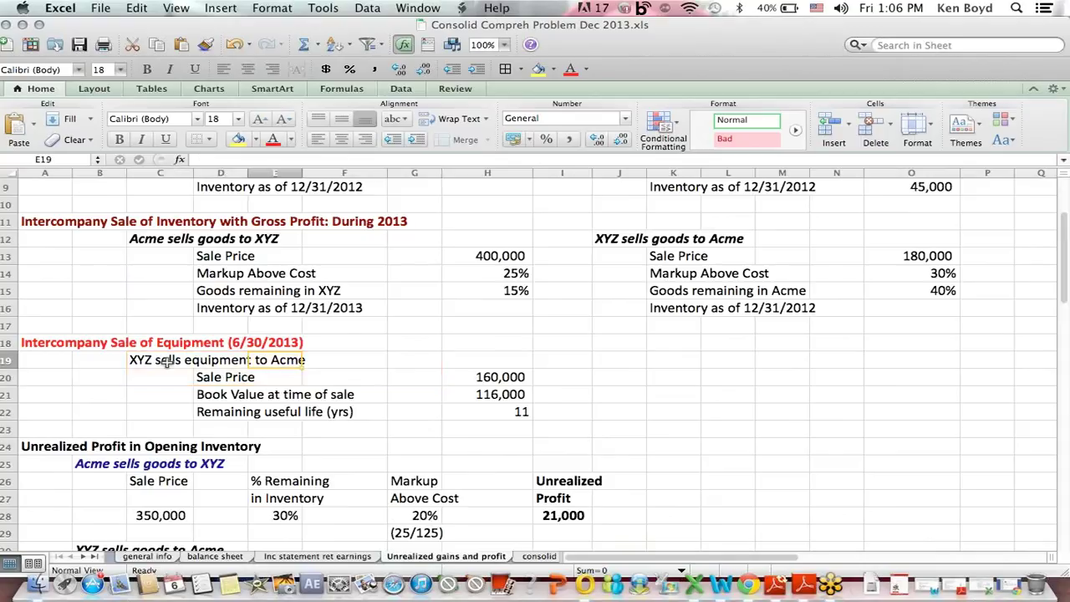
drag(253, 358, 430, 353)
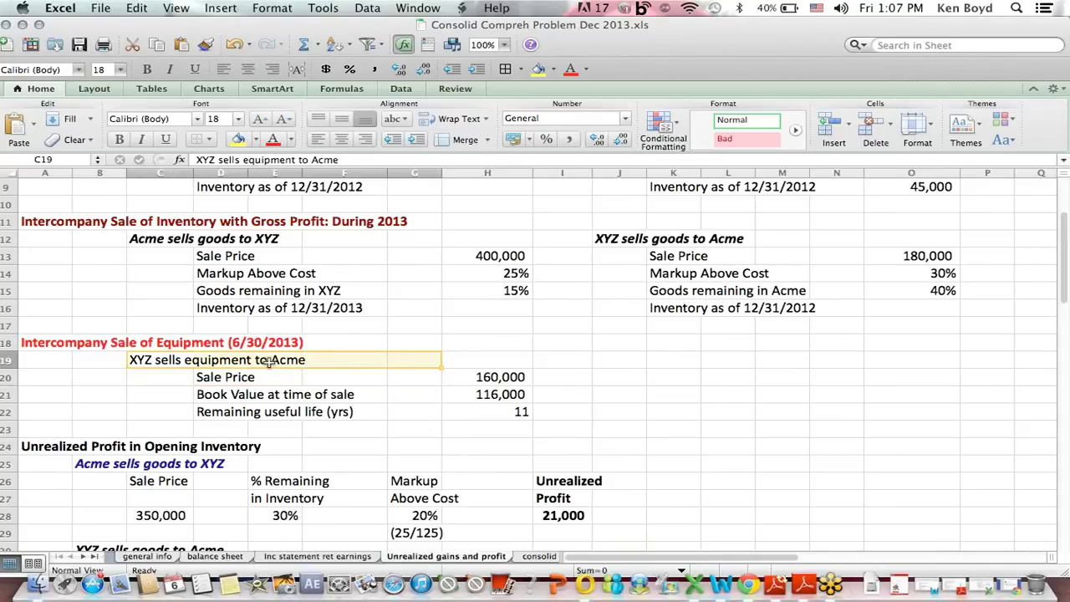
click(240, 377)
drag(241, 377, 471, 380)
drag(232, 396, 560, 399)
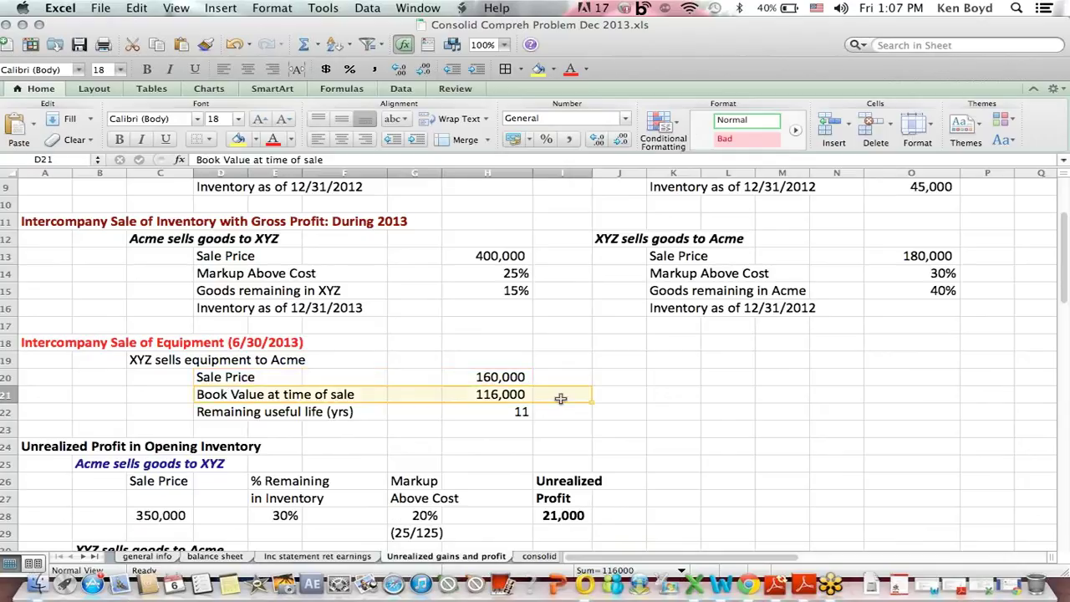
click(458, 408)
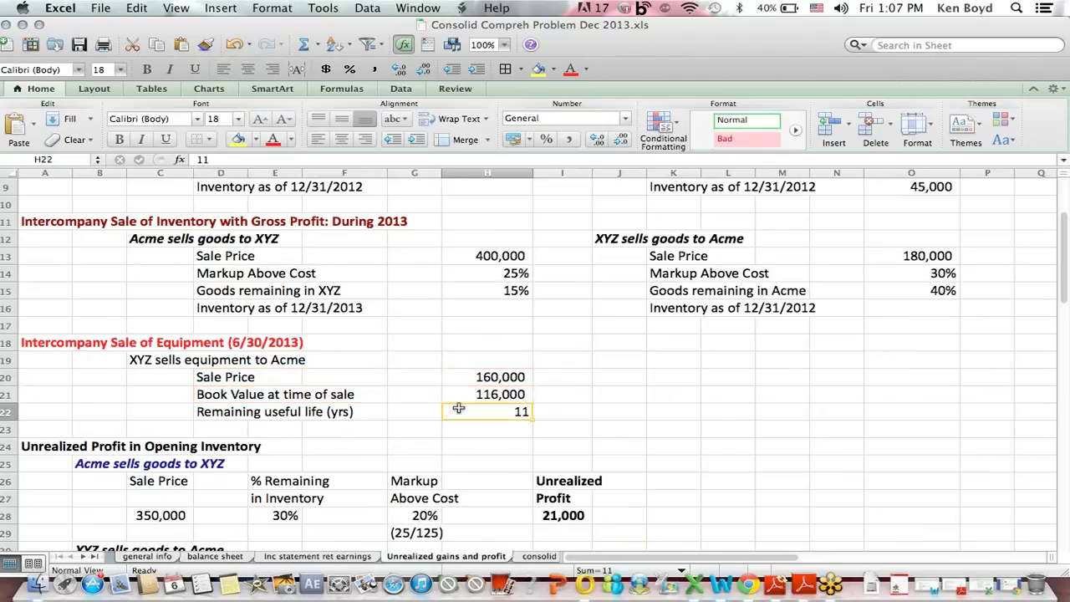
Examine the Unrealized Profit in Opening Inventory section, rows 24 to 36, and highlight its heading
click(755, 477)
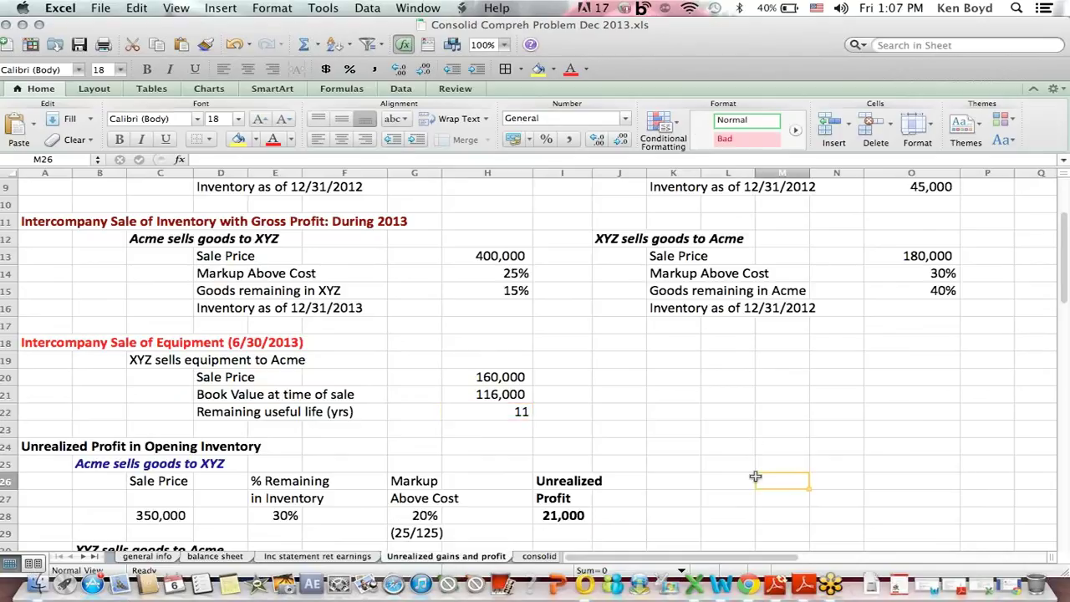
key(Down)
key(Down)
key(Down)
key(Down)
key(Down)
key(Down)
key(Down)
key(Down)
key(Down)
key(Down)
key(Down)
key(Down)
drag(69, 292, 756, 503)
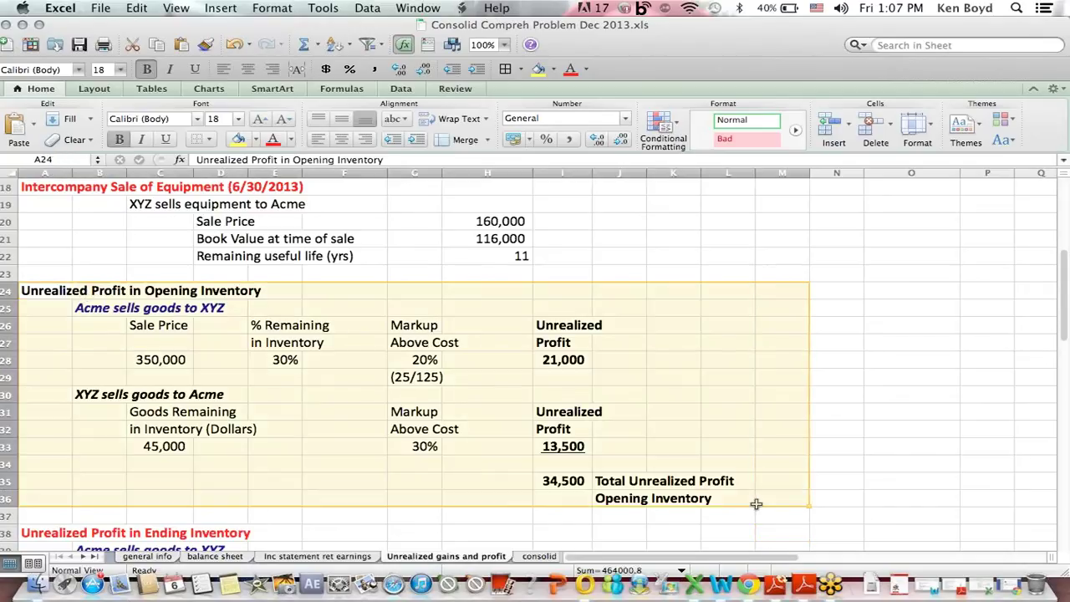
click(676, 346)
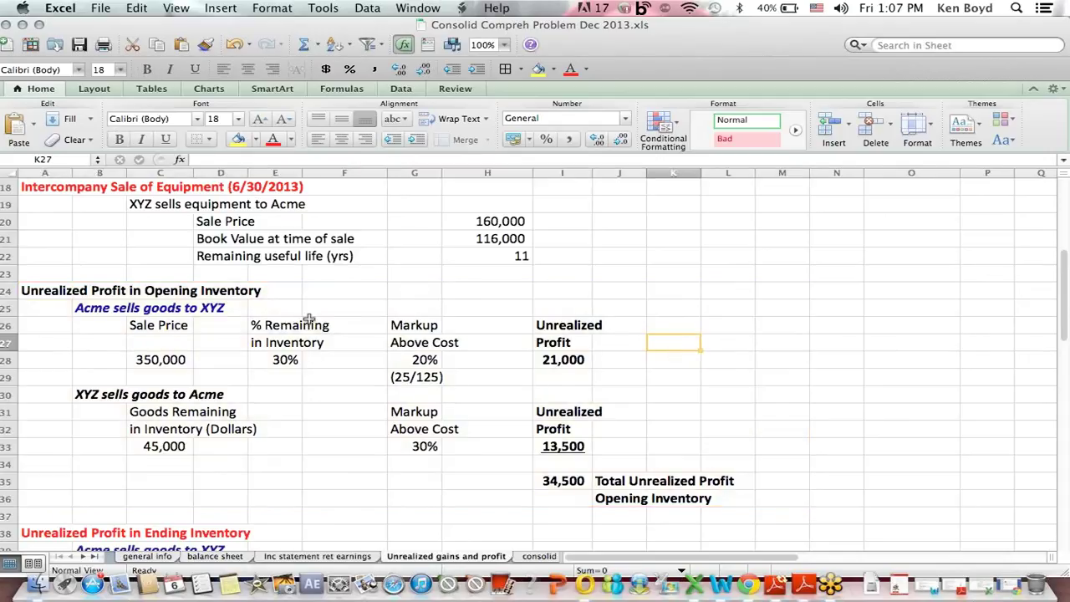
drag(110, 293, 278, 295)
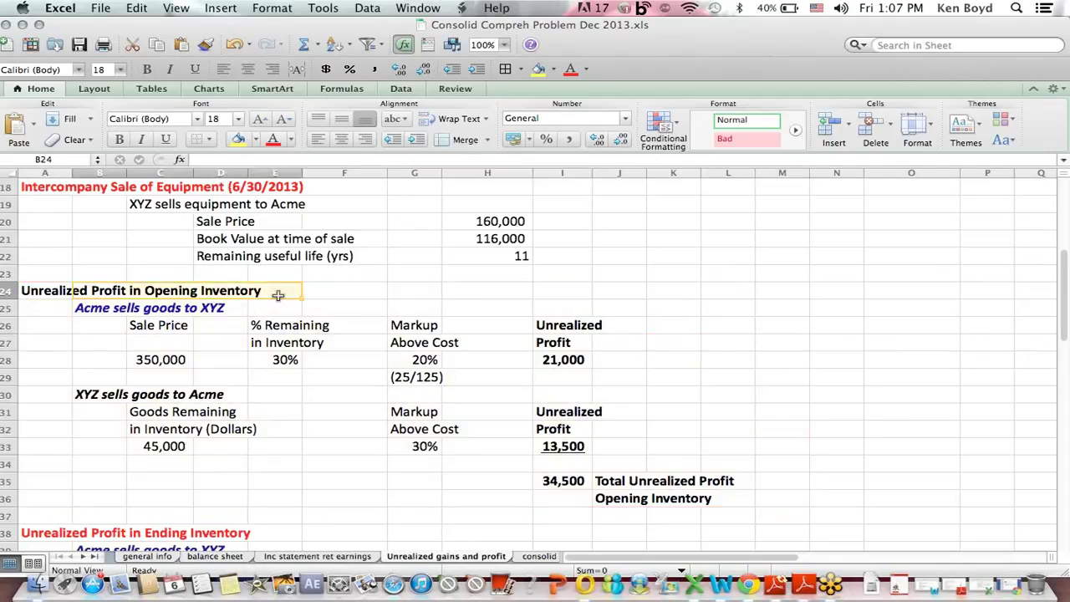
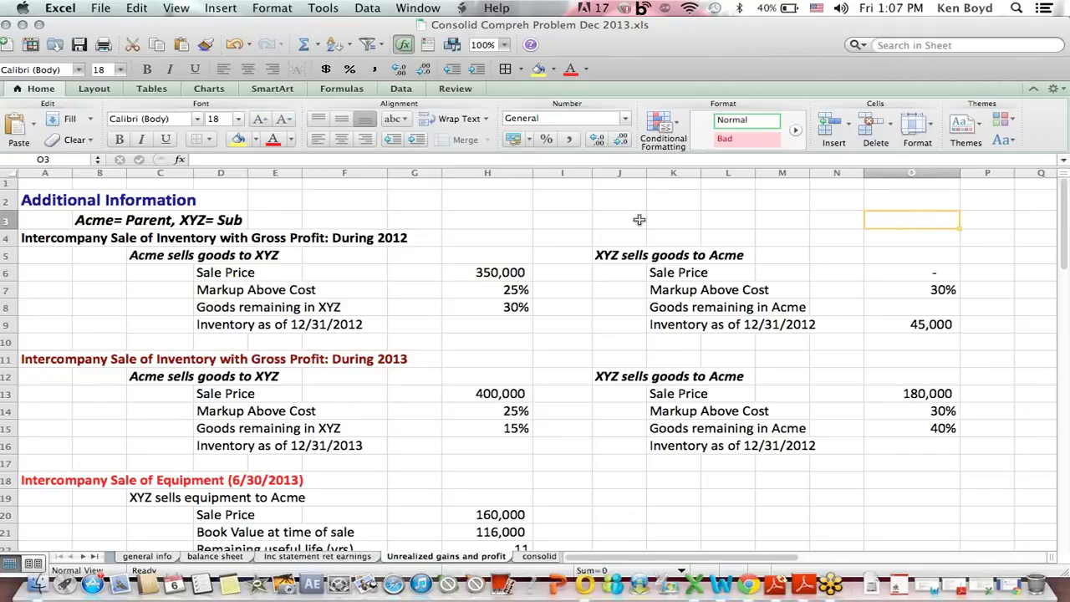
Relate the 2012 intercompany inventory sale data to the Unrealized Profit in Opening Inventory section
drag(107, 244, 806, 343)
drag(1066, 189, 1065, 268)
drag(92, 273, 358, 273)
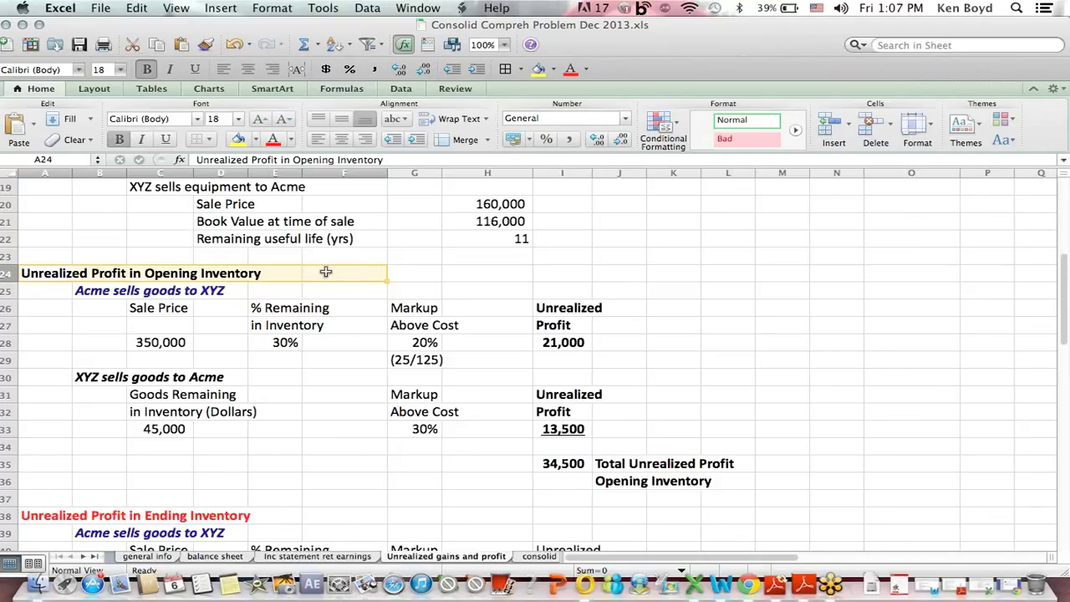
Inspect the sale price, percent remaining and markup cells C28, E28, G28 and G29 in the Acme-to-XYZ opening inventory calculation
click(323, 433)
click(148, 346)
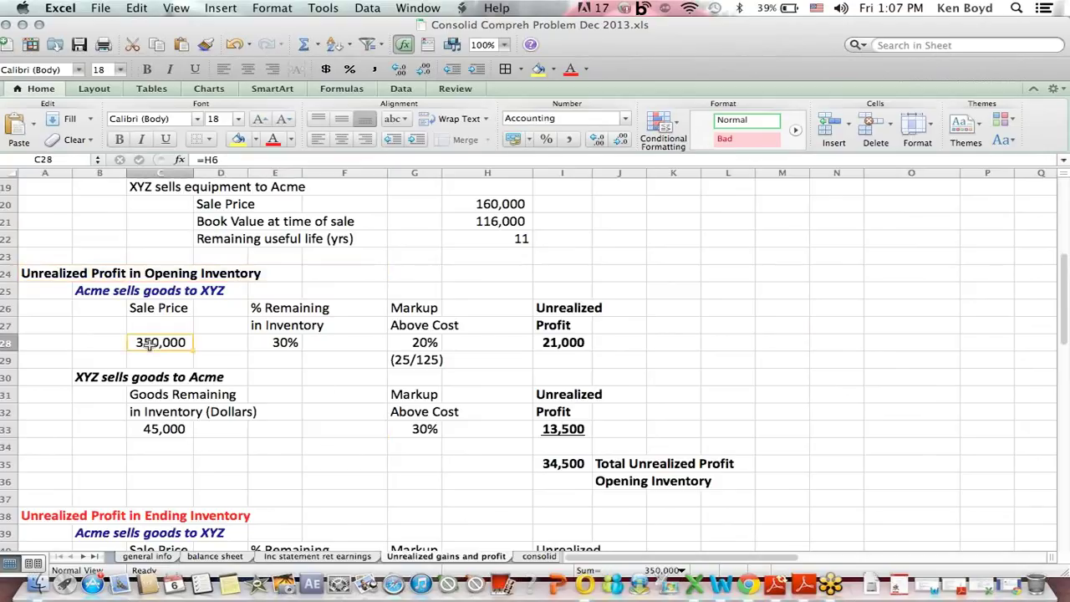
click(280, 342)
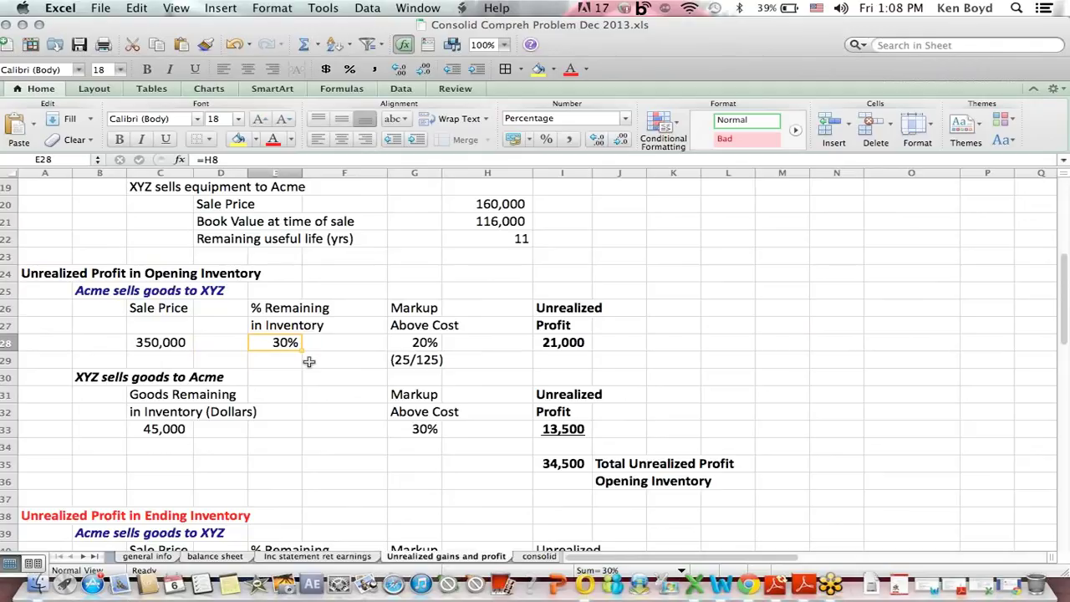
click(426, 343)
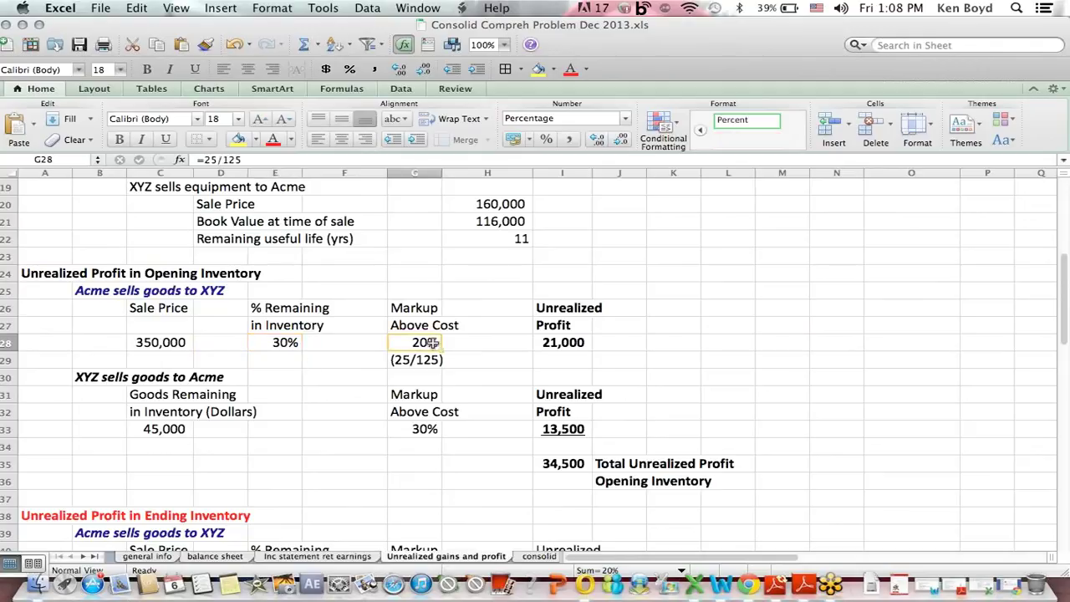
click(435, 359)
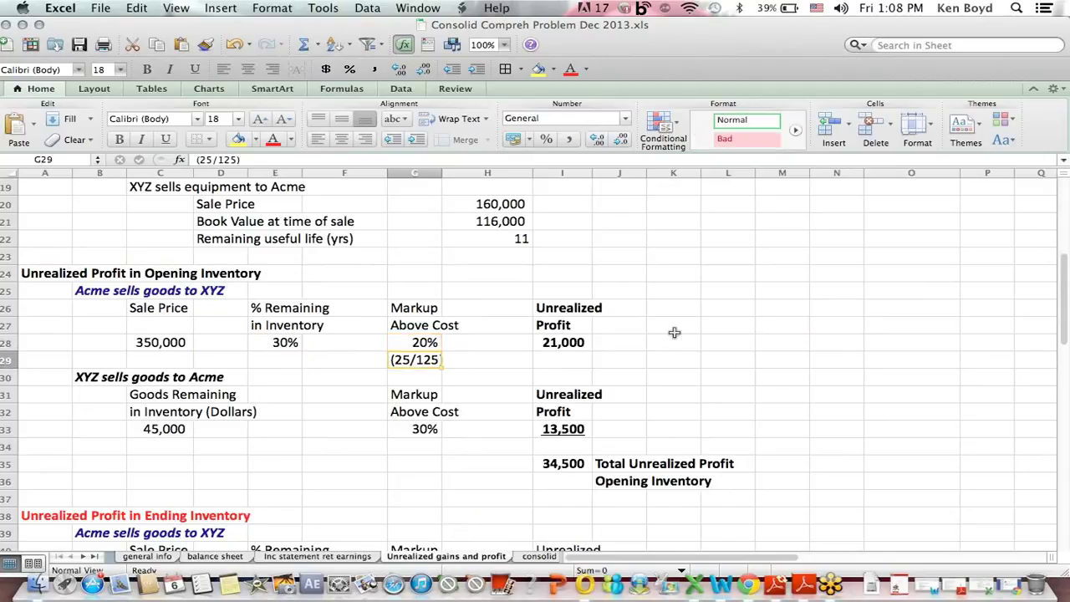
Compare the 2012 Acme-to-XYZ markup above cost in H7 with the markup calculation in G28
drag(1064, 282, 1064, 187)
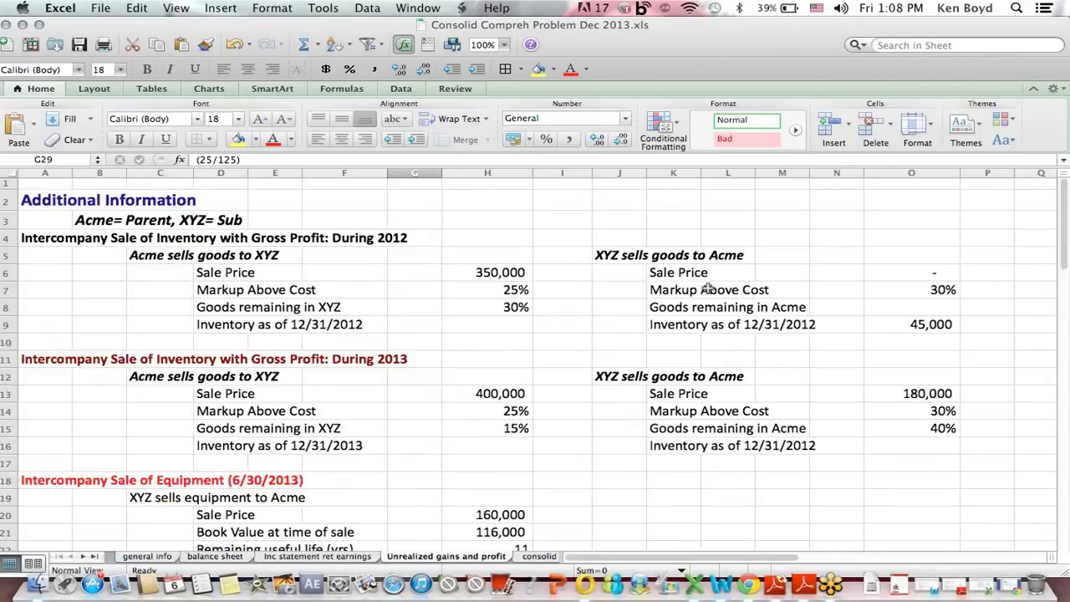
click(518, 291)
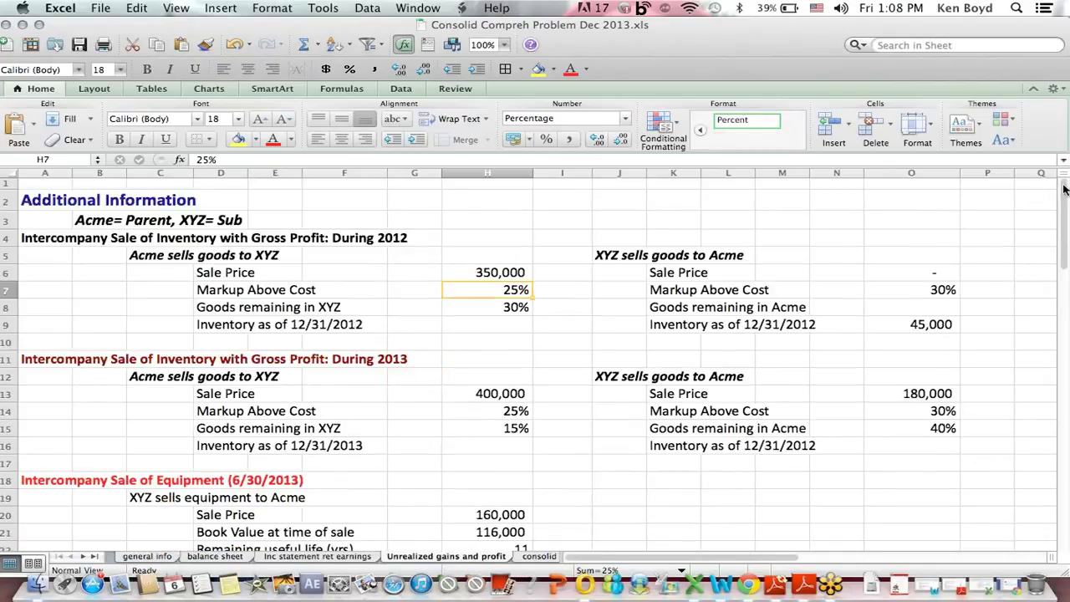
drag(1064, 191, 1064, 276)
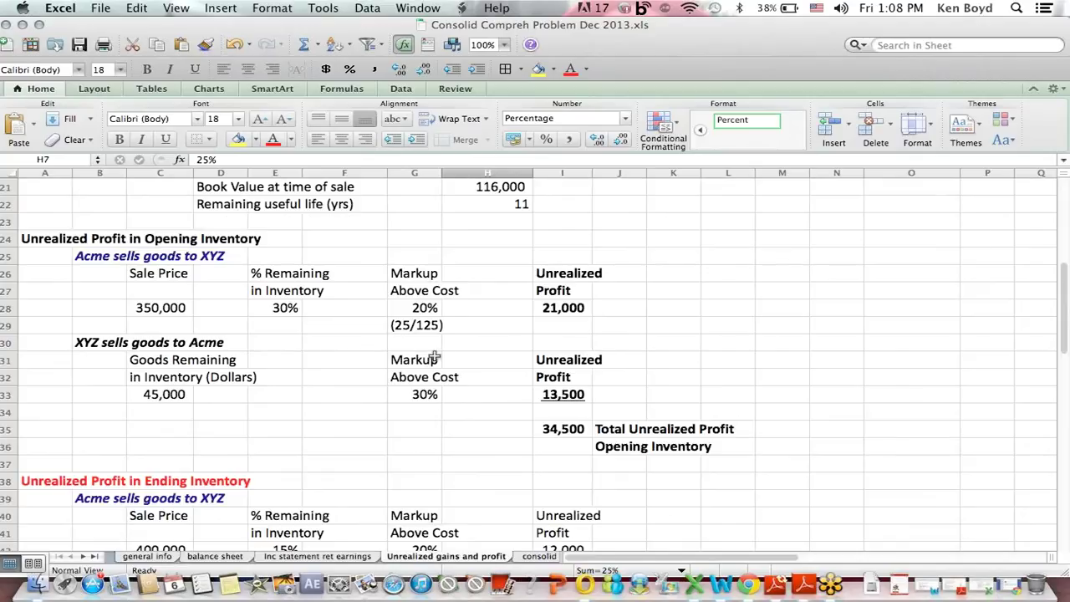
click(417, 309)
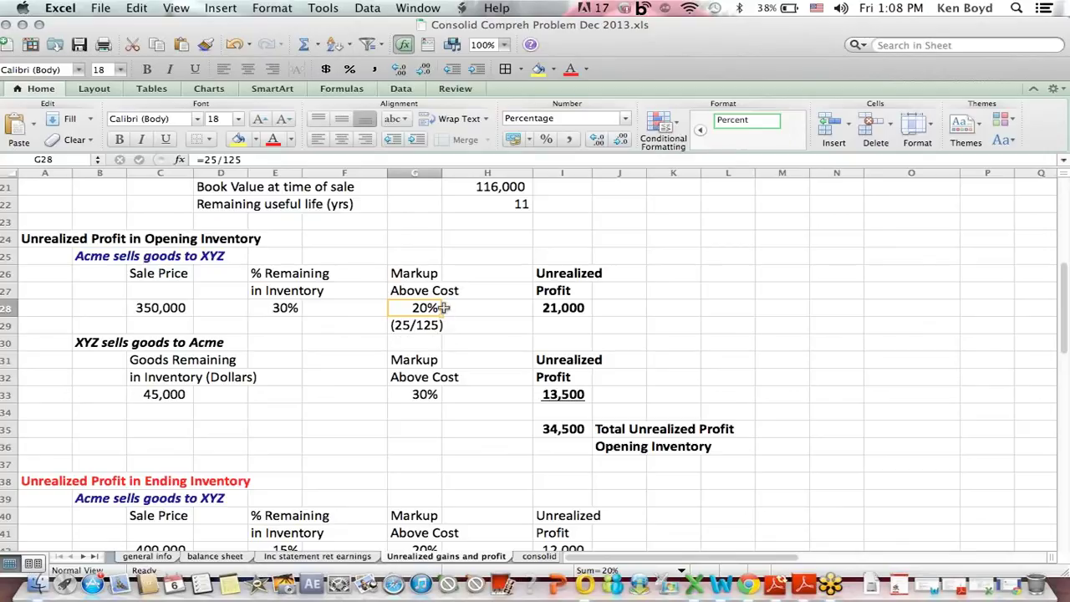
Trace the cells behind the Acme-to-XYZ opening inventory unrealized profit formula in I28
click(539, 306)
click(237, 159)
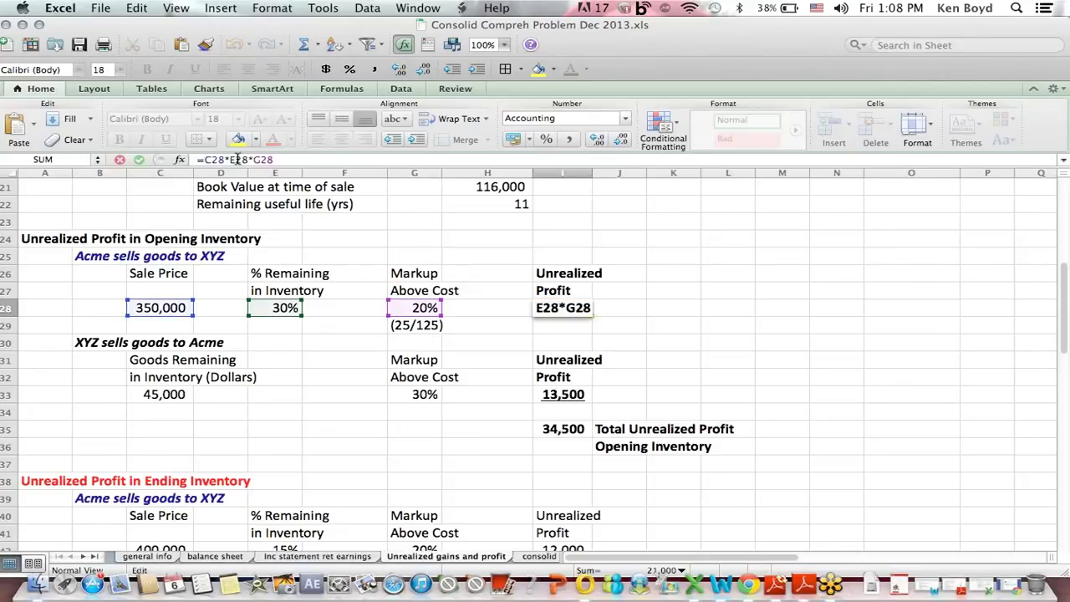
key(Return)
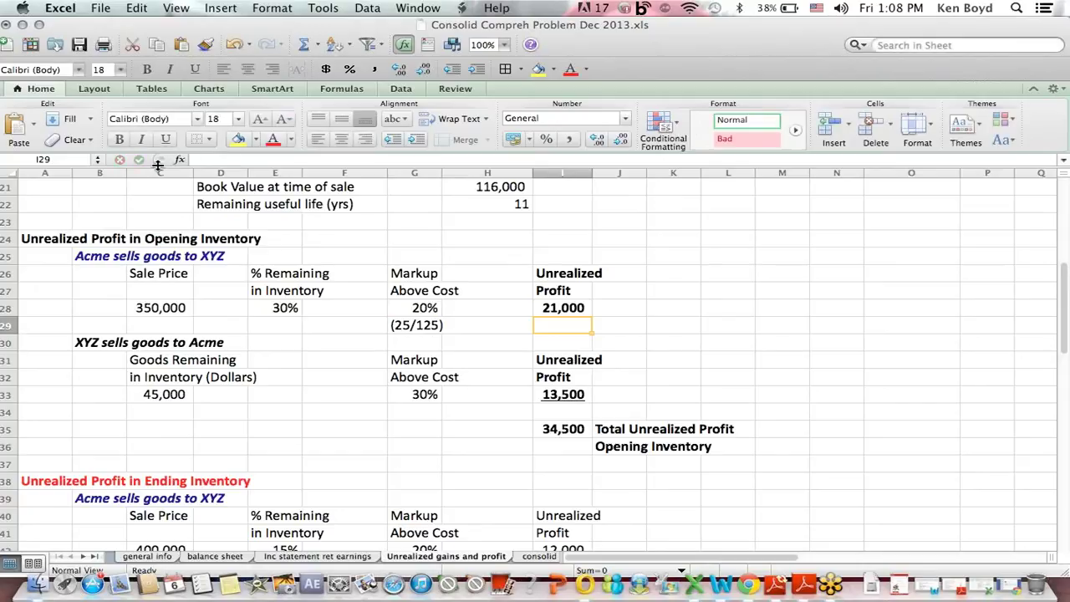
Compare the inputs of the two opening inventory calculations, highlighting their subheadings, the Acme-to-XYZ sale data and XYZ's goods remaining in C31:E33
drag(88, 256, 251, 255)
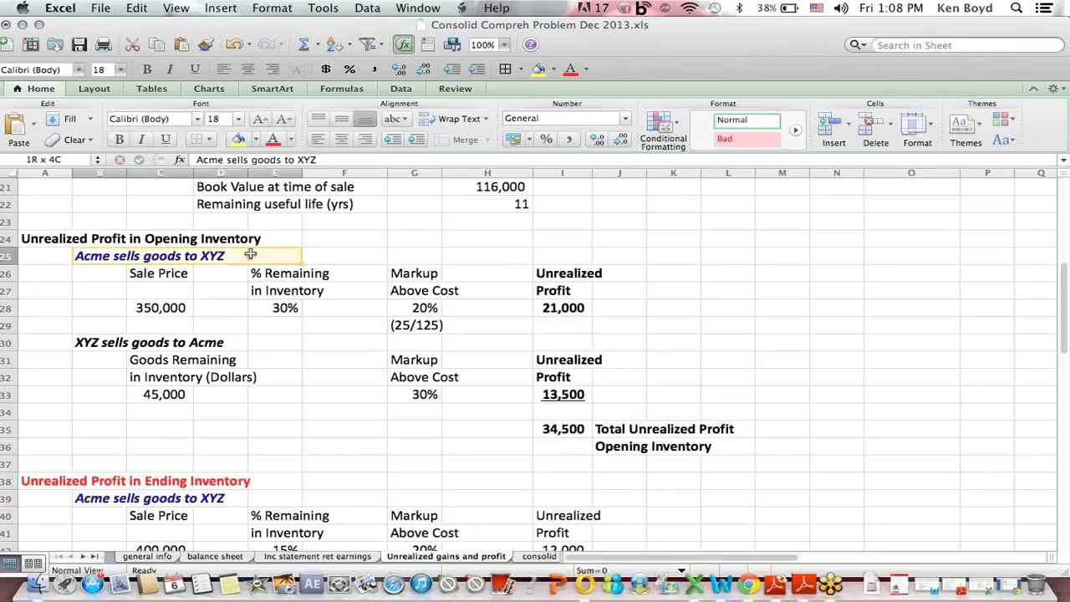
drag(99, 342, 262, 341)
drag(143, 370, 274, 406)
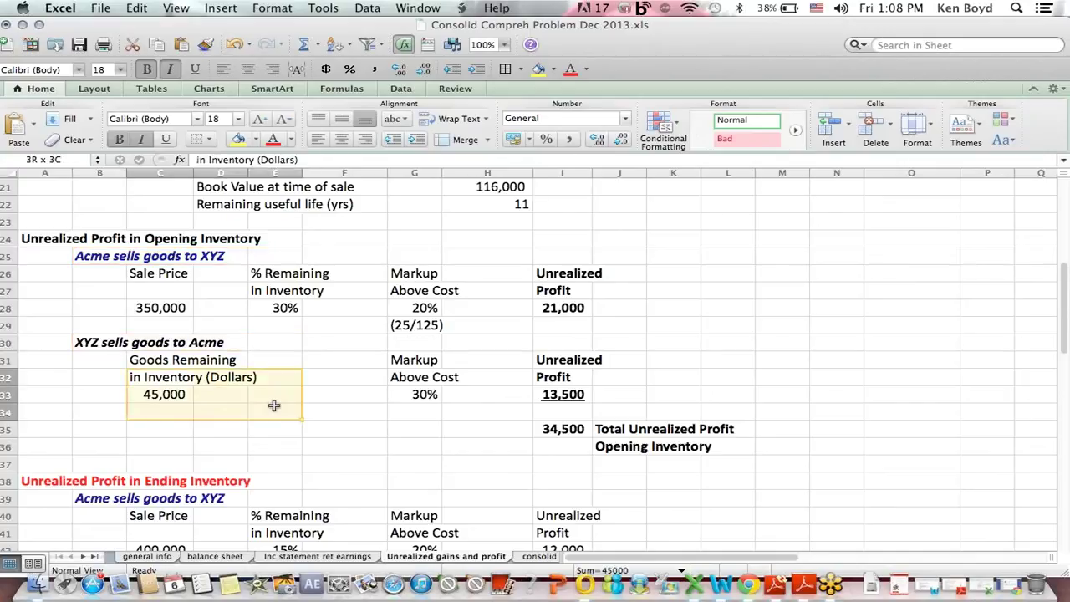
click(275, 406)
drag(143, 280, 326, 325)
drag(133, 358, 270, 400)
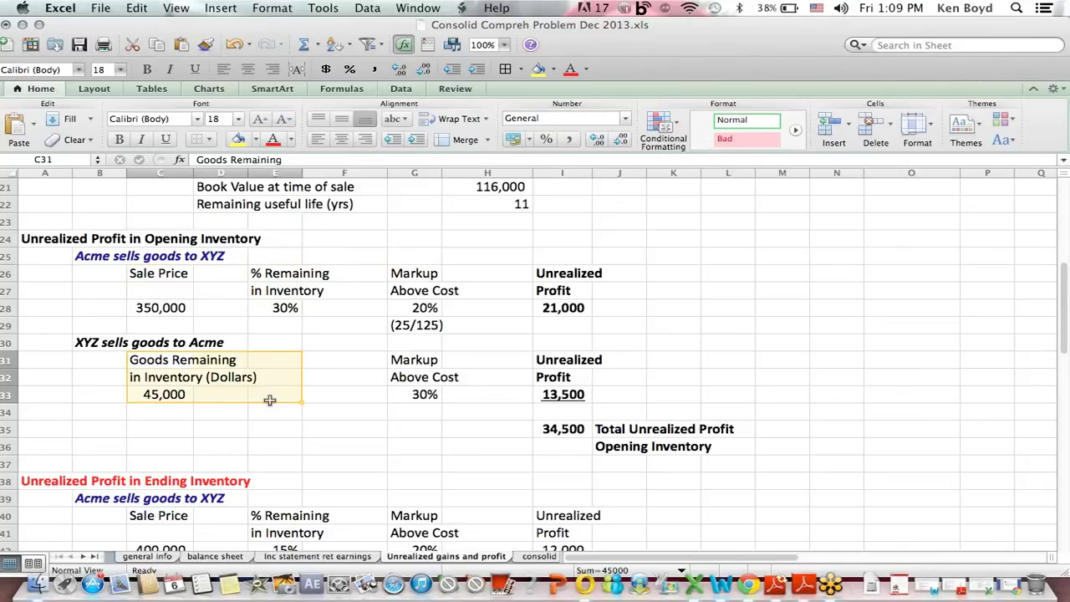
Inspect the XYZ-to-Acme opening inventory markup in G33 and the unrealized profit formula in I33
click(422, 395)
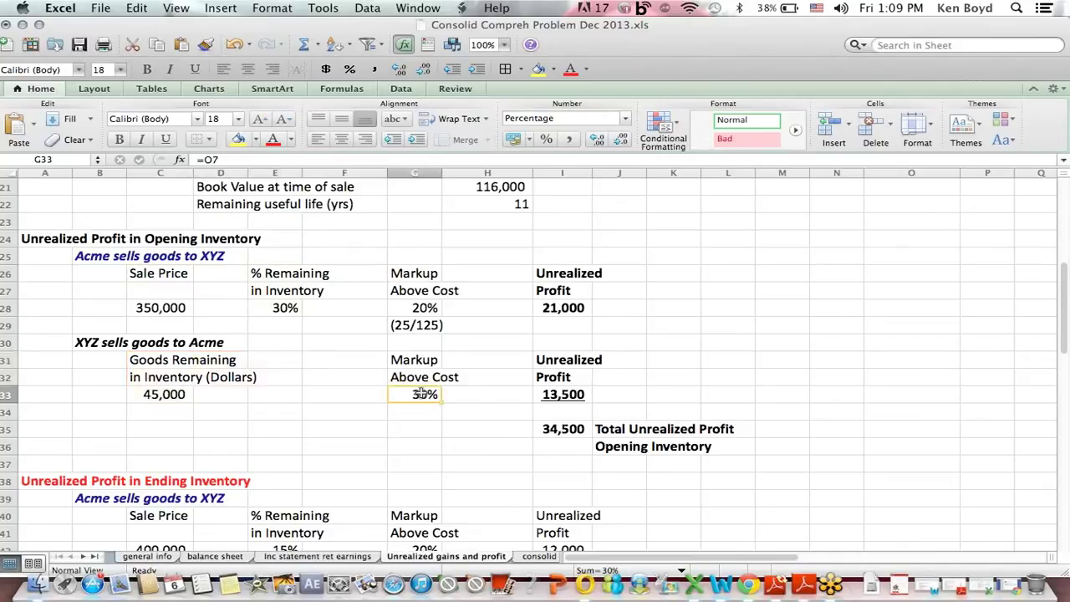
click(563, 390)
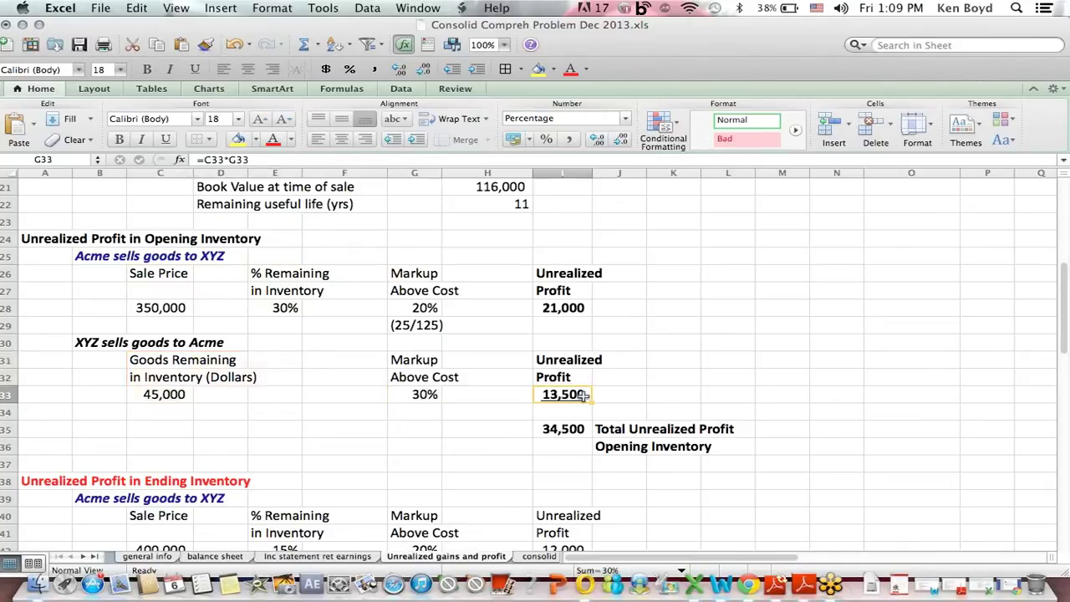
click(228, 160)
key(Return)
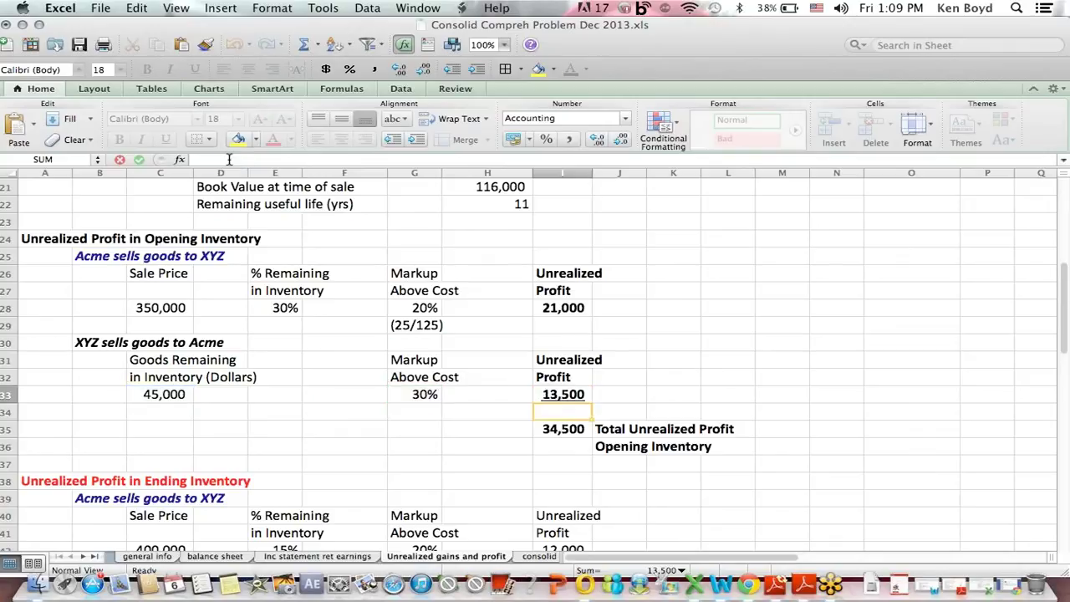
Relate the XYZ-to-Acme unrealized profit in I33 to the opening inventory total and trace the total's formula in I35
drag(84, 345, 289, 343)
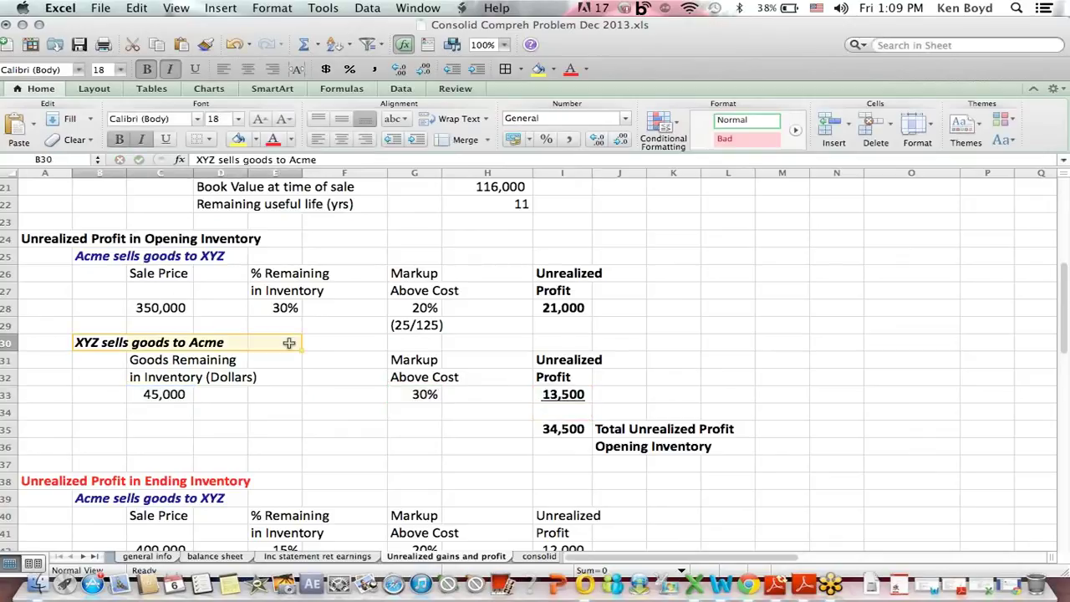
click(545, 398)
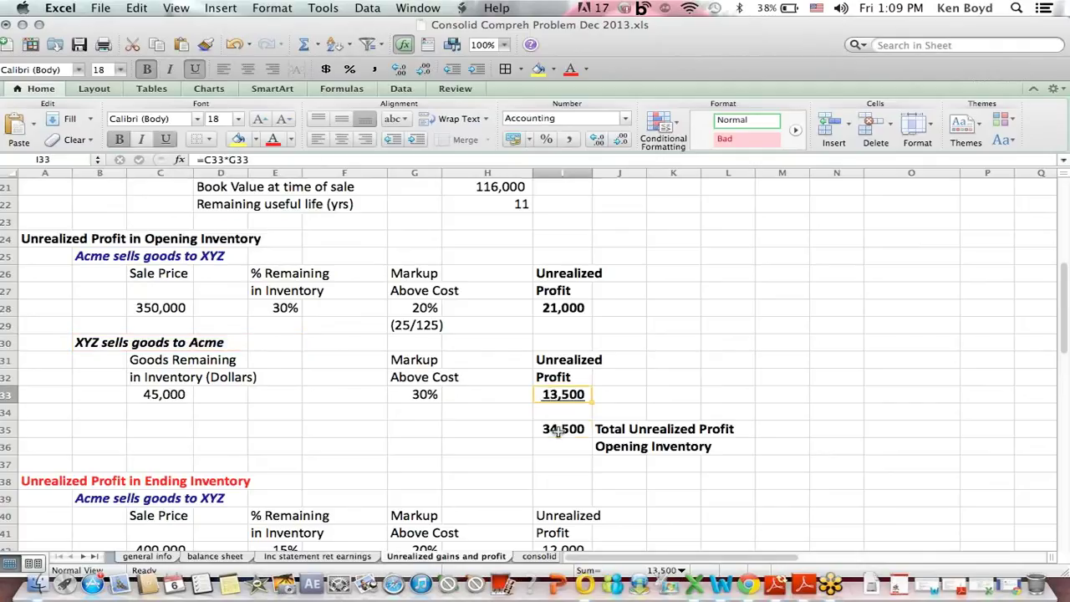
click(556, 430)
click(228, 162)
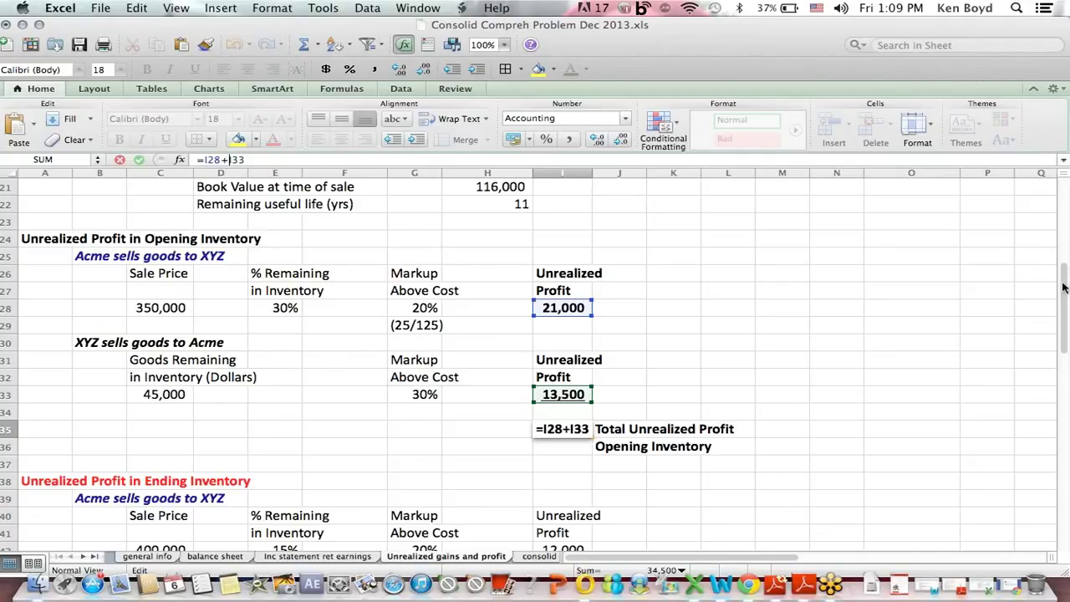
drag(1060, 287, 1055, 181)
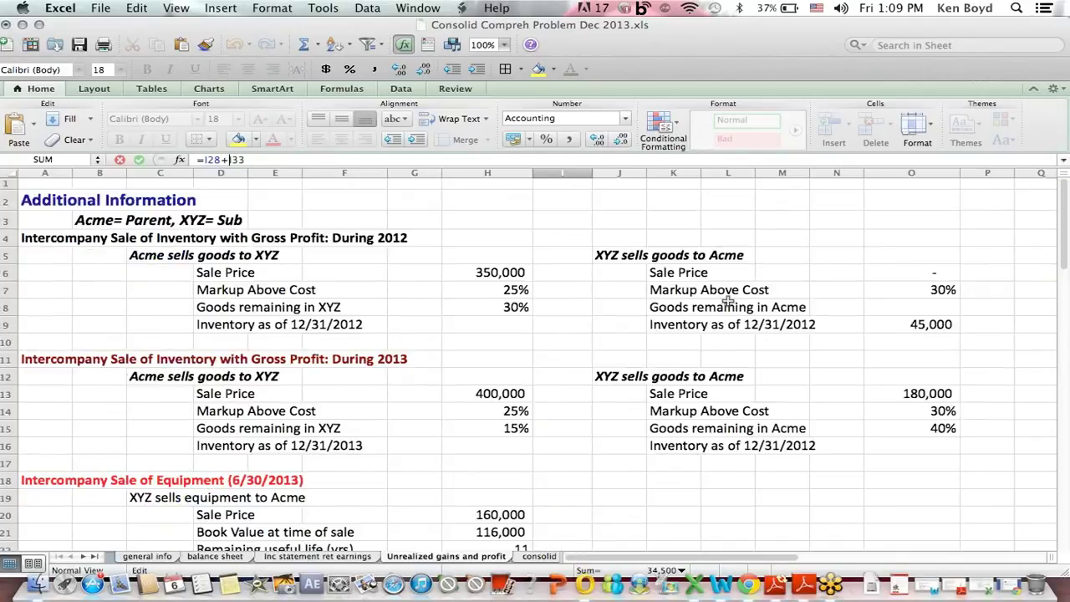
drag(288, 240, 449, 235)
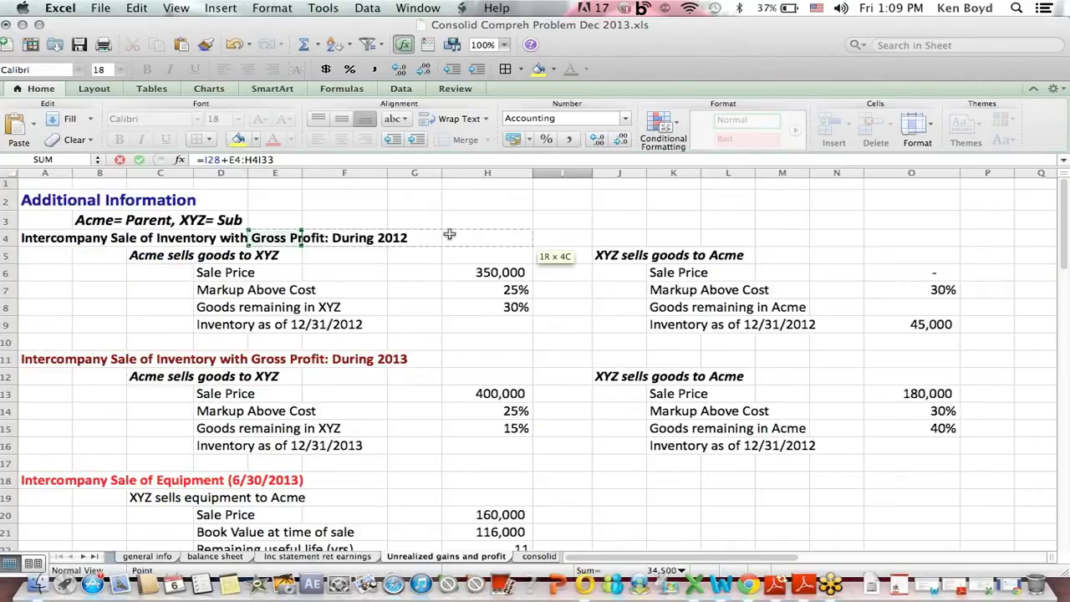
key(super+z)
key(Return)
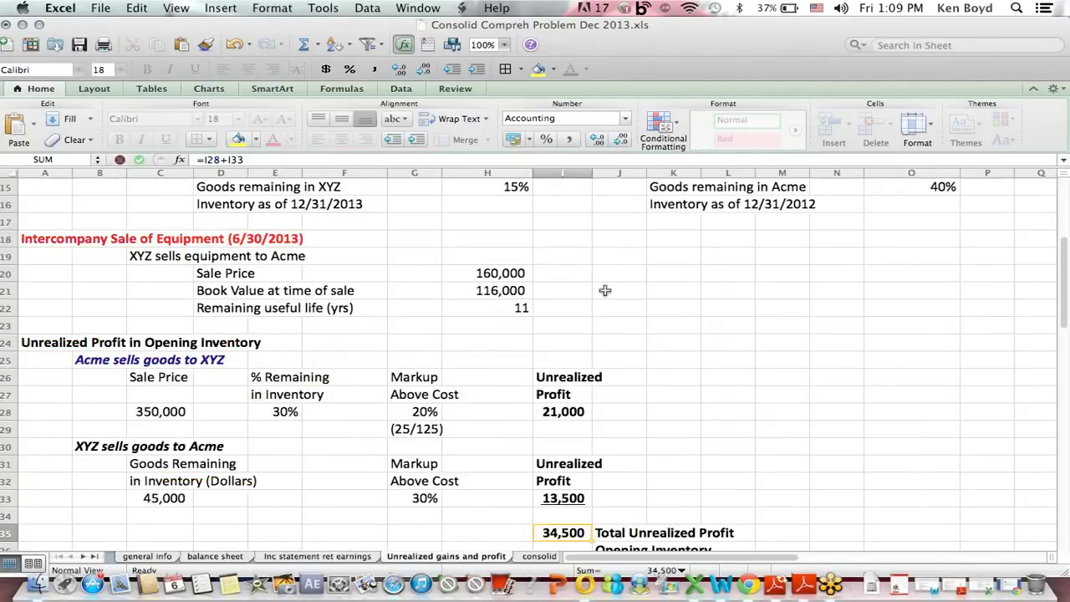
Examine the rows from the opening inventory total down through the Unrealized Profit in Ending Inventory section, moving to K48
click(676, 406)
key(Return)
key(Down)
key(Down)
key(Down)
key(Down)
key(Down)
key(Down)
key(Down)
key(Down)
key(Down)
key(Down)
key(Down)
key(Down)
key(Down)
key(Down)
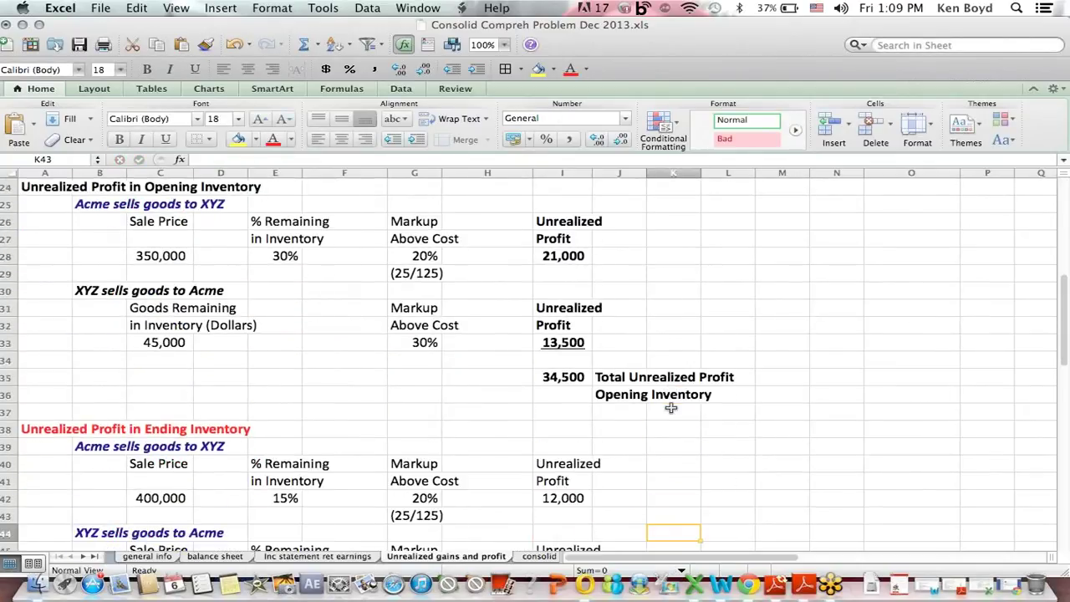
key(Down)
key(Down)
key(Down)
key(Down)
key(Down)
Review the 2013 intercompany inventory sale data and highlight its Acme-to-XYZ and XYZ-to-Acme subheadings in row 12
drag(1066, 306, 1064, 217)
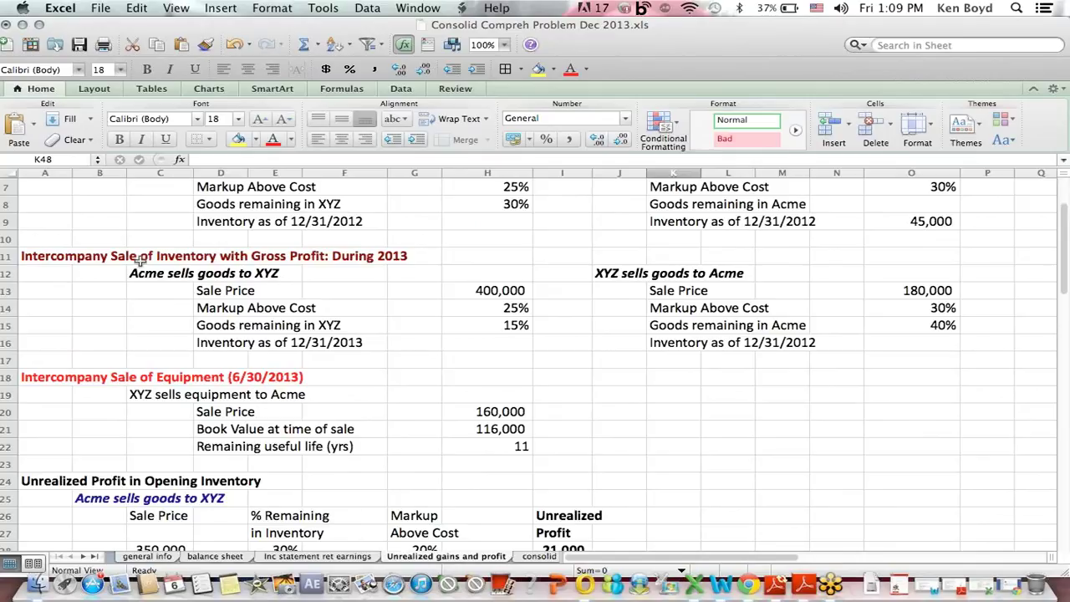
drag(140, 261, 897, 376)
click(898, 377)
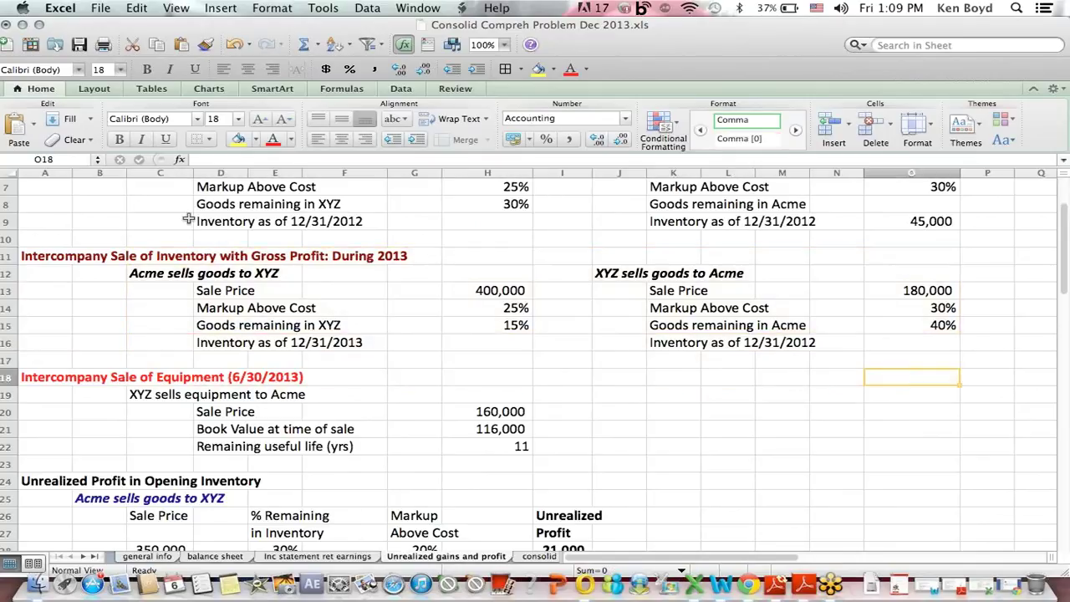
drag(142, 279, 307, 272)
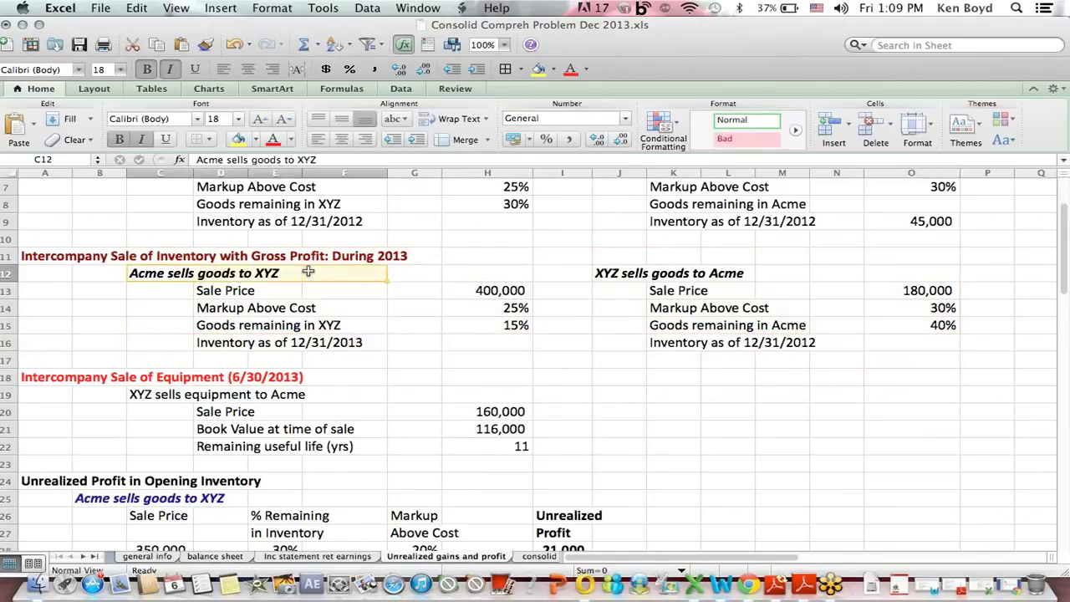
drag(595, 274, 772, 265)
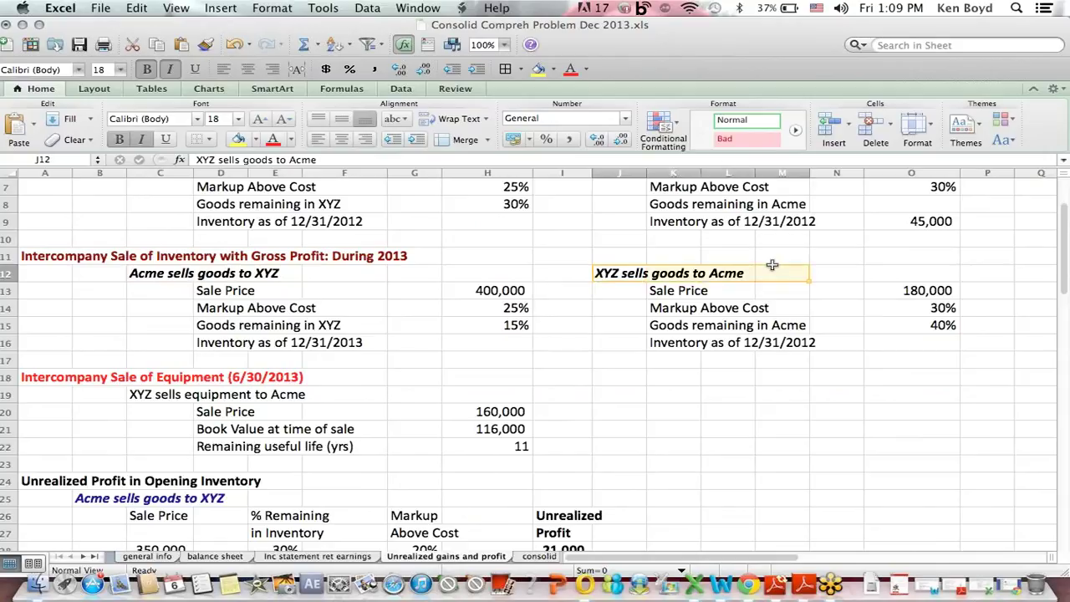
click(771, 265)
Inspect the Acme-to-XYZ ending inventory calculation: sale price and percent remaining in C42:E42, markup in G42 and the profit formula in I42
drag(1063, 224, 1064, 335)
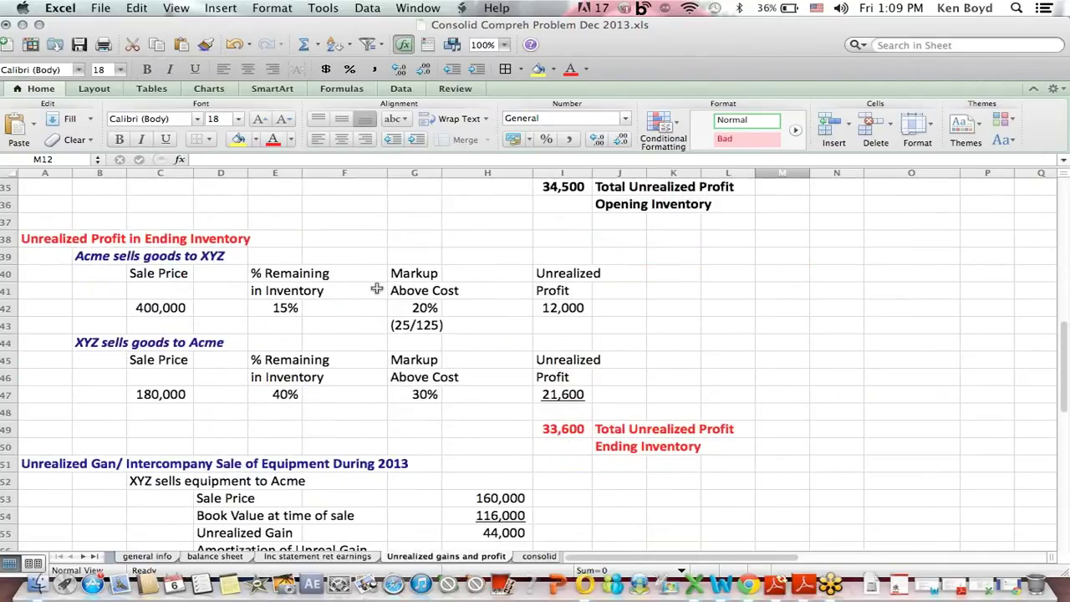
drag(139, 310, 279, 313)
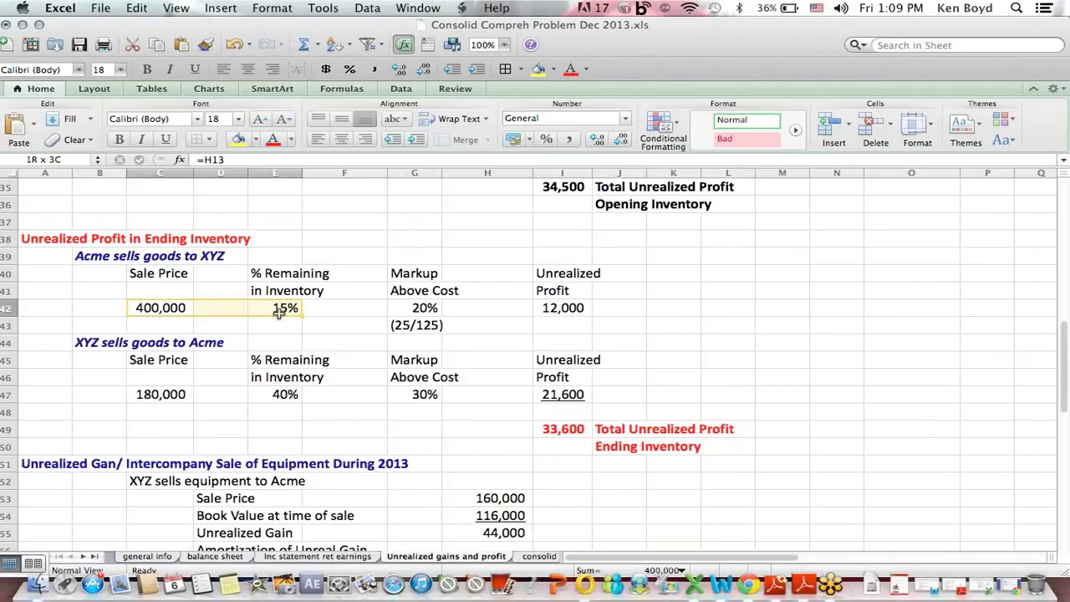
click(407, 310)
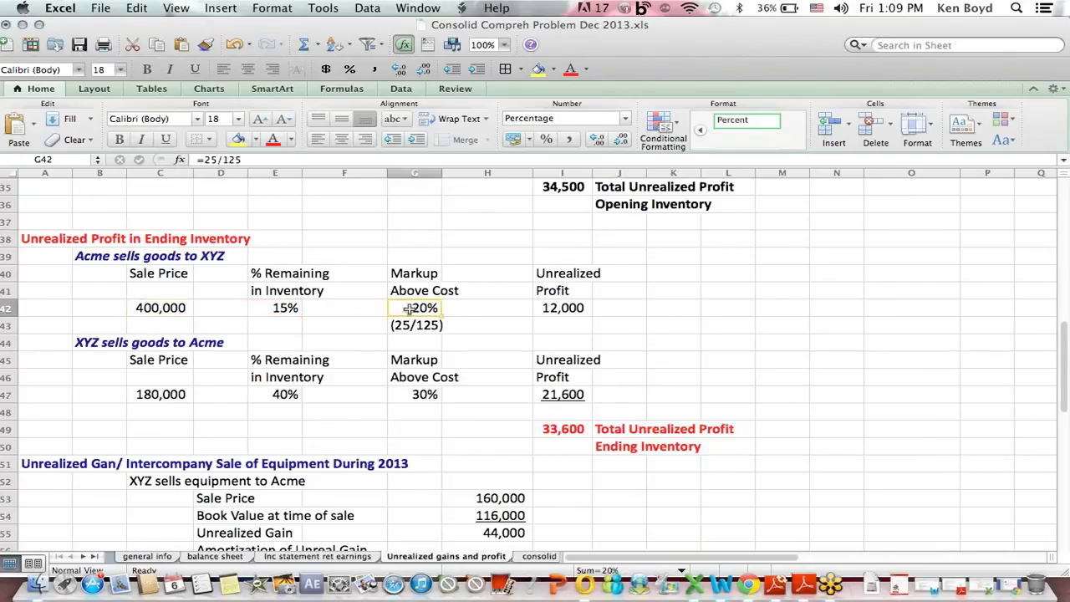
click(570, 309)
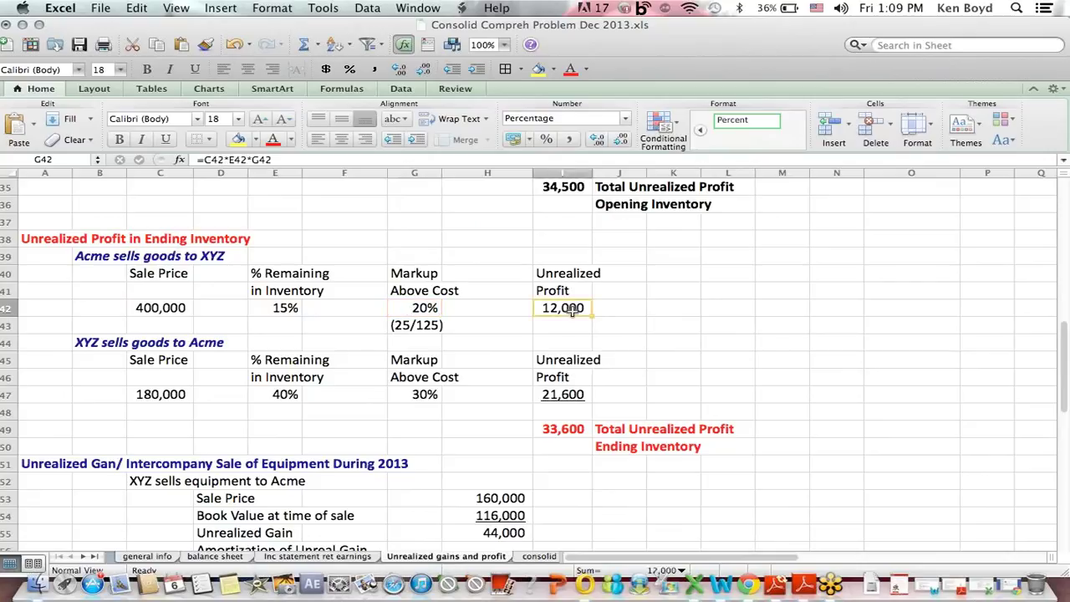
click(228, 159)
key(Return)
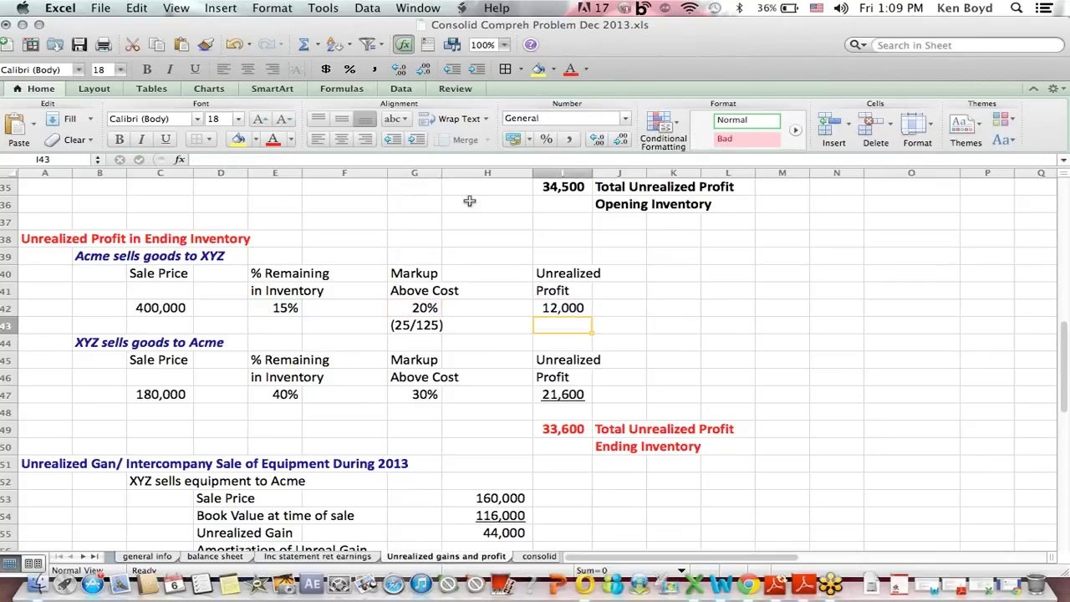
click(573, 305)
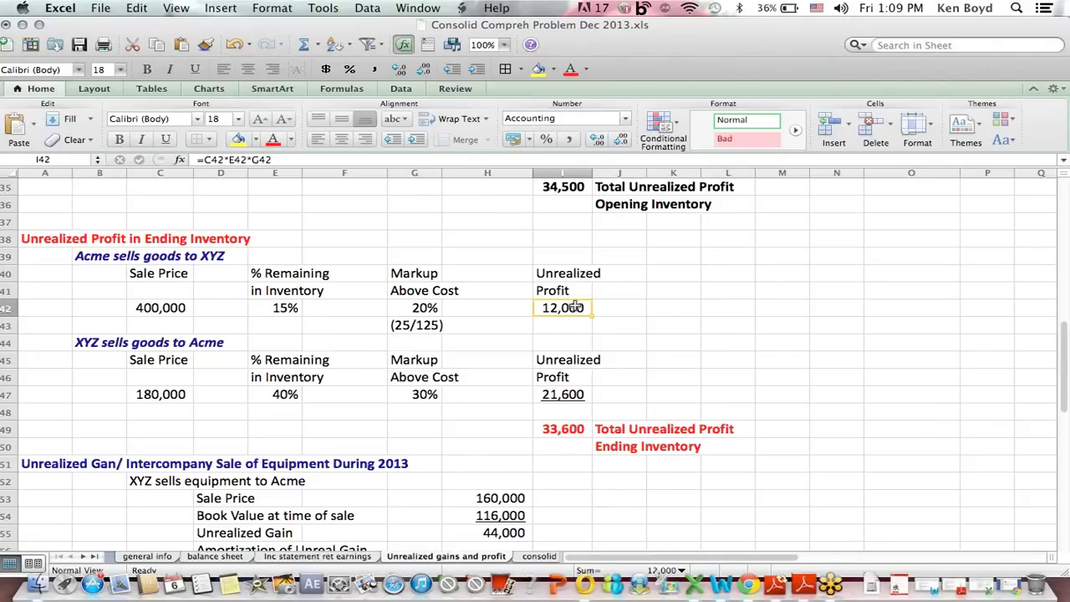
drag(99, 261, 322, 254)
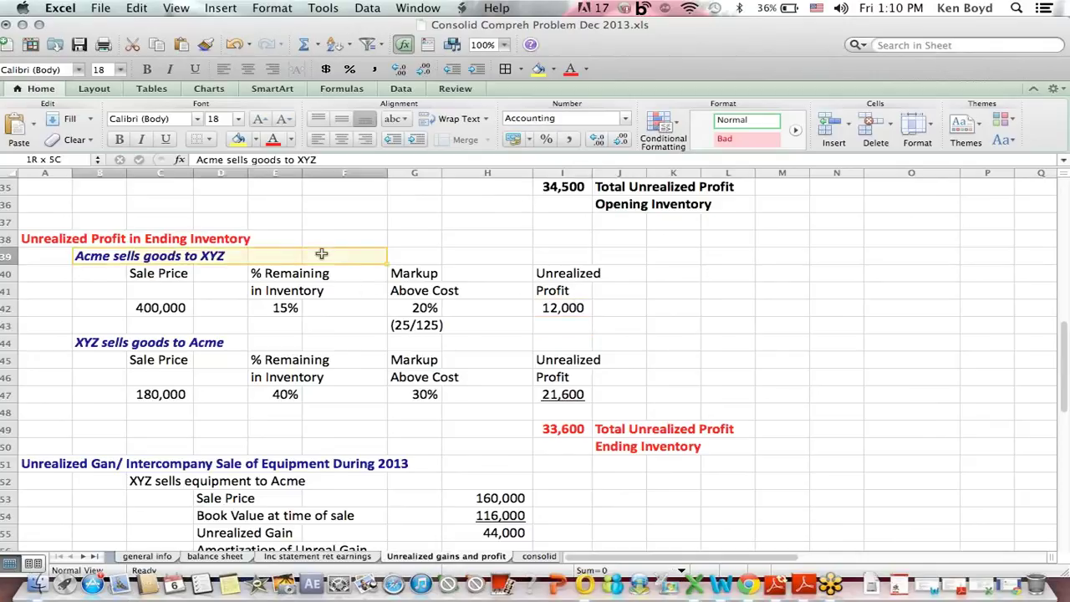
Inspect the XYZ-to-Acme ending inventory calculation: sale price C47, percent remaining E47, markup G47 and the profit formula in I47
click(188, 427)
drag(86, 342, 285, 342)
click(162, 400)
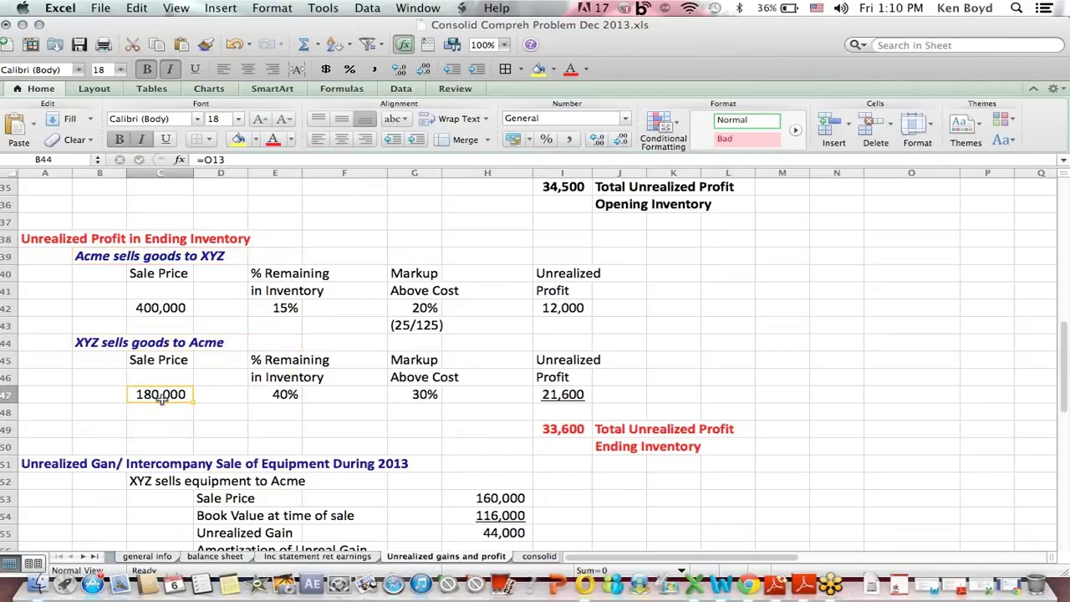
click(267, 401)
click(420, 394)
click(576, 399)
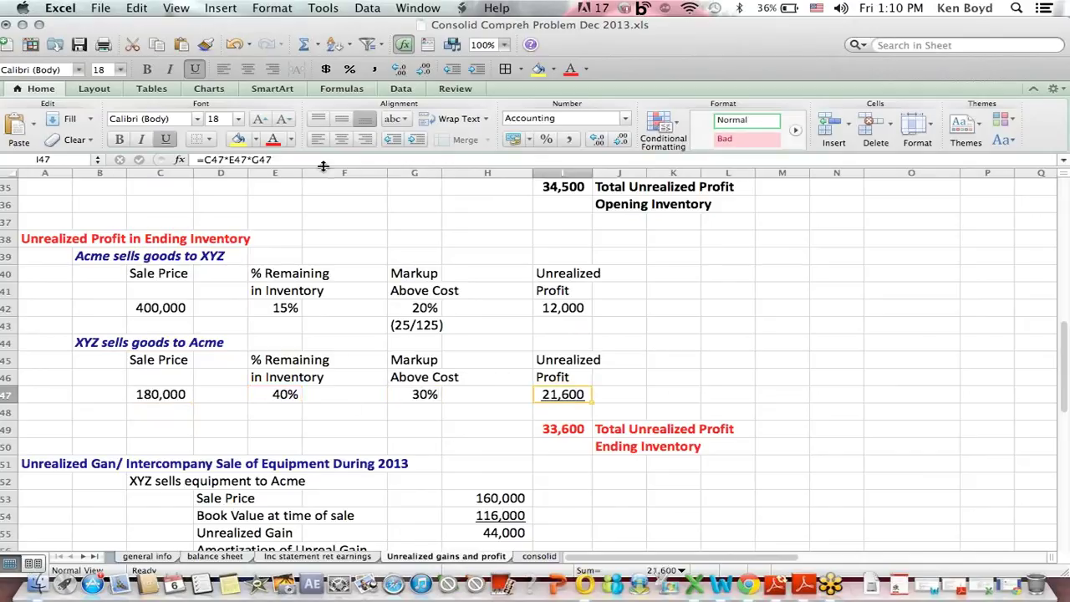
click(241, 159)
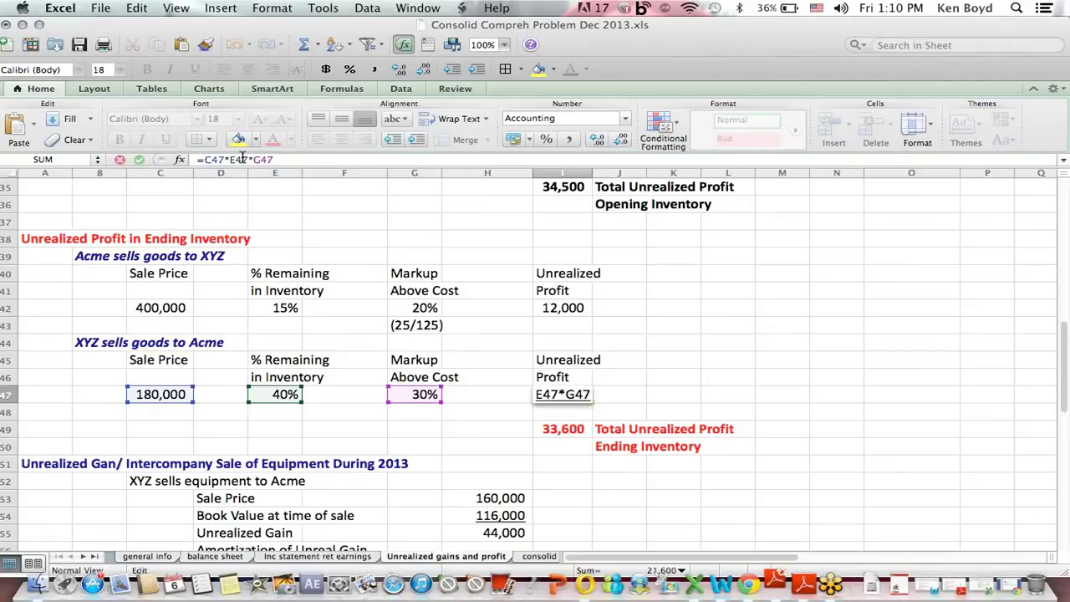
key(Return)
Inspect the formula in I49 that totals the unrealized profit in ending inventory from I42 and I47
click(556, 393)
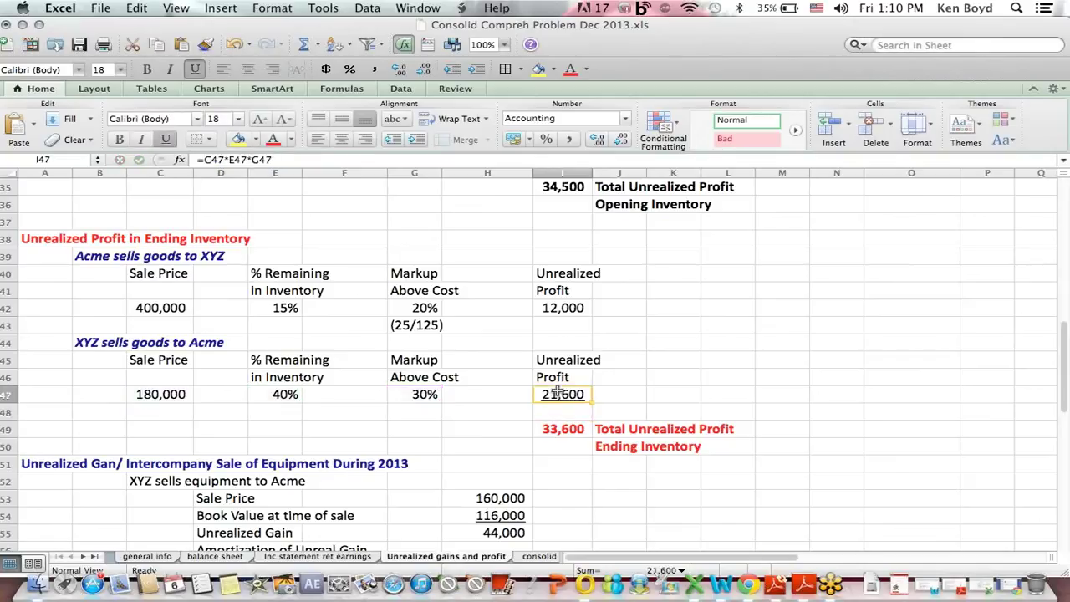
click(570, 443)
click(226, 158)
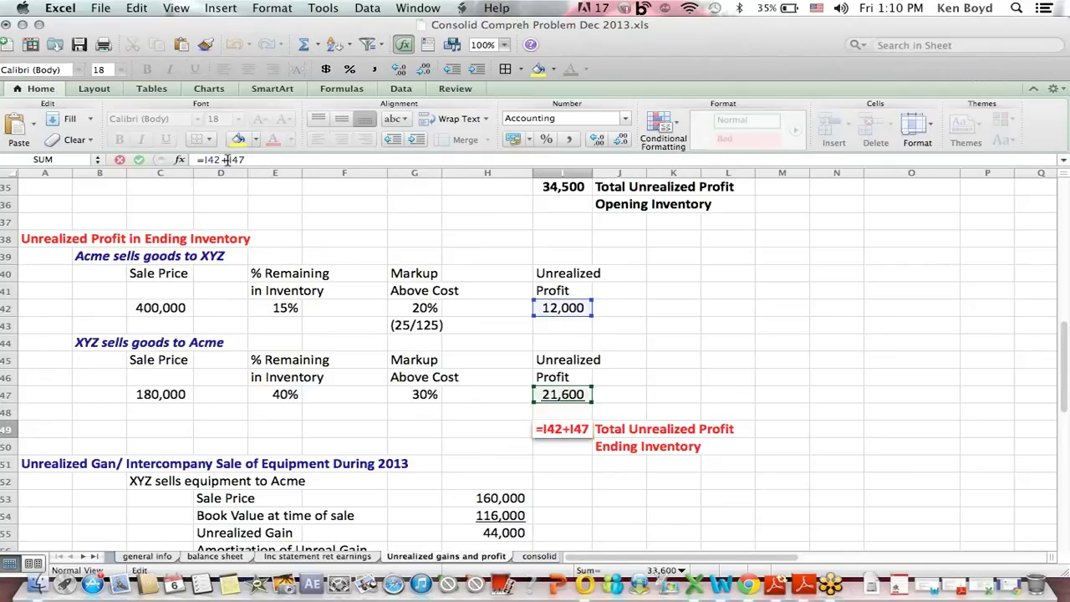
key(Return)
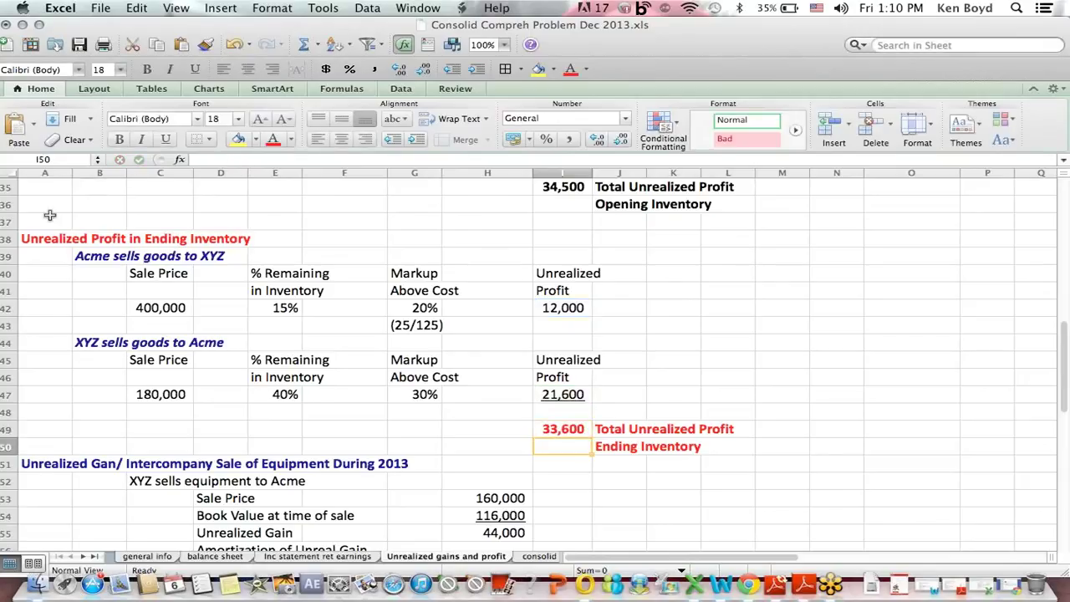
Highlight the ending inventory inputs in C40:F48, the markup column G and the unrealized profit column in I39:I49 to review the calculation
drag(141, 275, 310, 405)
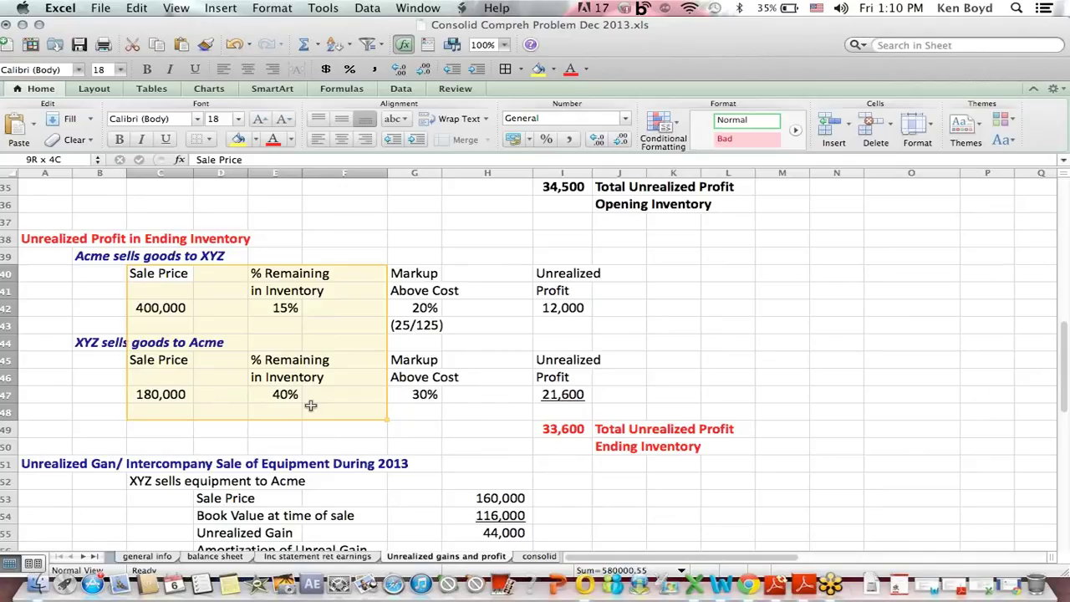
drag(310, 406, 309, 401)
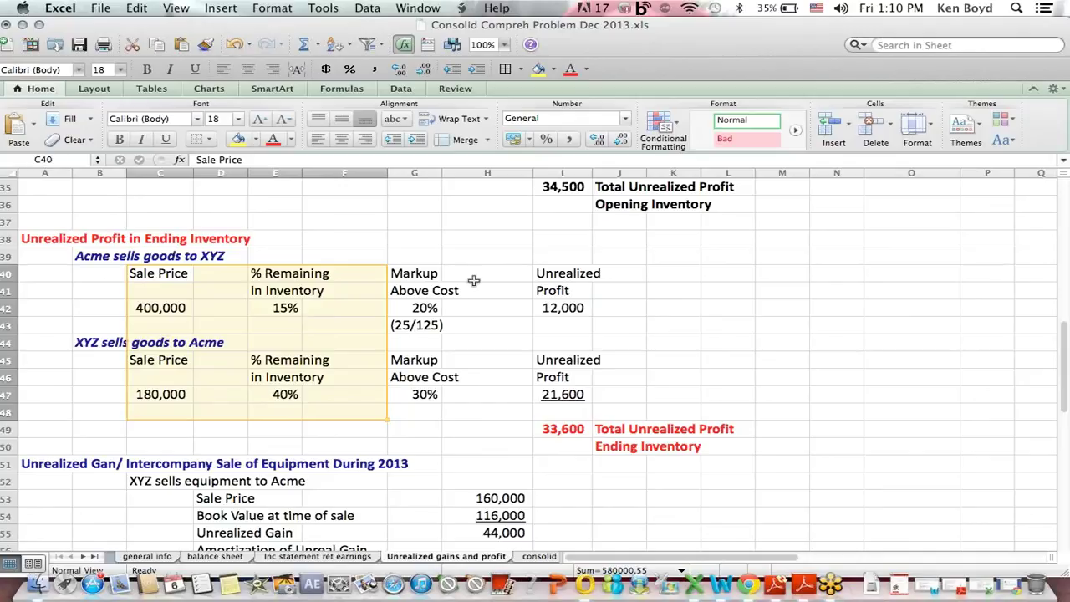
click(451, 224)
drag(406, 237, 435, 411)
drag(565, 256, 582, 422)
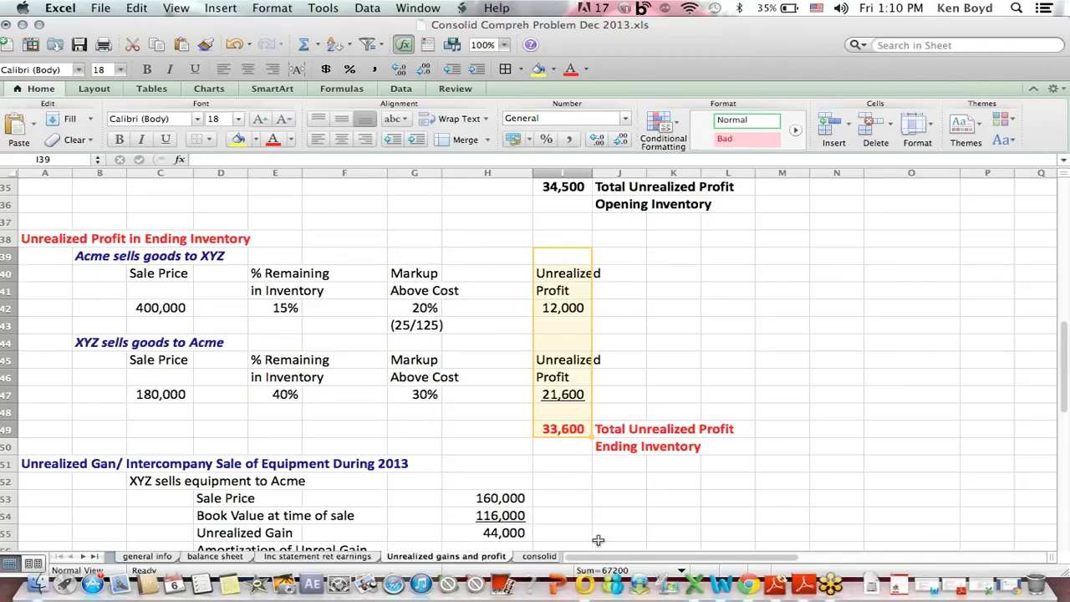
Review the 2013 intercompany equipment sale section, highlighting the XYZ-to-Acme subheading in C52:F52 and the sale price row D53:H53
click(635, 511)
key(Down)
key(Down)
key(Down)
key(Down)
key(Down)
key(Down)
key(Down)
key(Down)
key(Down)
key(Down)
key(Down)
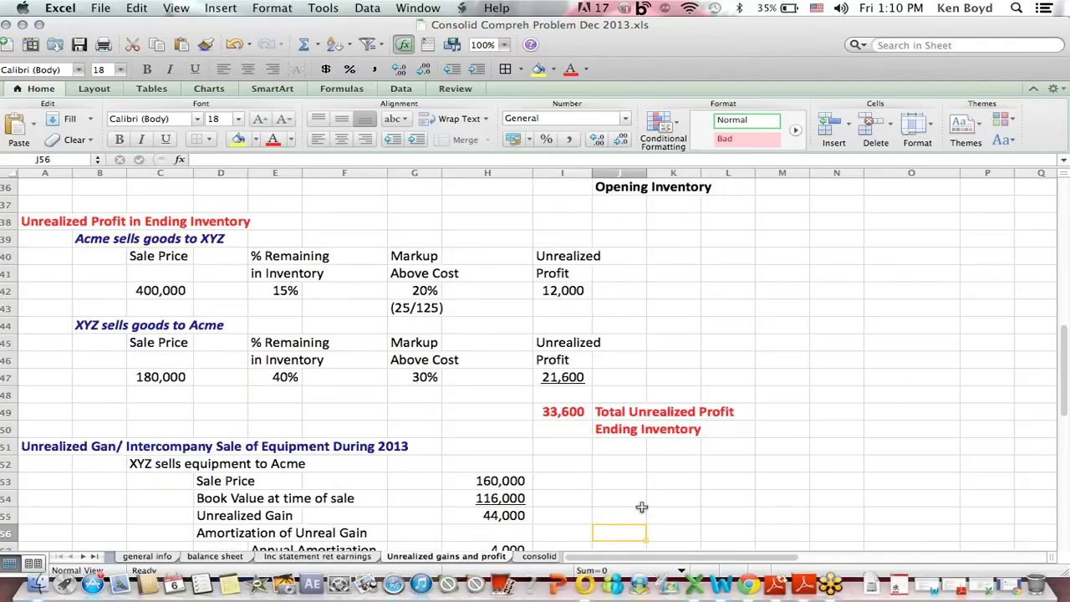
key(Down)
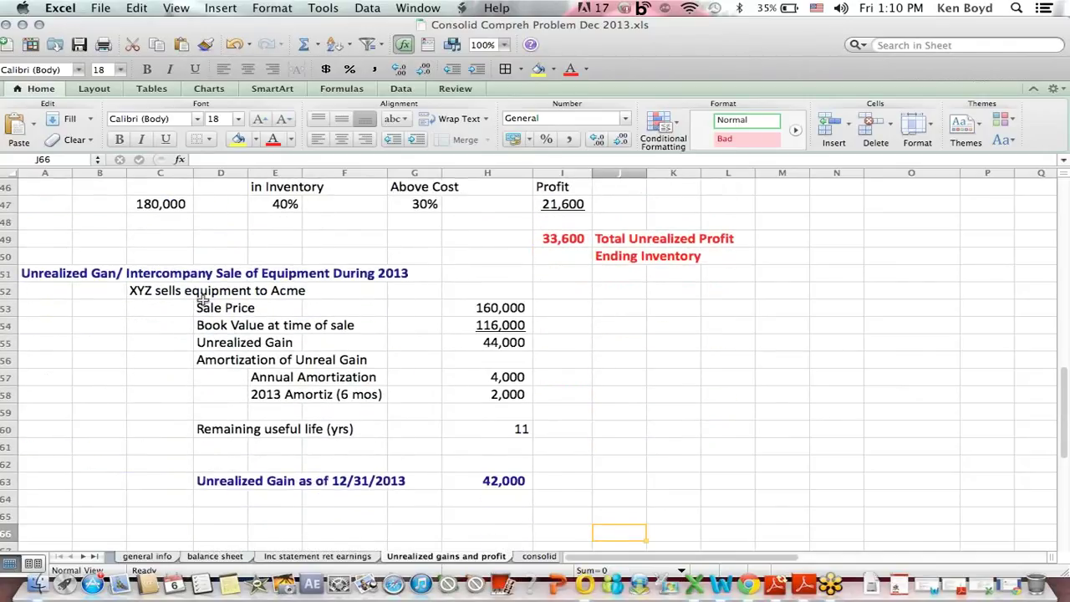
drag(134, 293, 336, 291)
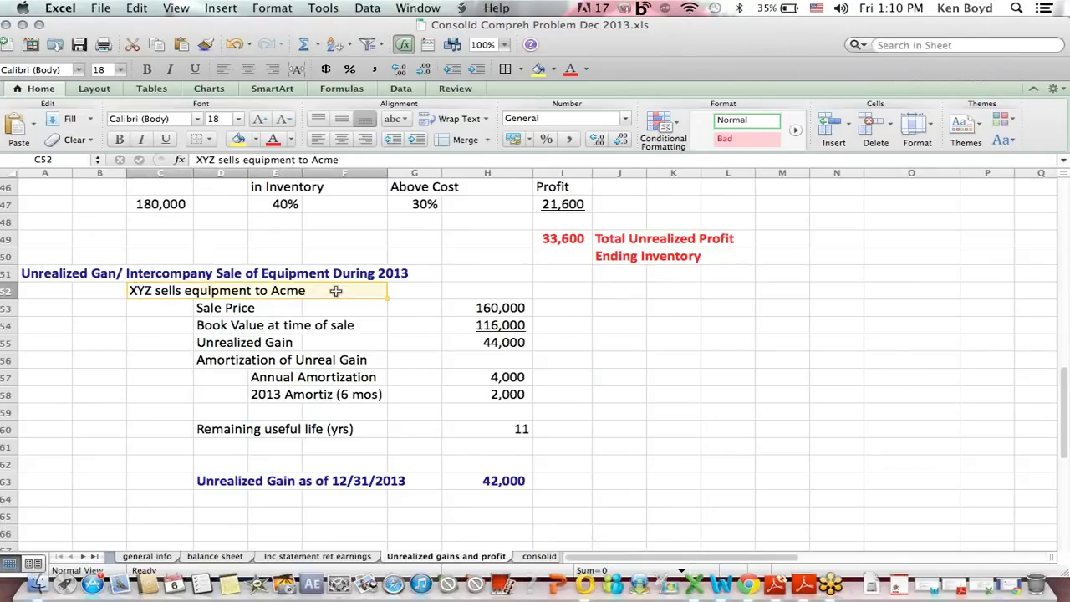
click(294, 308)
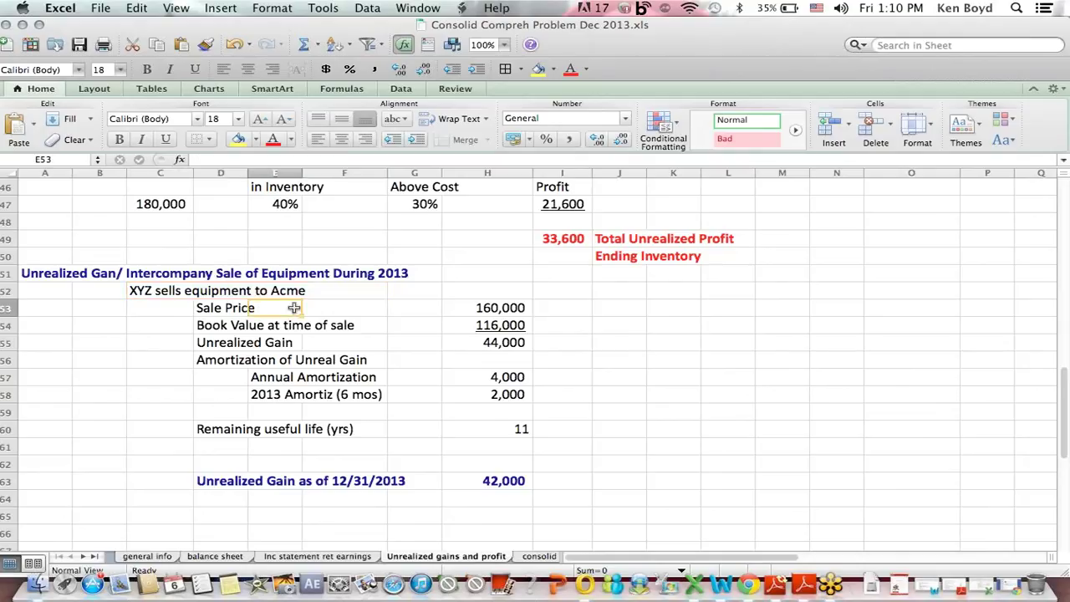
drag(212, 307, 472, 310)
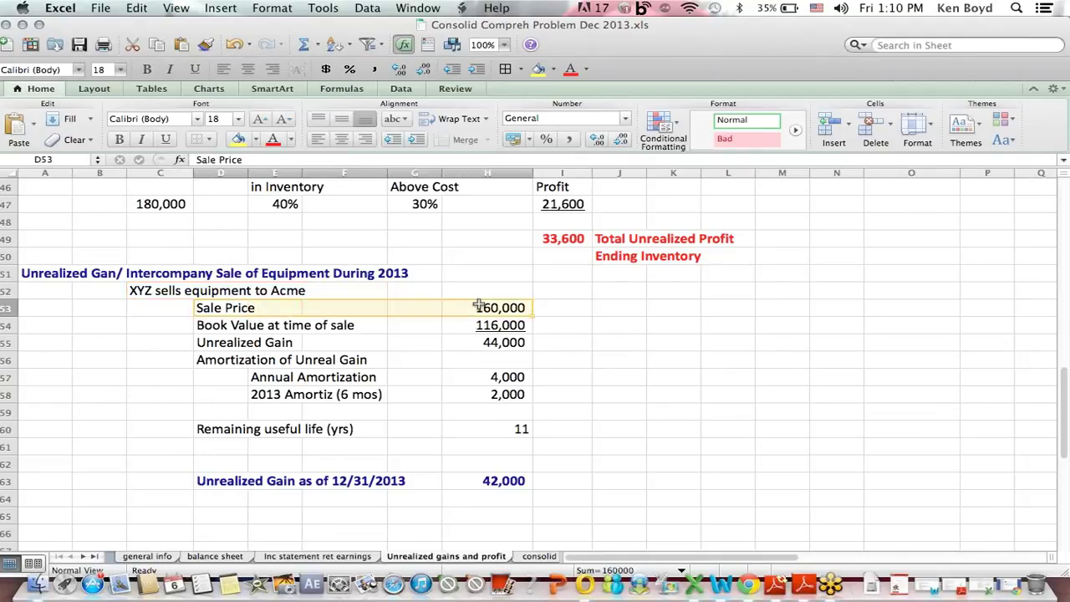
Inspect the equipment's book value in row 54 and the unrealized gain formula in H55
click(139, 290)
click(206, 325)
click(140, 290)
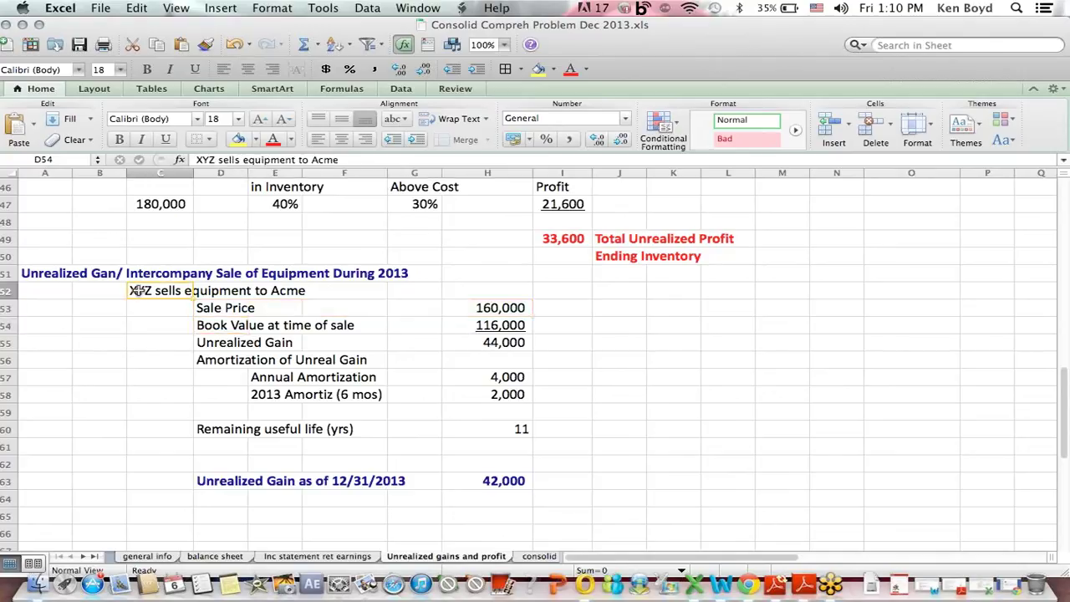
click(472, 325)
click(477, 342)
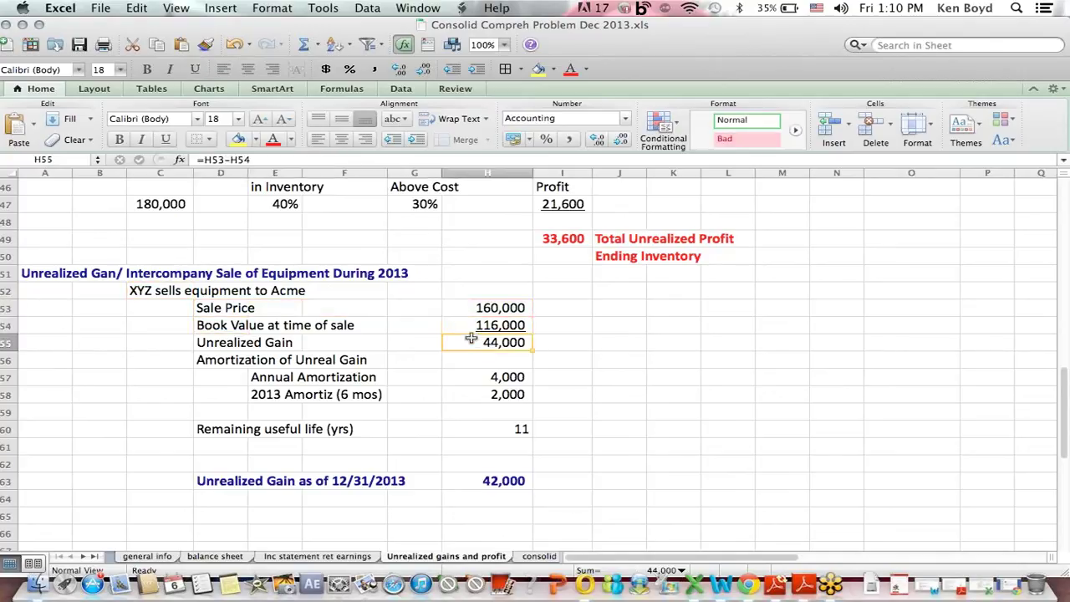
click(222, 160)
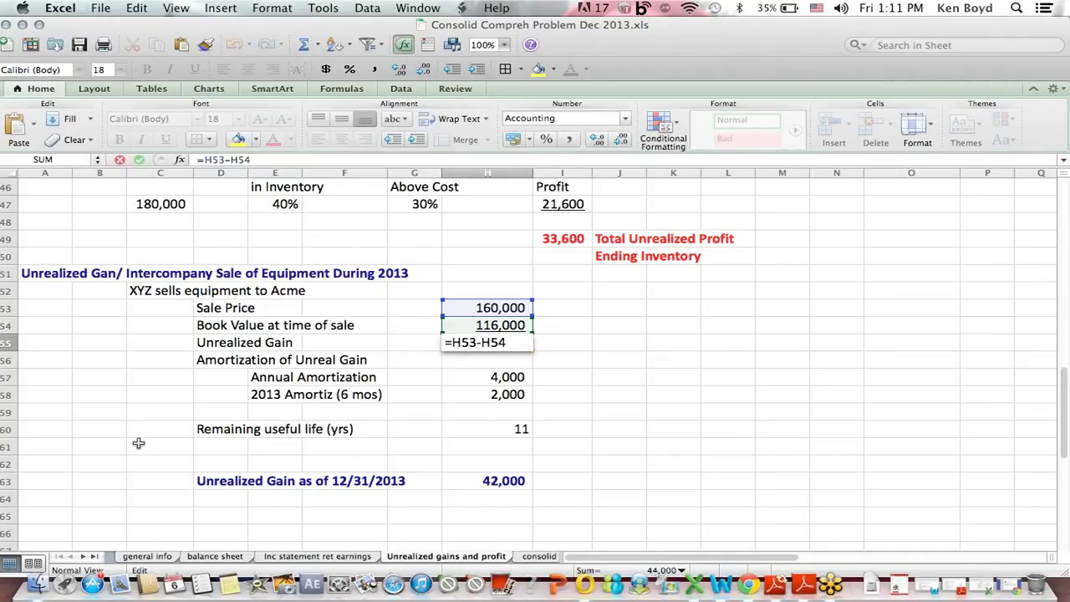
key(Return)
Review the Fair Value Differential Analysis table in C66:J75 on the general info sheet and return to the Unrealized gains and profit sheet
click(147, 555)
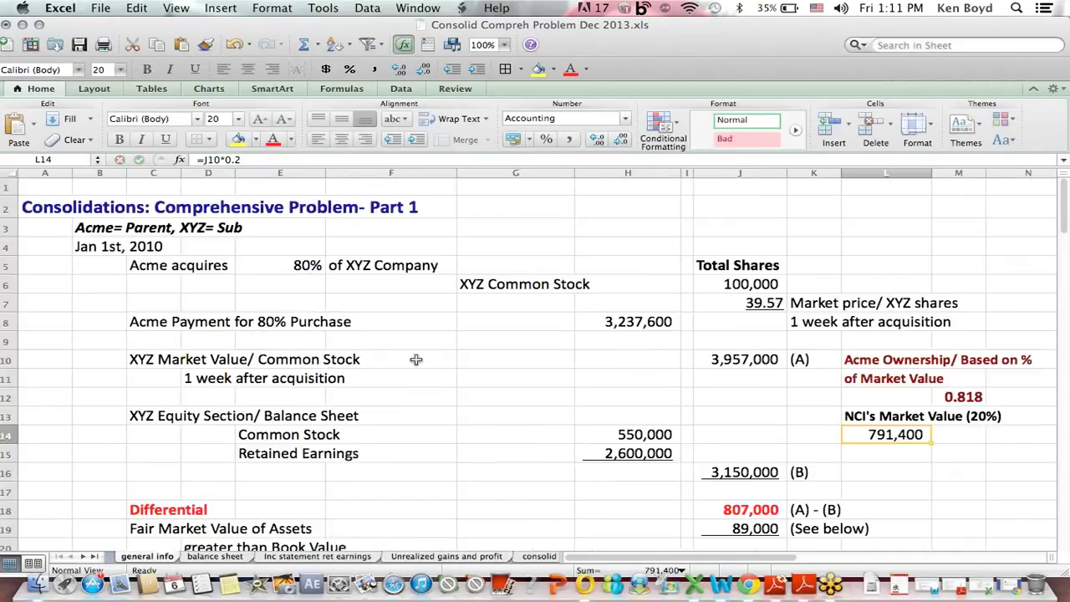
drag(1063, 187, 1063, 359)
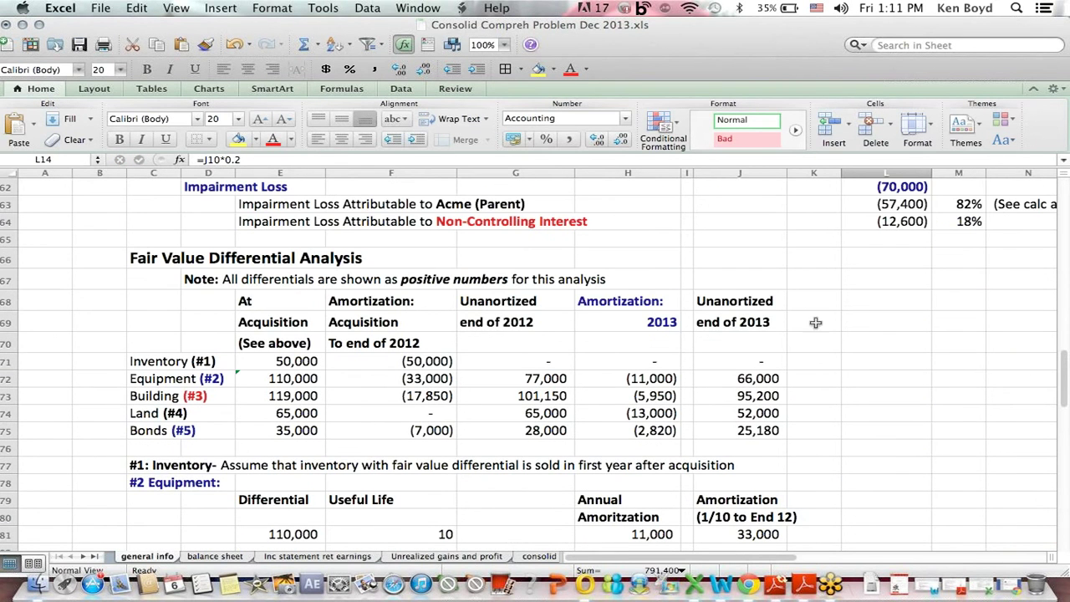
drag(138, 257, 715, 431)
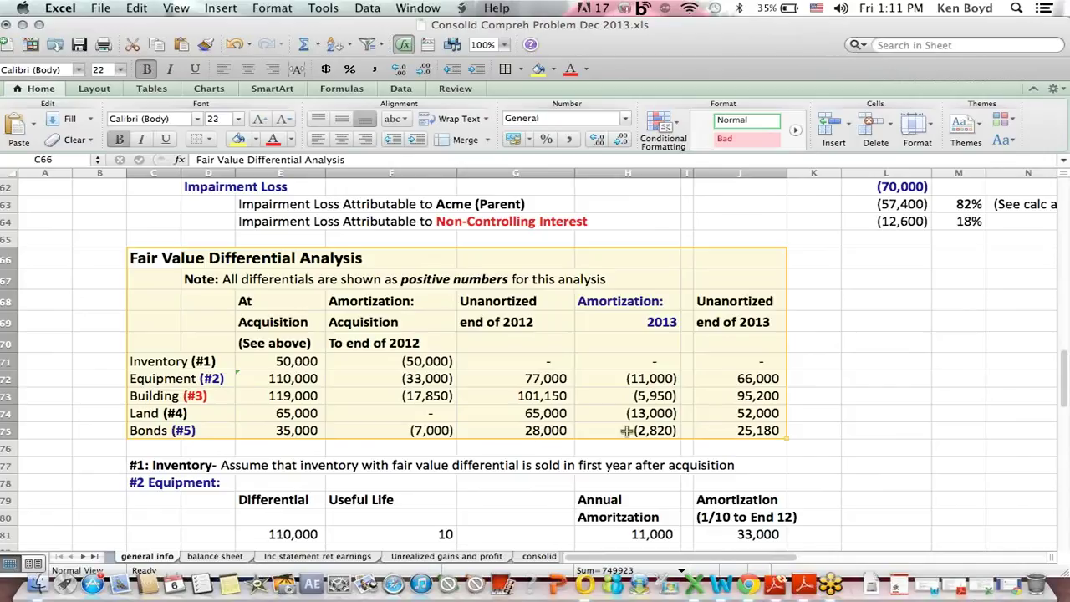
click(423, 556)
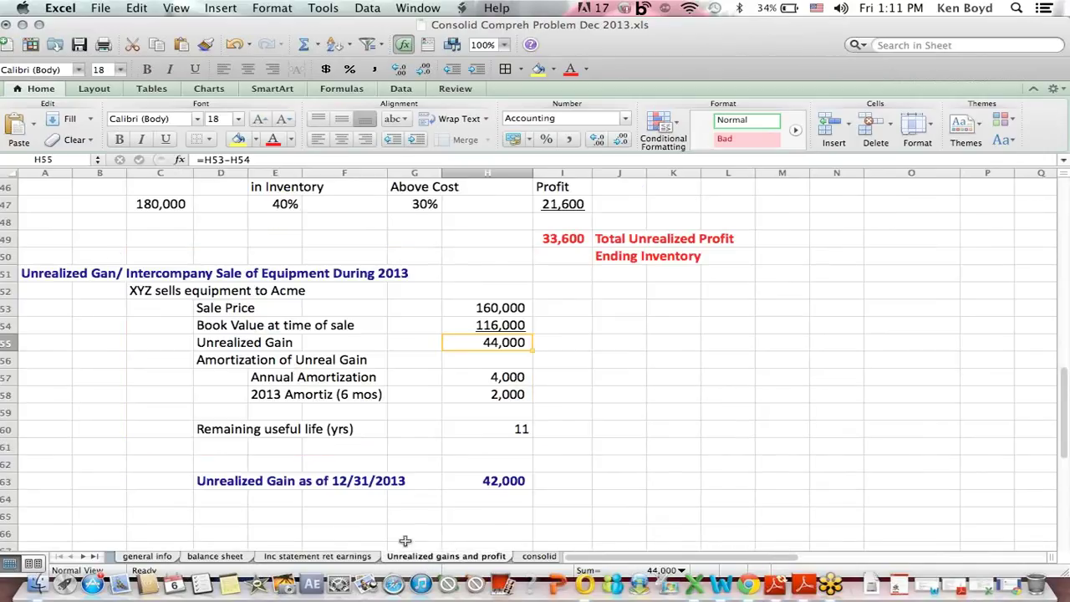
Highlight the equipment sale heading in B51:G51 and inspect the annual amortization formula in H57
drag(92, 273, 432, 278)
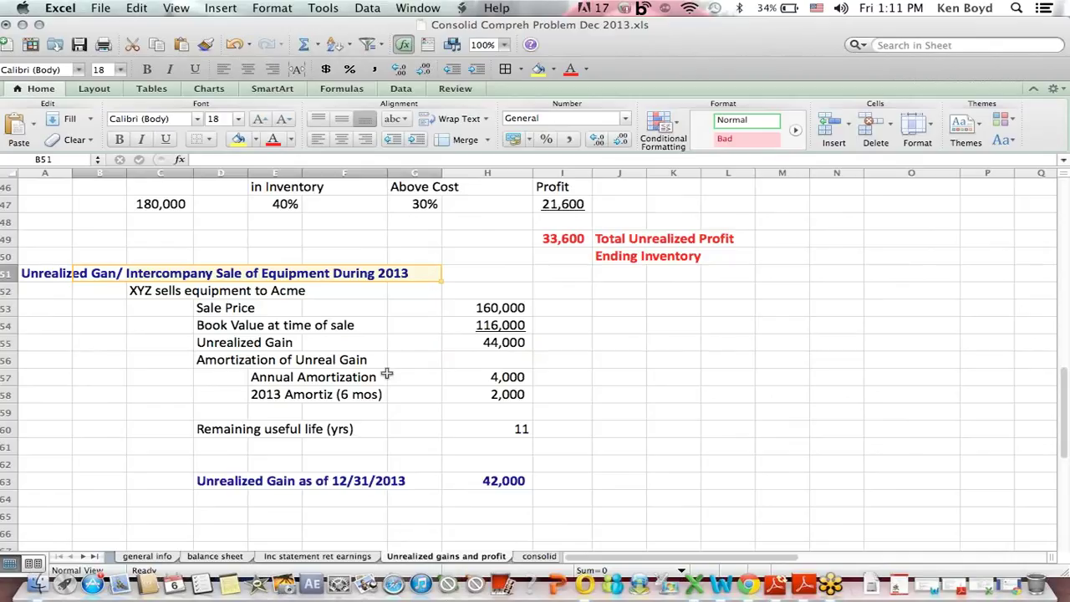
click(486, 378)
click(224, 159)
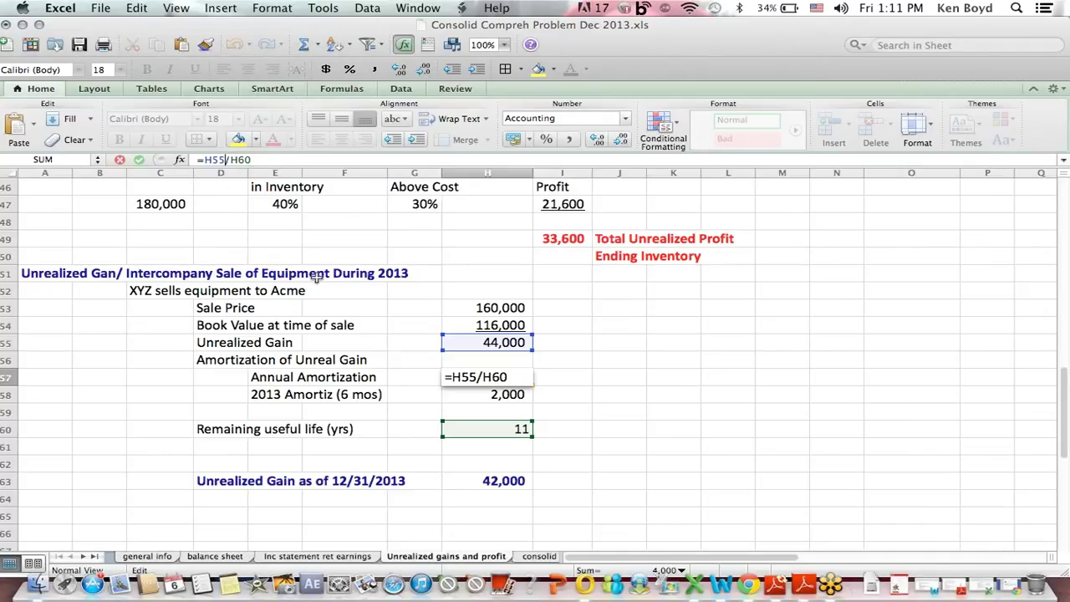
key(Return)
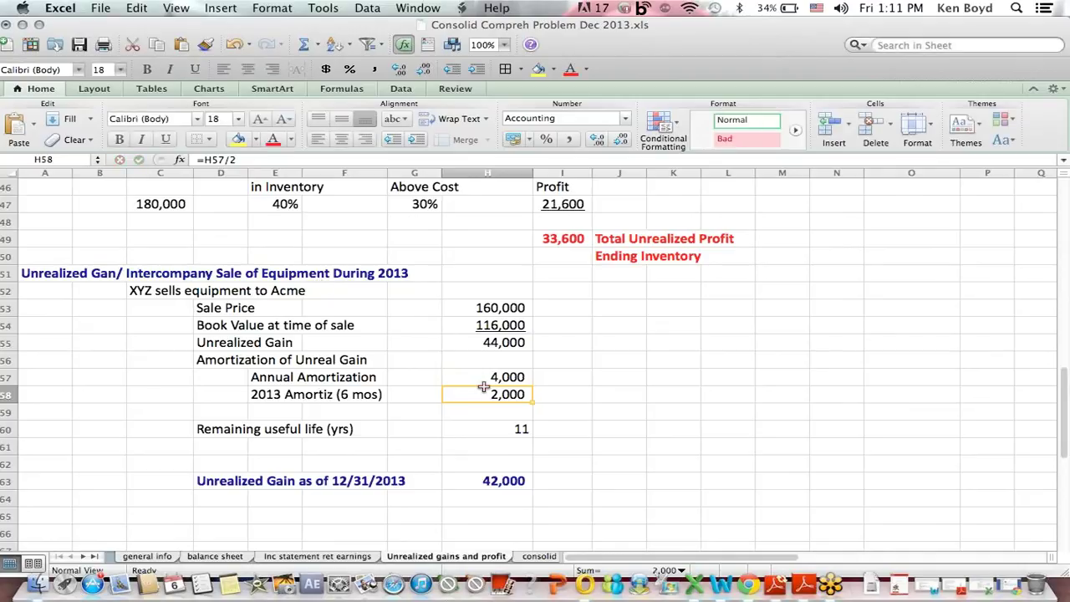
click(483, 378)
Inspect the six-month 2013 amortization label in row 58 and its formula in H58
click(390, 396)
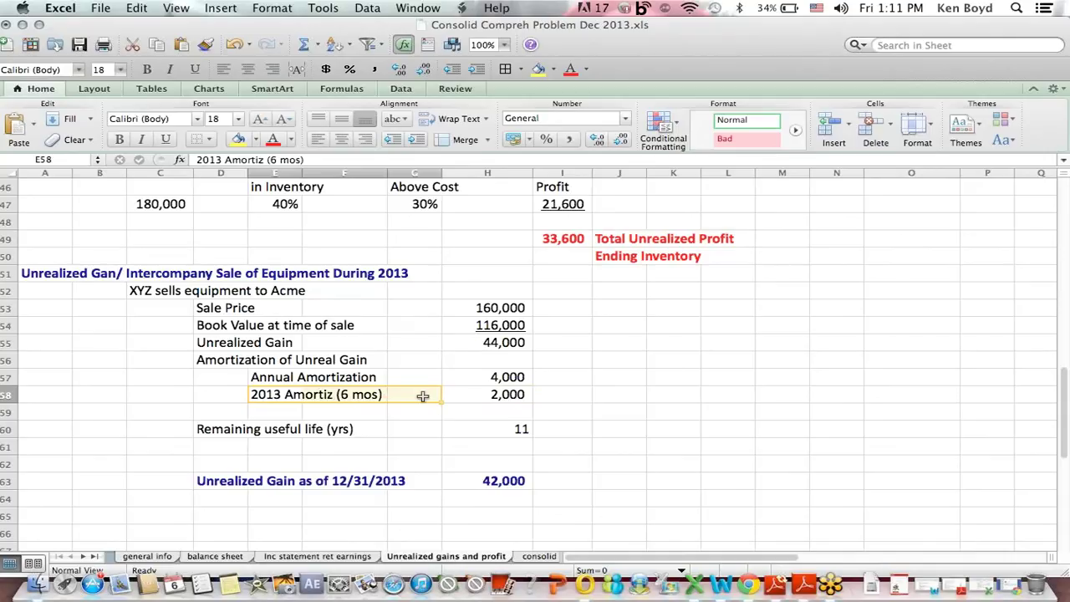
click(489, 396)
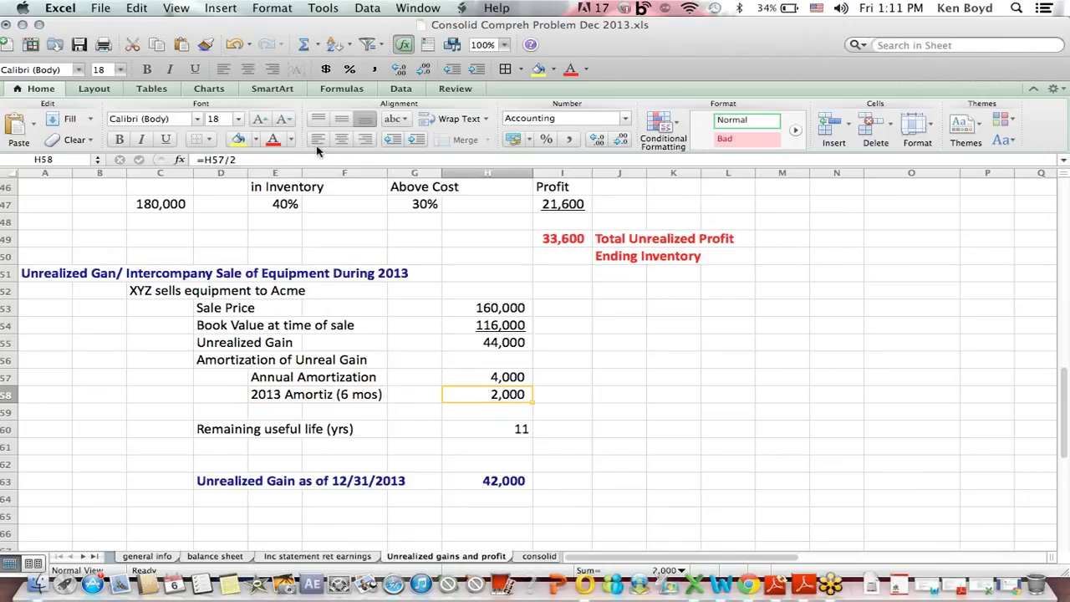
click(226, 159)
key(Return)
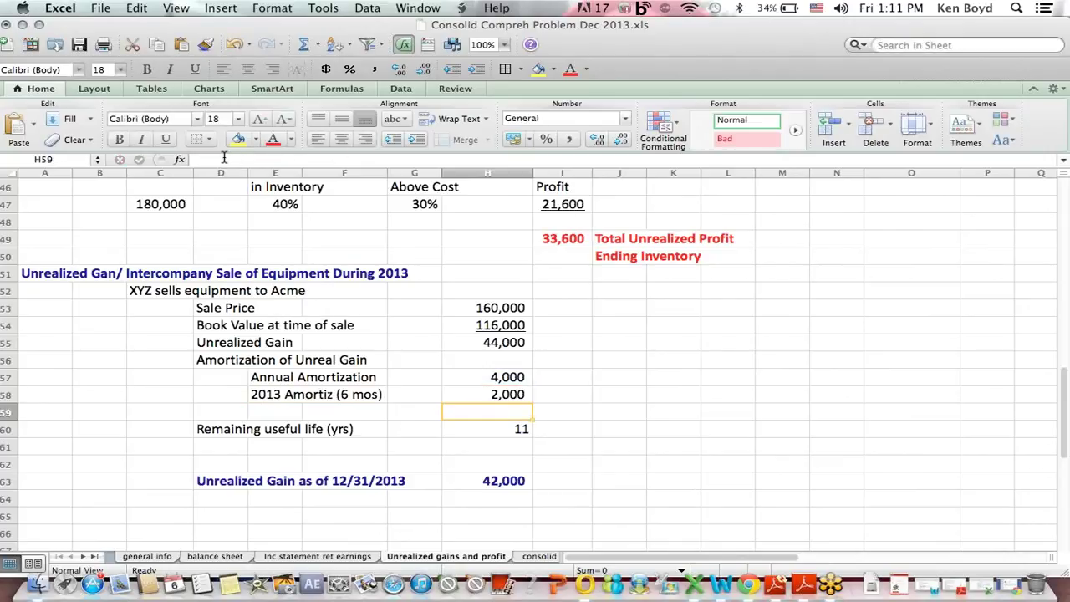
Inspect the formula in H63 for the unrealized gain as of 12/31/2013
click(516, 483)
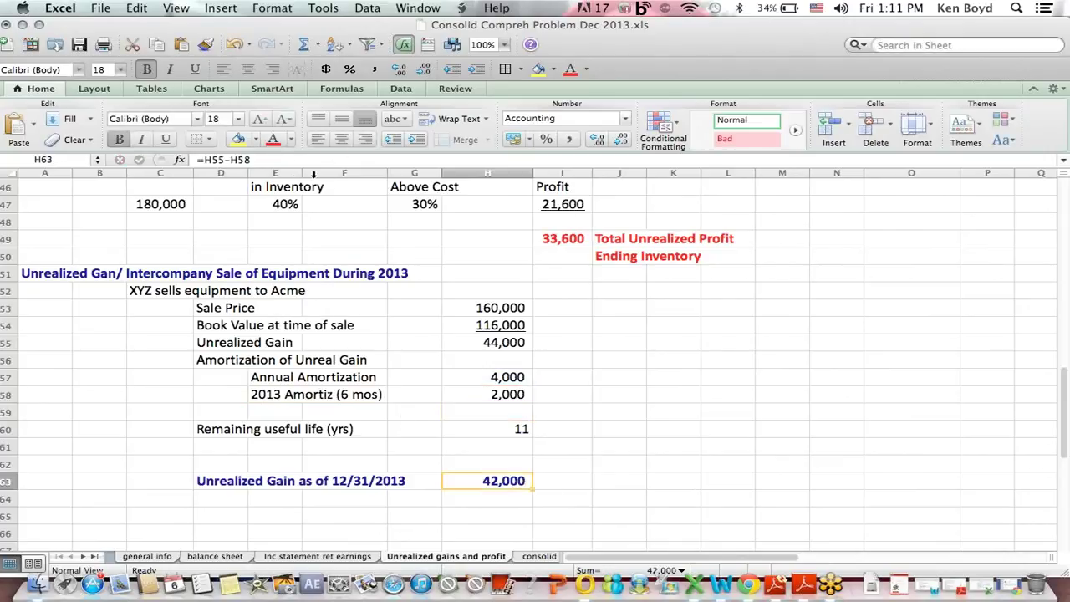
click(220, 158)
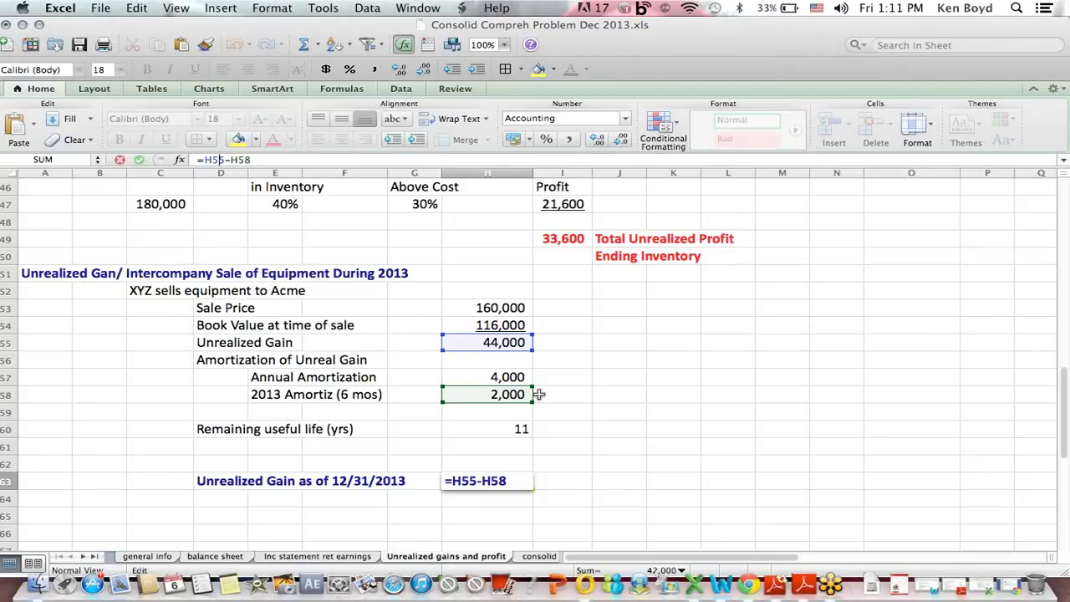
key(Return)
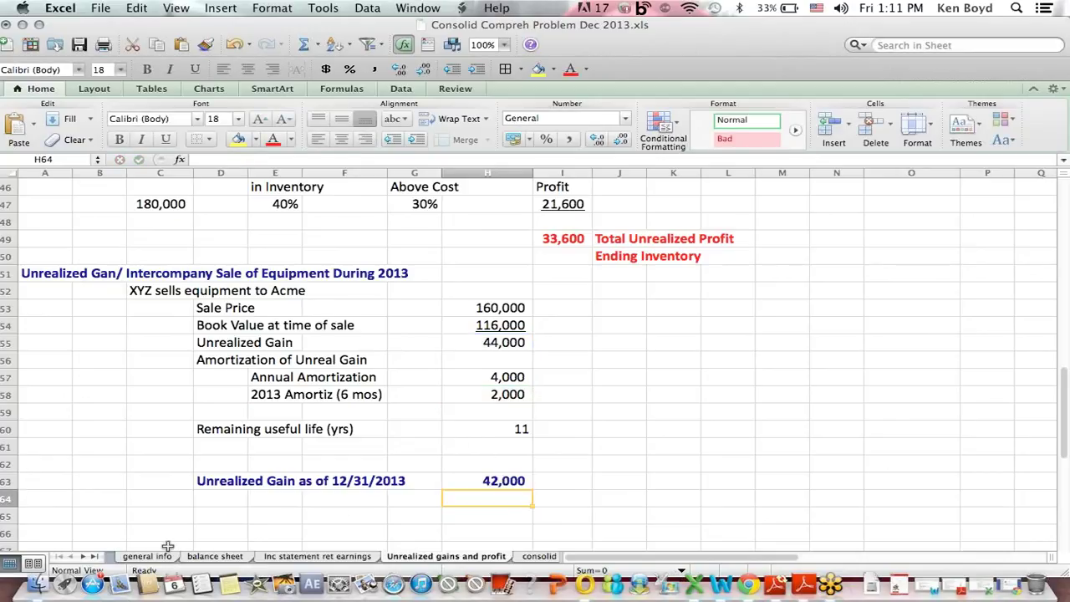
Open the consolid retained earnings sheet and examine it from the Acme and XYZ income figures down to row 44
click(92, 557)
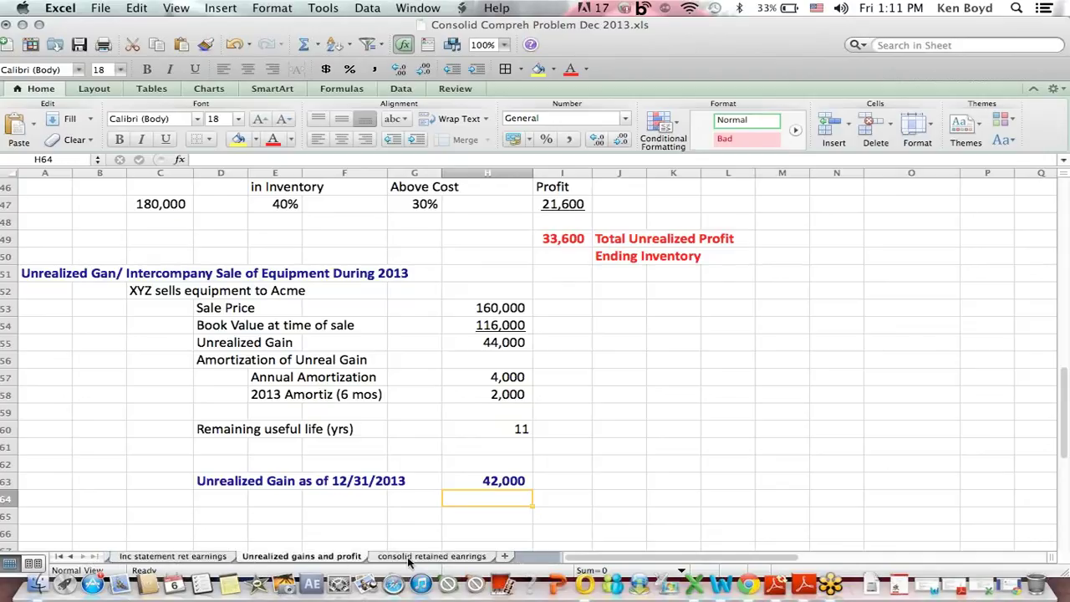
click(465, 557)
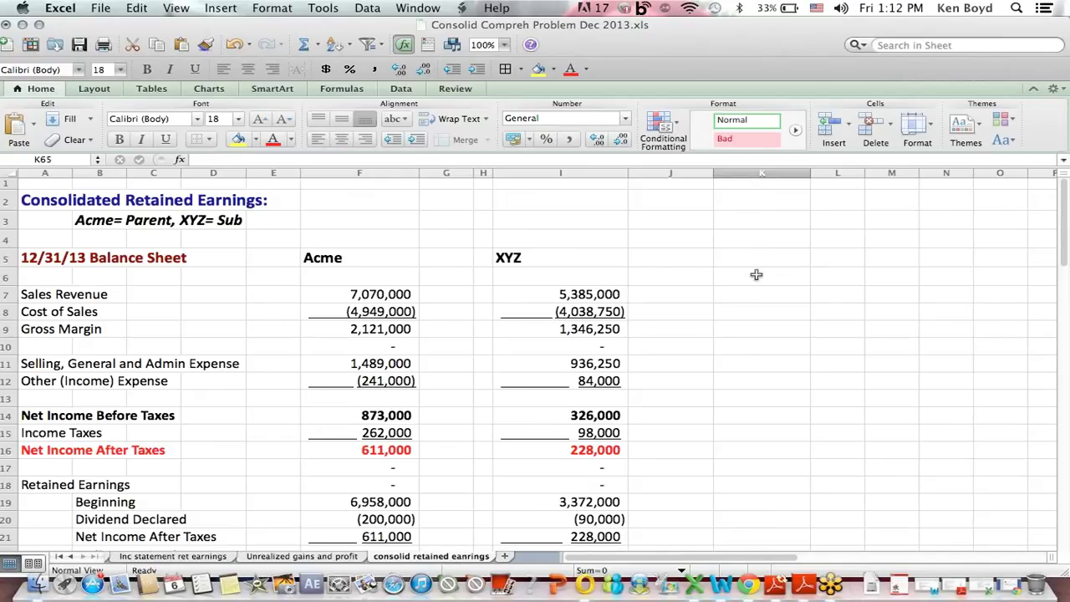
click(721, 528)
key(Down)
key(Down)
key(Down)
key(Down)
key(Down)
key(Down)
key(Down)
key(Down)
key(Down)
key(Down)
key(Down)
key(Down)
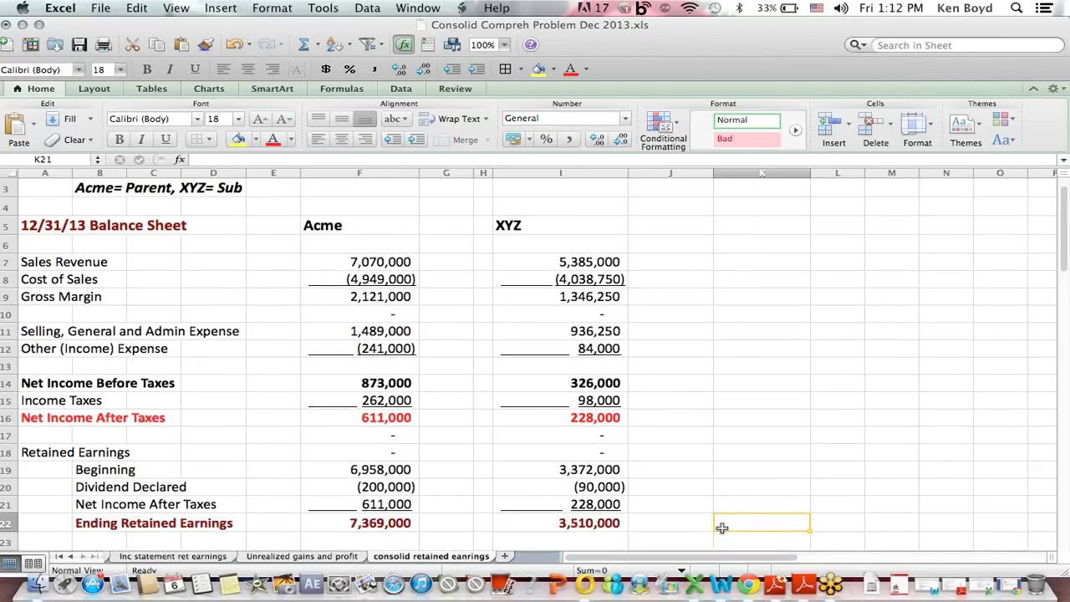
key(Down)
key(Down)
key(Down)
key(Down)
key(Down)
key(Down)
key(Down)
key(Down)
key(Down)
key(Down)
key(Down)
key(Down)
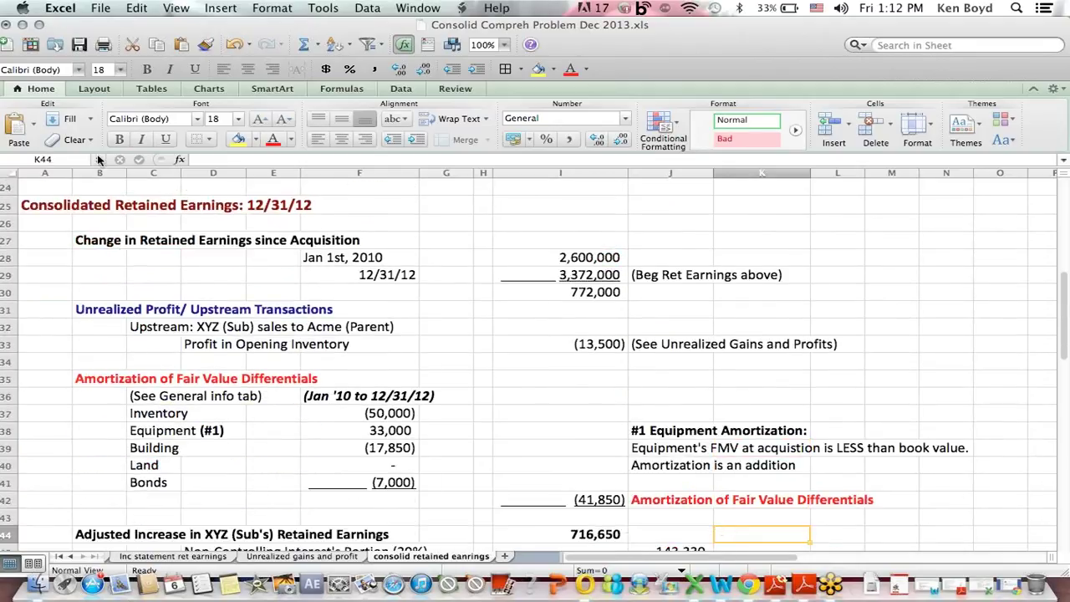
Highlight the 12/31/12 Consolidated Retained Earnings heading and the Change in Retained Earnings since Acquisition subheading, and select the acquisition date in F28
drag(52, 206, 354, 206)
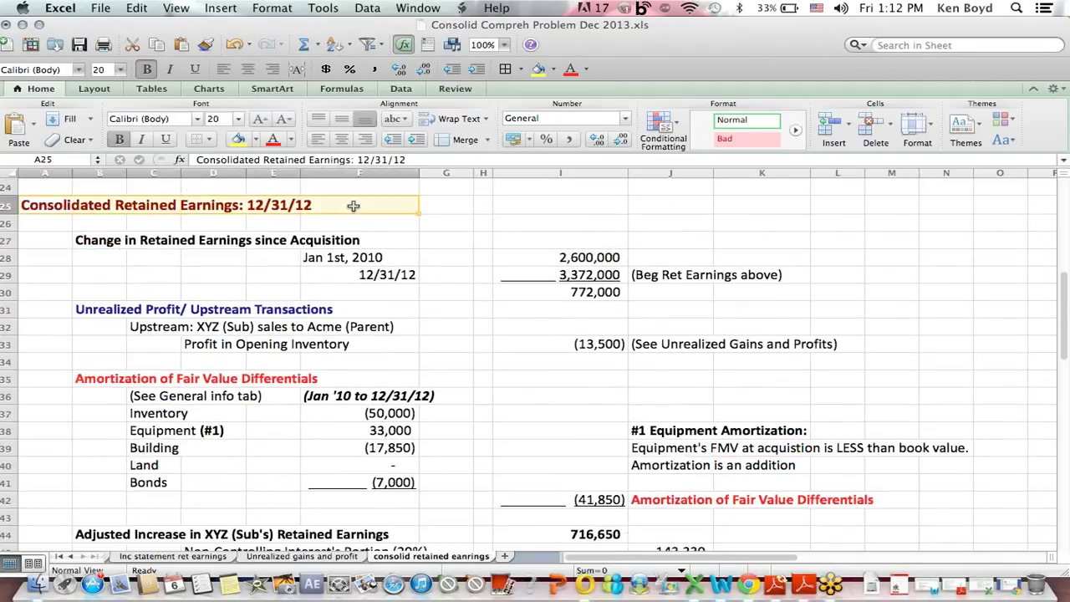
click(504, 236)
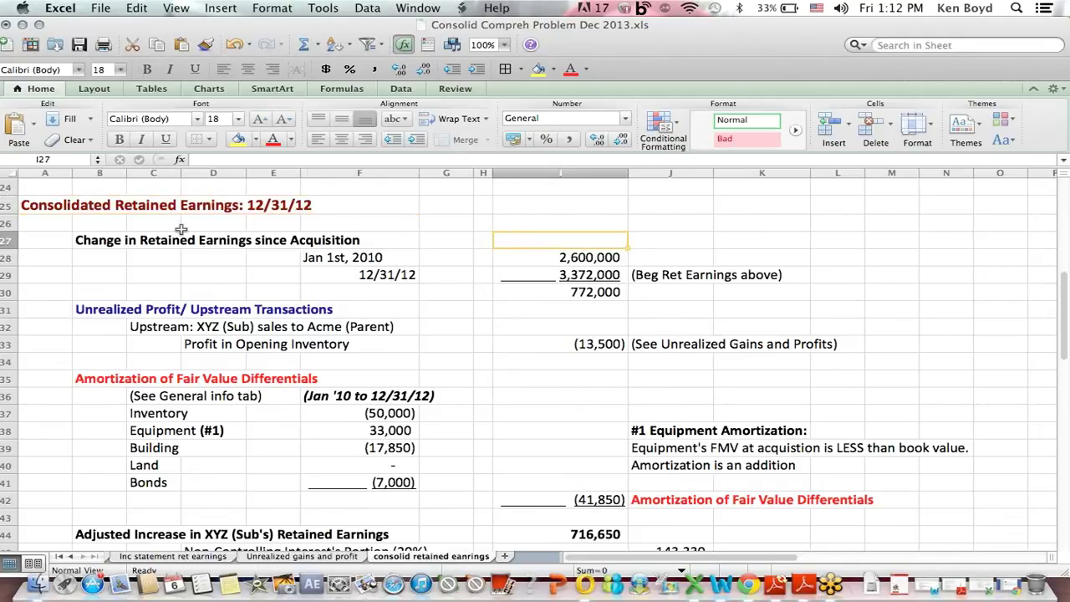
drag(133, 240, 384, 240)
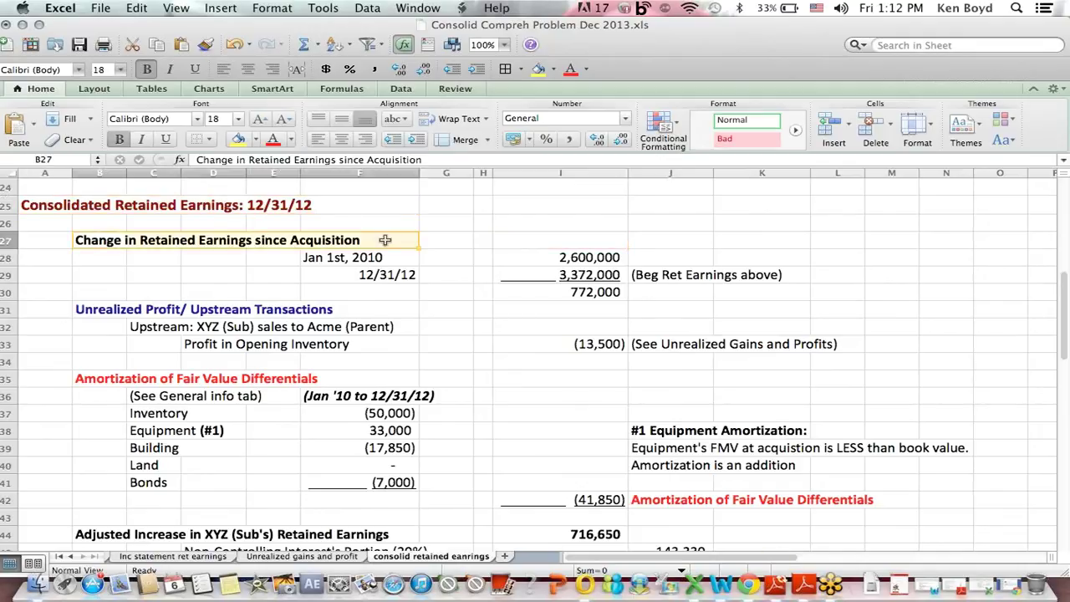
click(381, 257)
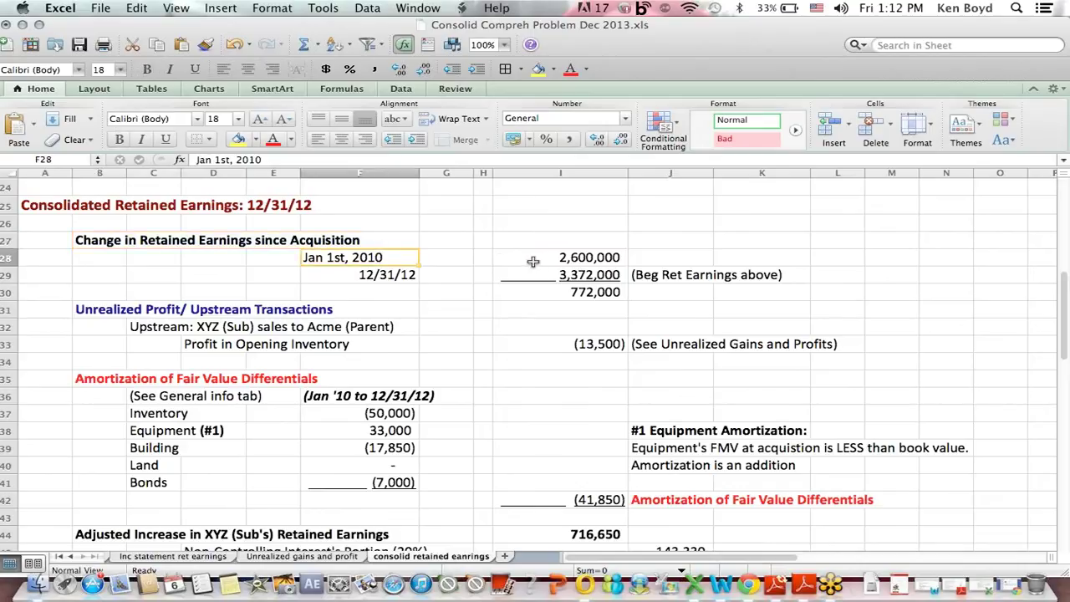
Highlight the Jan 1st, 2010 retained earnings row and trace it to XYZ's equity section, rows 13 to 15, on the general info sheet
drag(549, 260, 332, 255)
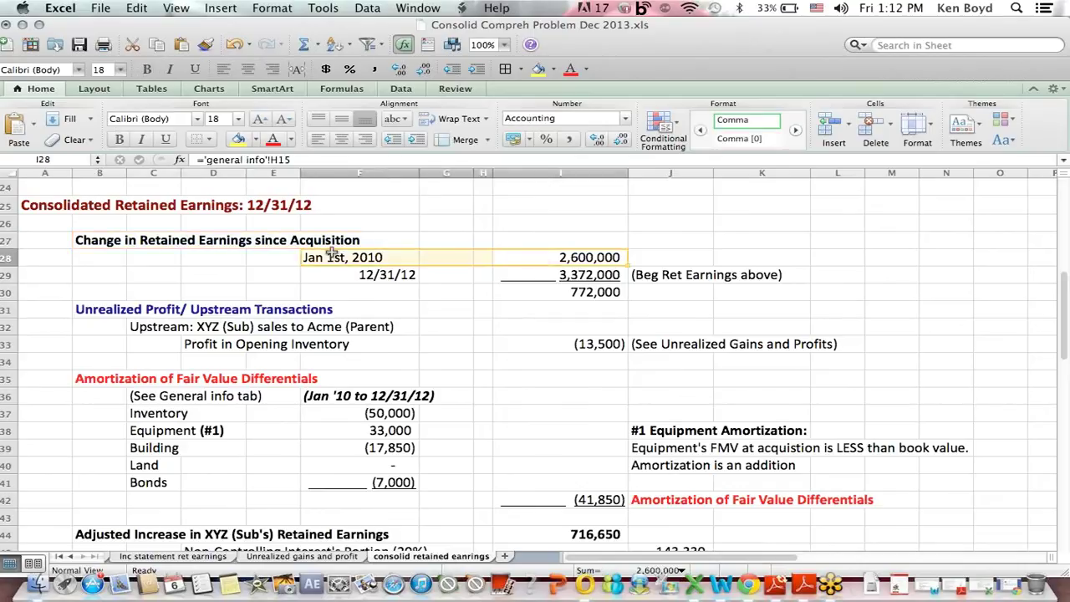
click(62, 556)
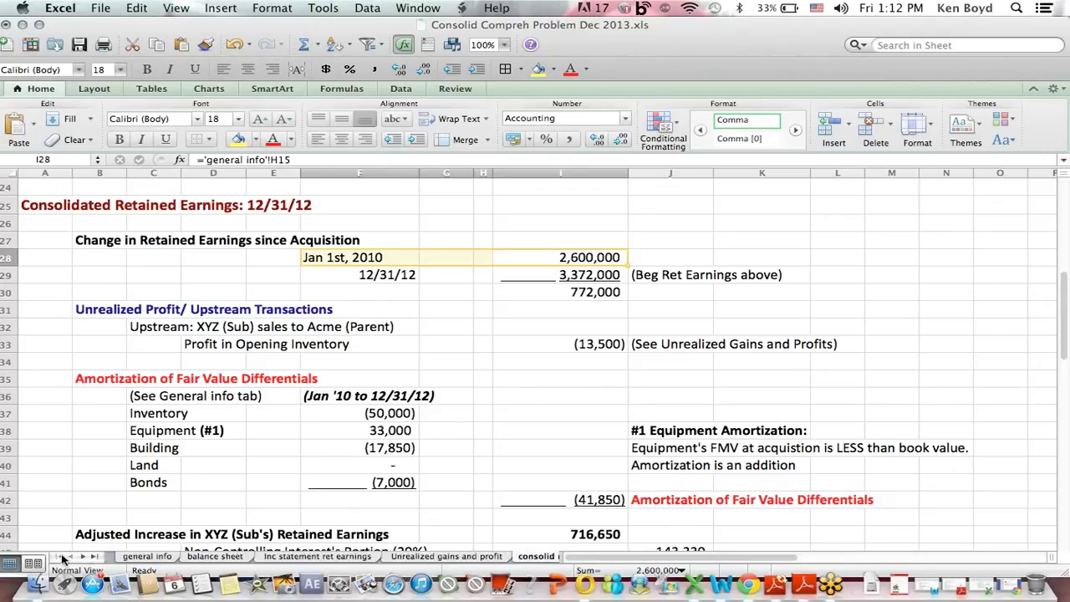
click(146, 556)
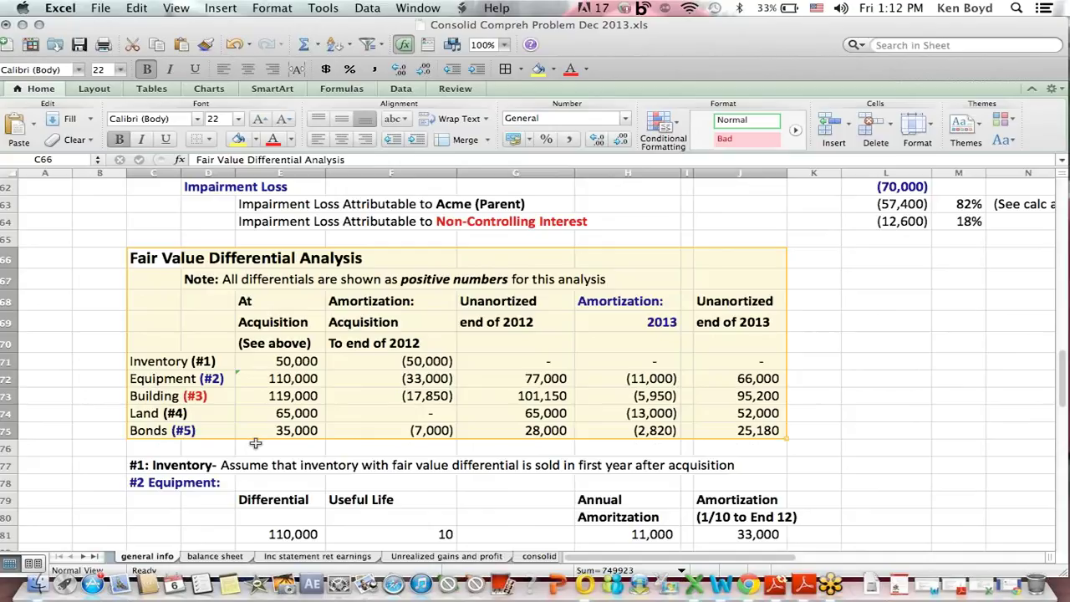
click(111, 191)
scroll(111, 209, up, 1)
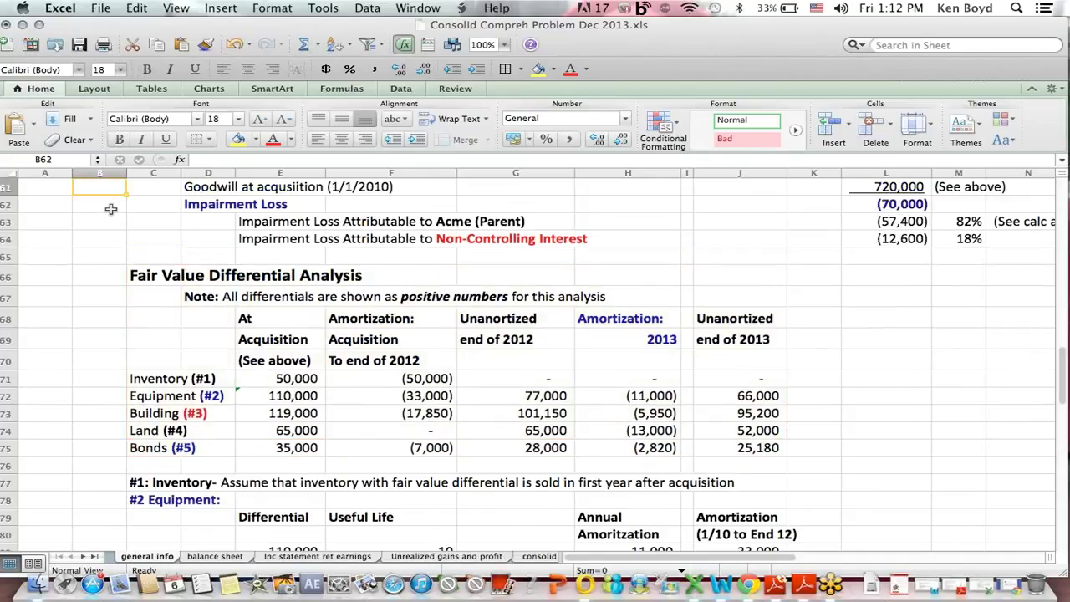
key(Up)
key(Up)
key(Up)
key(Up)
key(Up)
key(Up)
key(Up)
key(Up)
key(Up)
key(Up)
key(Up)
key(Up)
key(Up)
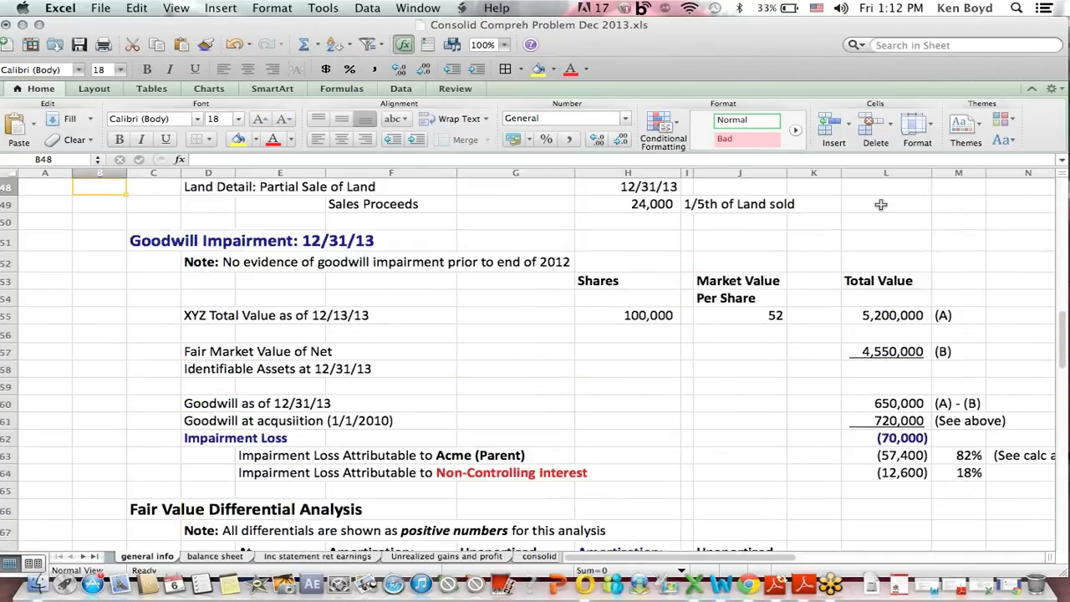
scroll(1062, 237, up, 7)
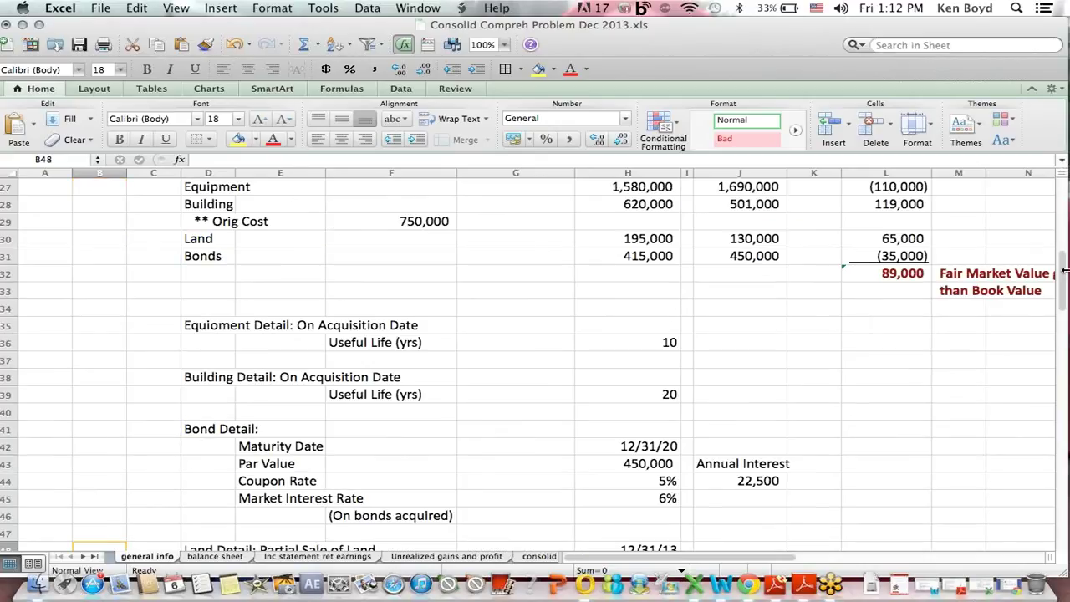
drag(1064, 269, 1064, 219)
scroll(1057, 284, up, 9)
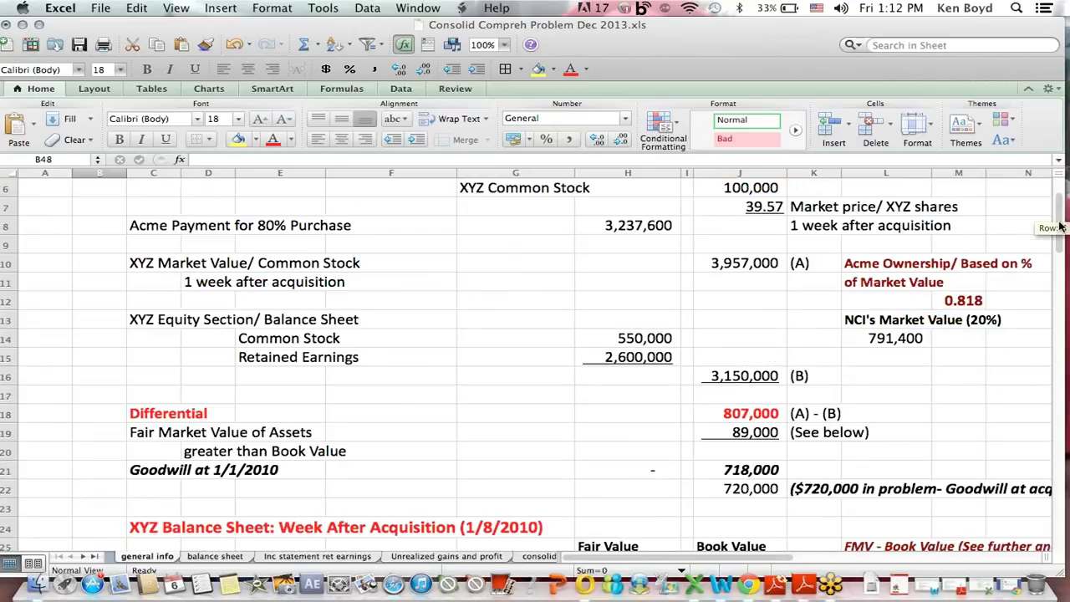
drag(236, 458, 668, 453)
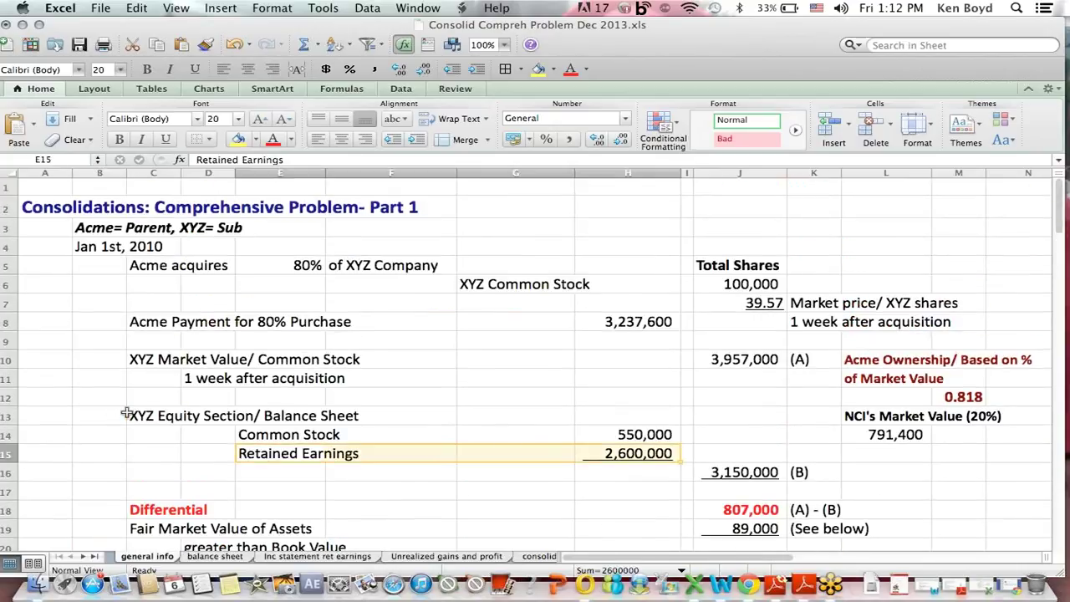
drag(131, 412, 376, 412)
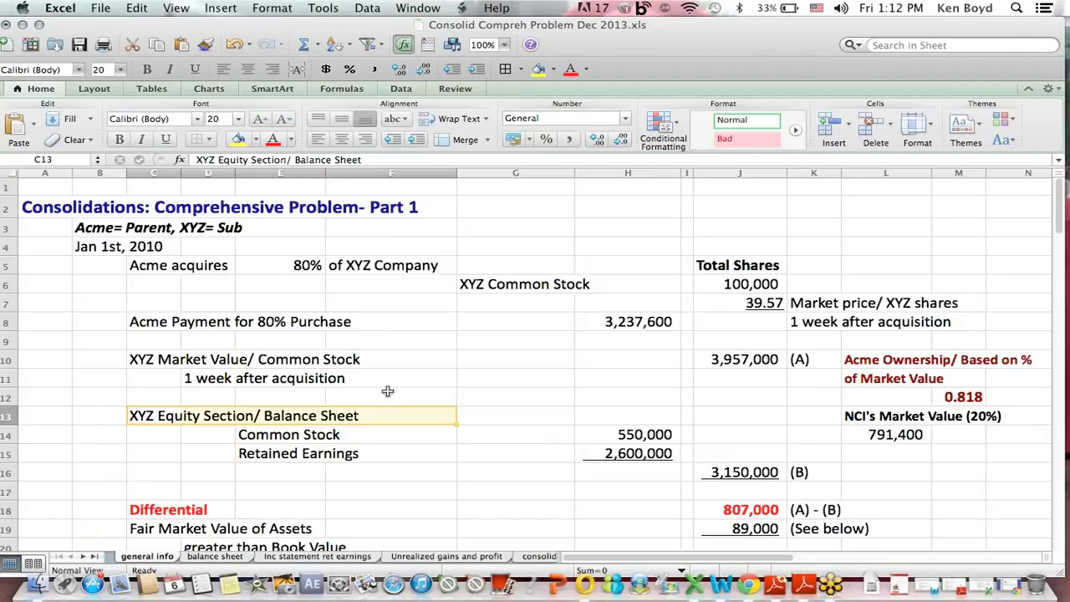
Return to the consolid retained earnings sheet and highlight the 12/31/12 retained earnings row with its note
click(448, 557)
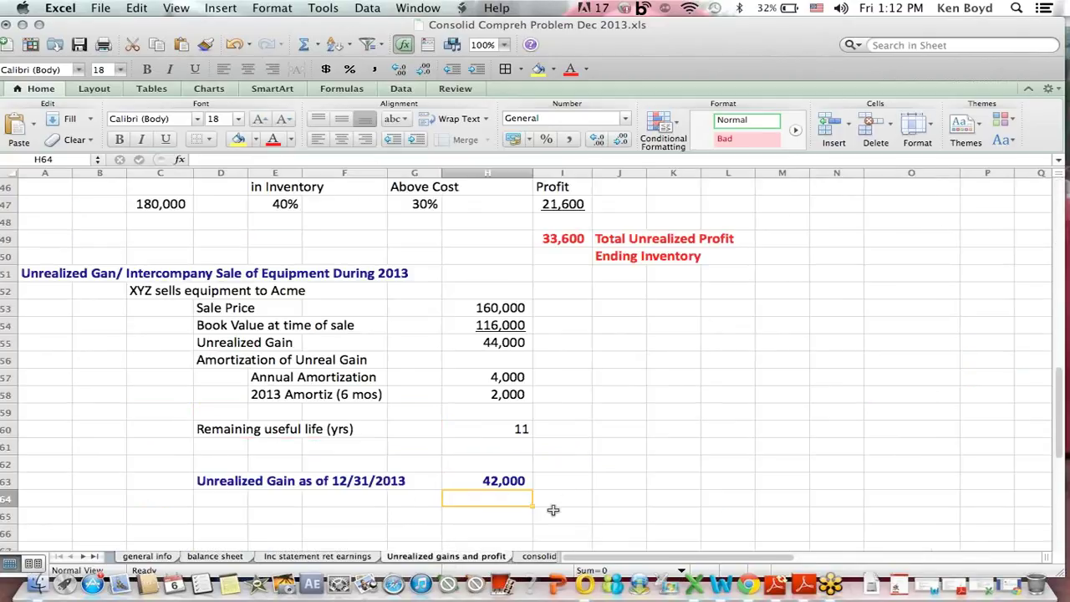
click(539, 556)
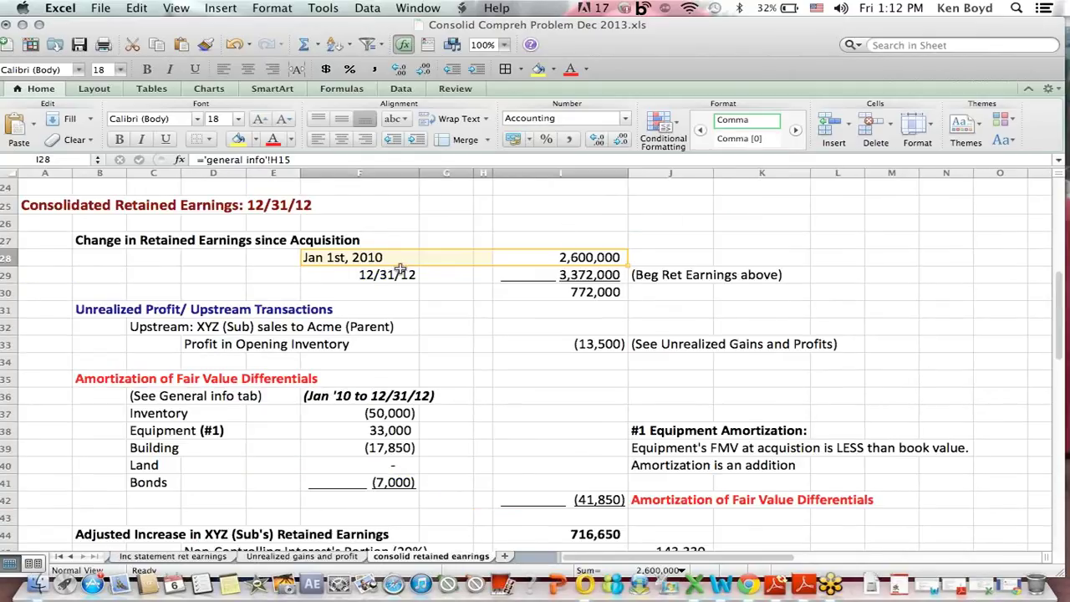
drag(403, 271, 742, 278)
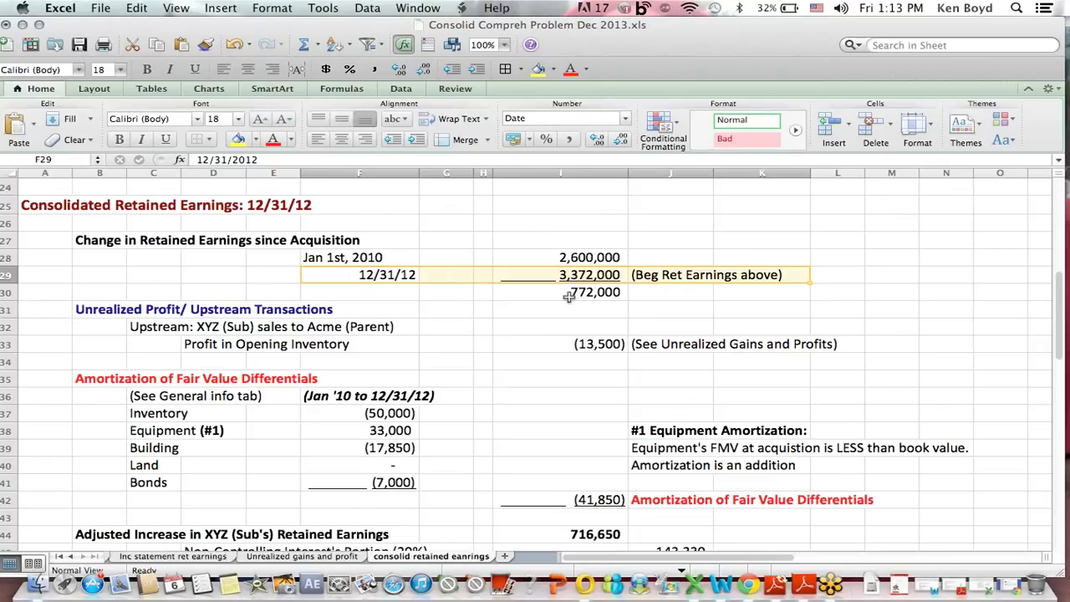
click(468, 331)
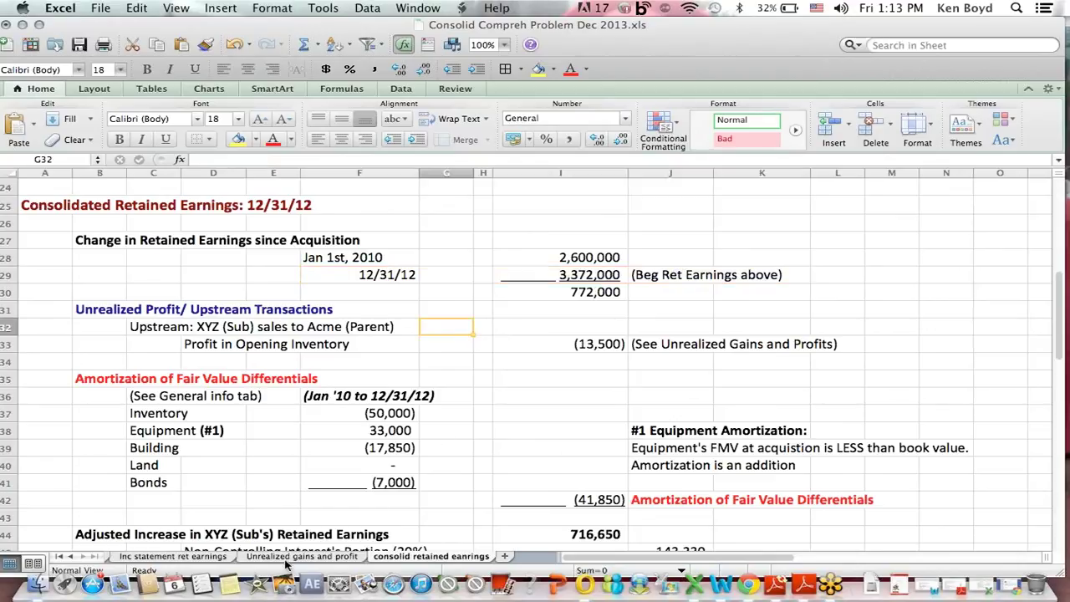
Open the Inc statement ret earnings sheet and highlight its title rows and the Retained Earnings section in rows 17 to 21
click(176, 557)
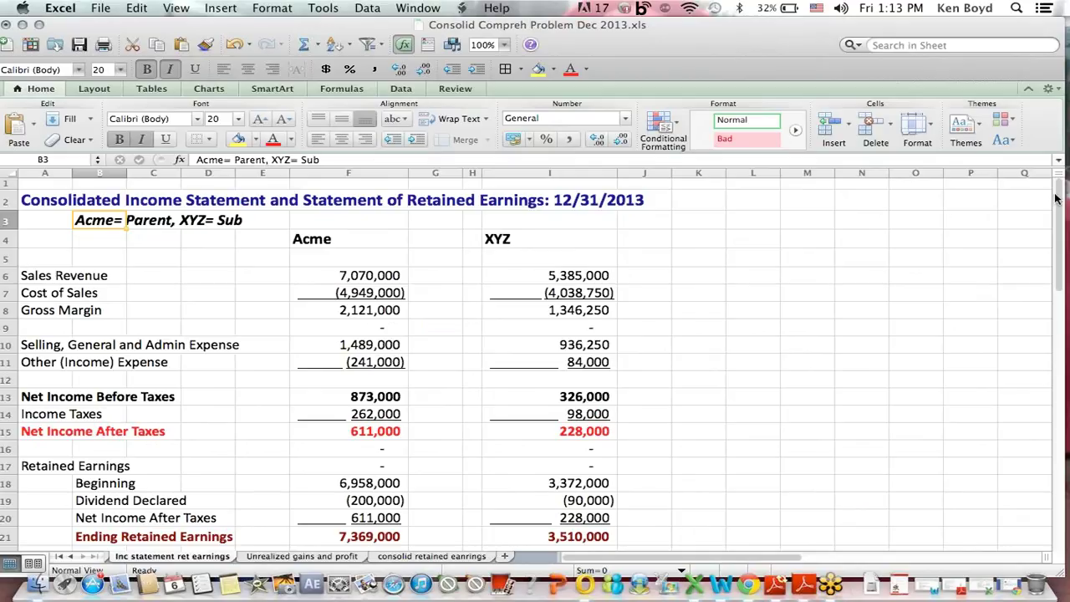
drag(325, 216, 693, 449)
click(889, 275)
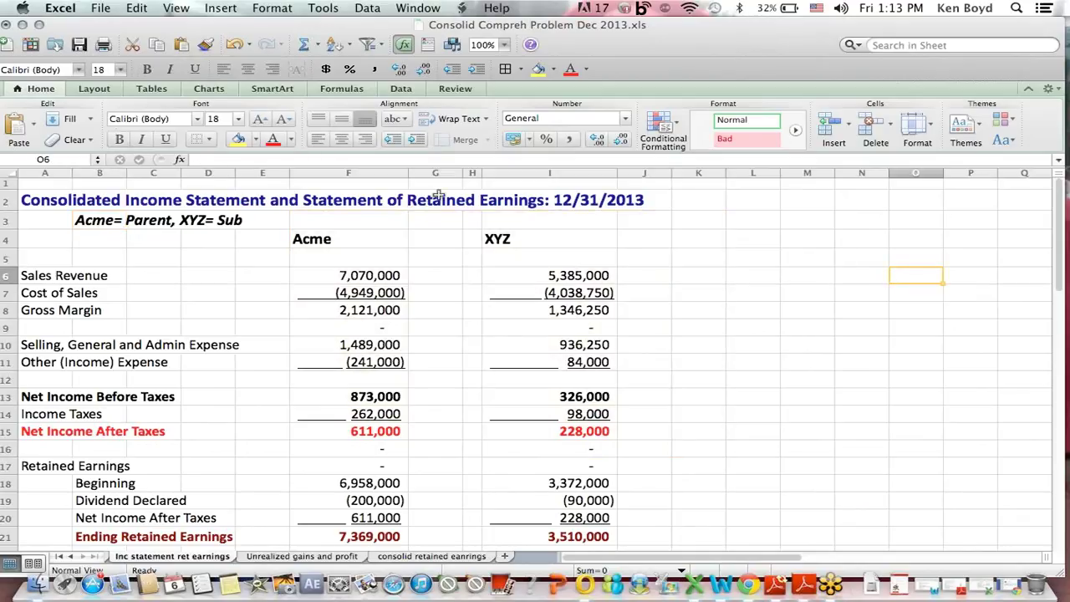
drag(113, 201, 493, 223)
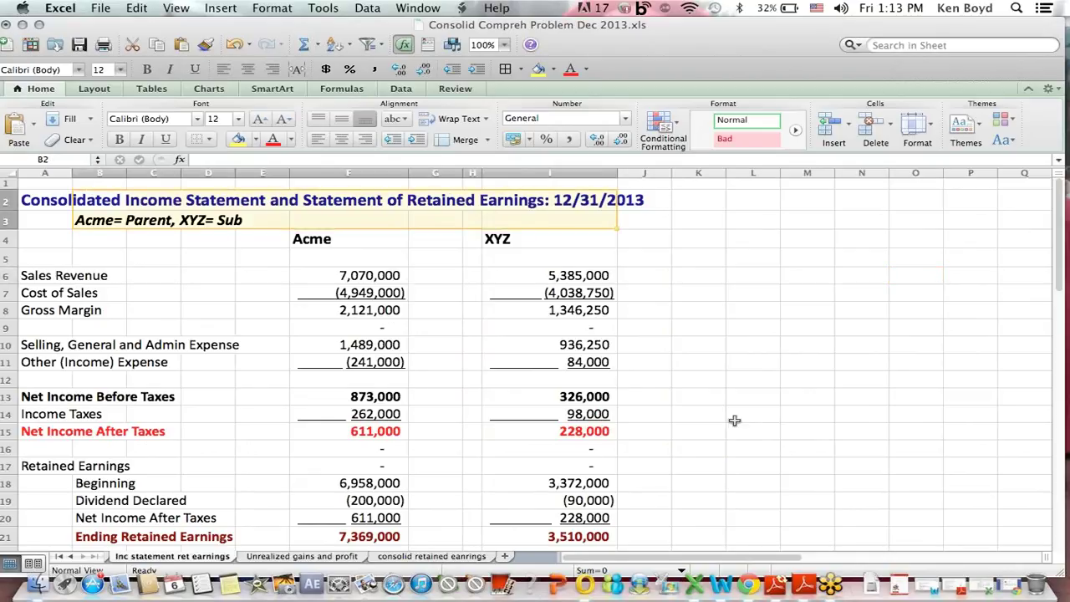
click(761, 460)
drag(44, 465, 613, 539)
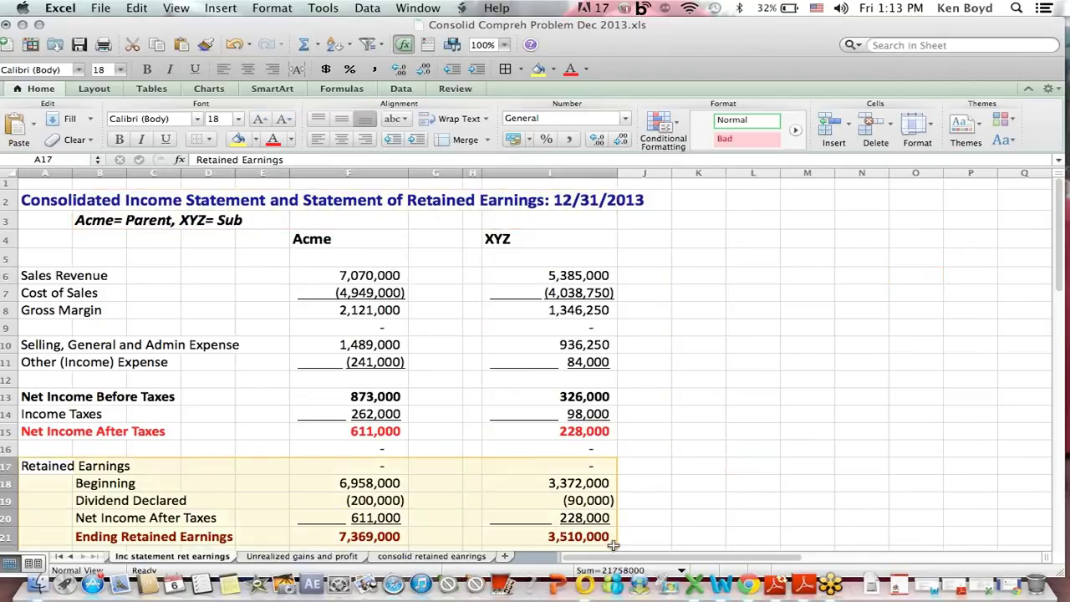
Inspect XYZ's beginning retained earnings in I18 against the row label and the statement date in the title
click(602, 483)
click(107, 483)
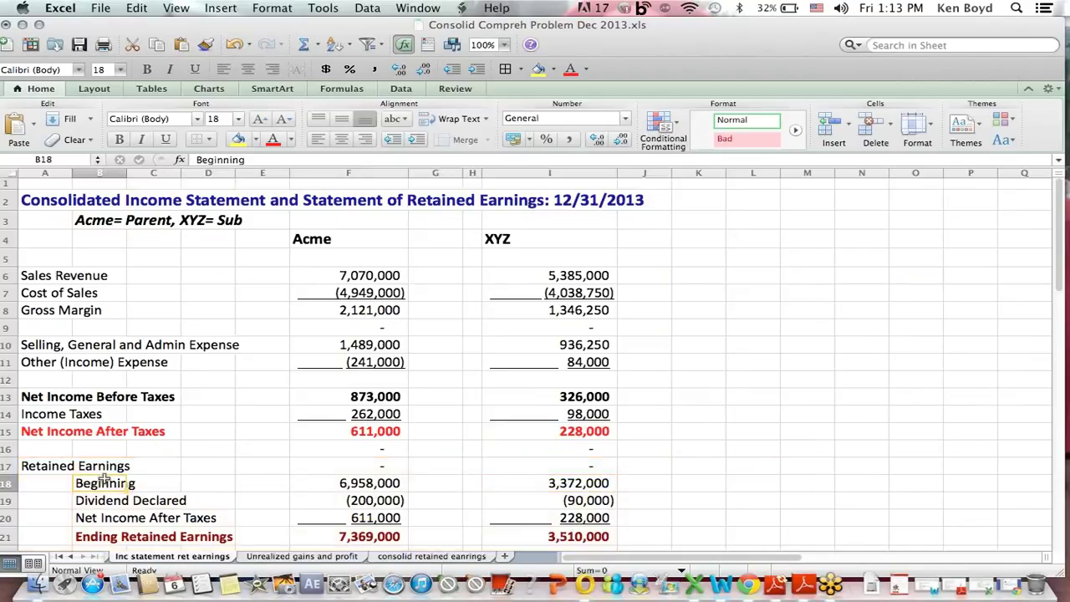
click(548, 483)
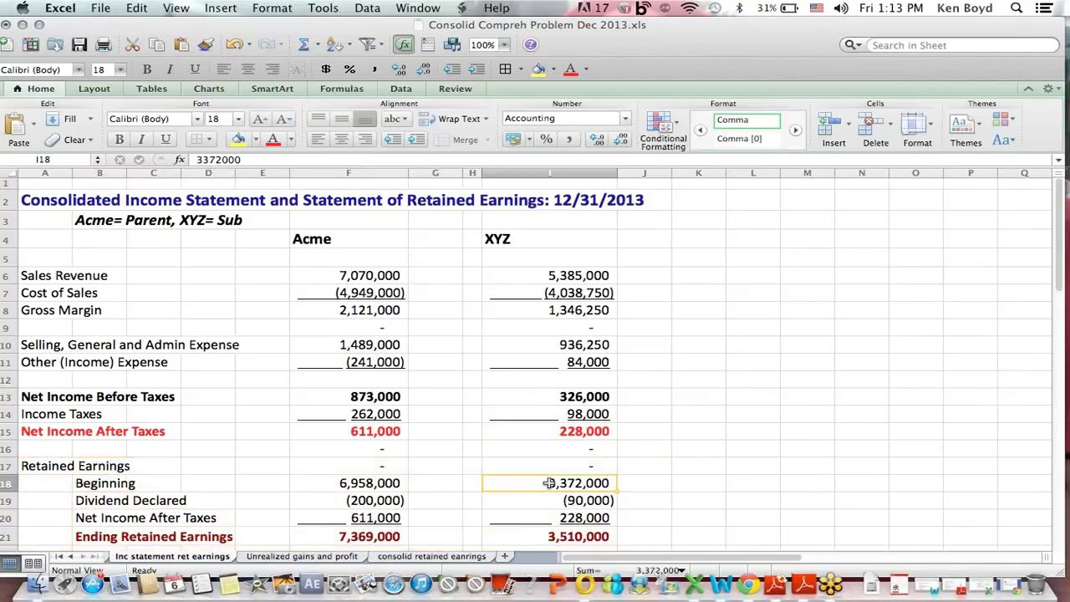
click(605, 198)
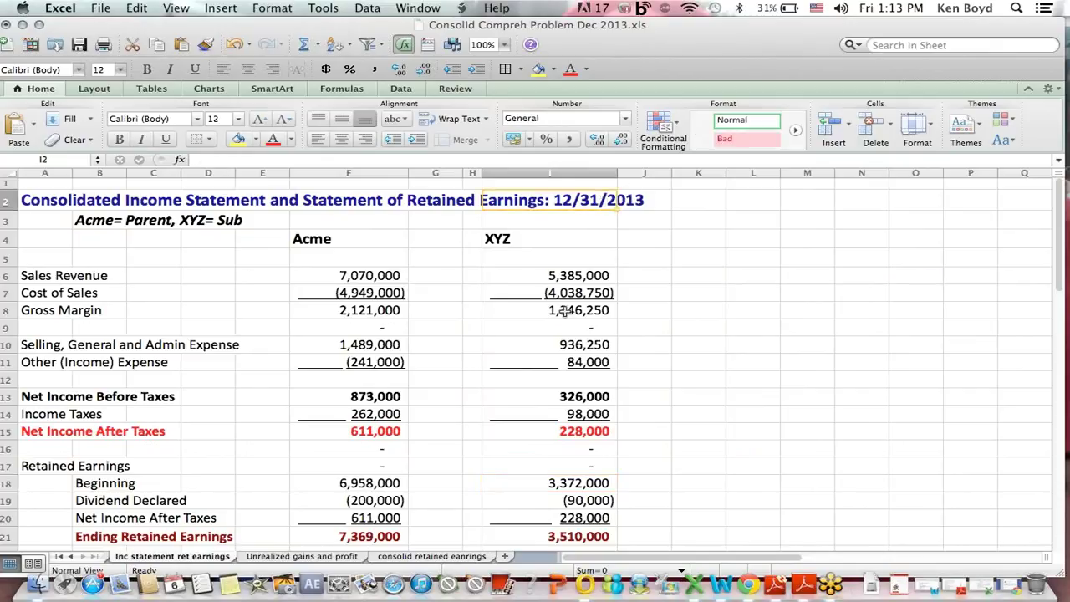
click(587, 483)
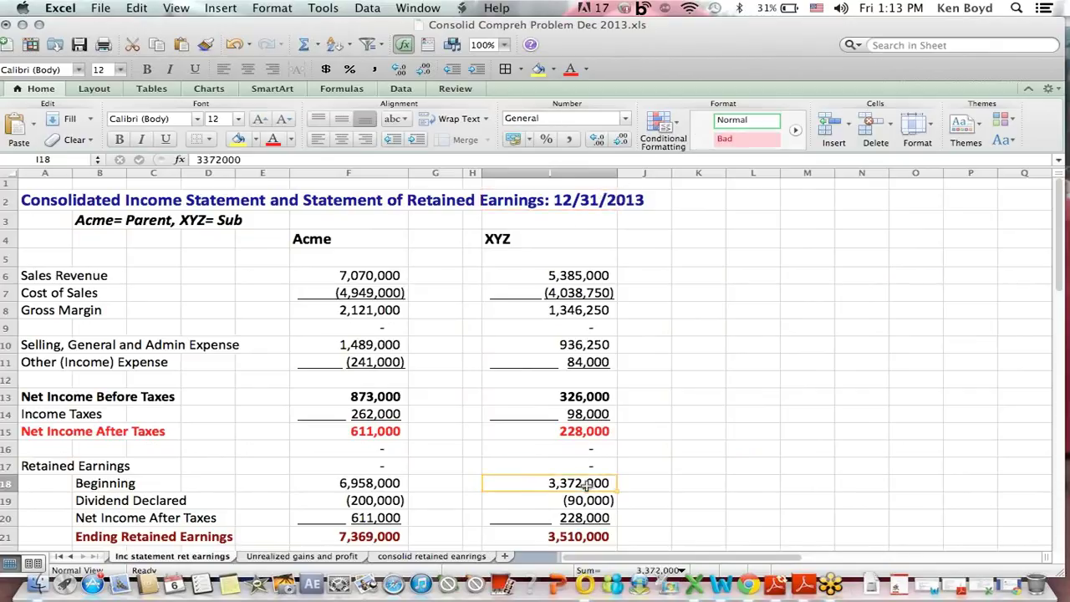
Return to the consolid retained earnings sheet and inspect the formulas in I29 and I30 for the change in retained earnings since acquisition
click(465, 555)
click(545, 274)
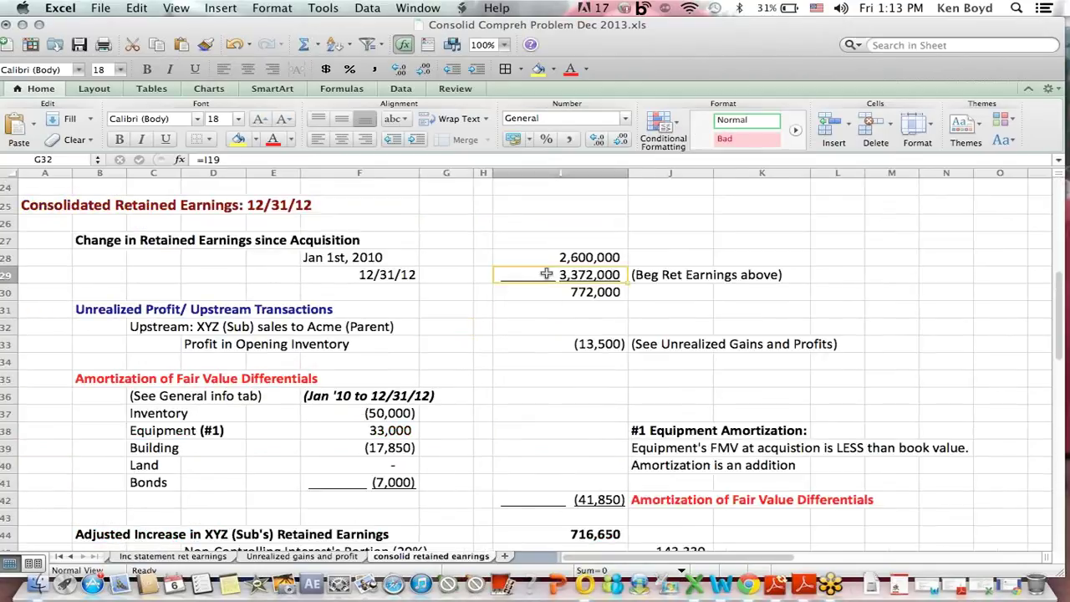
click(557, 292)
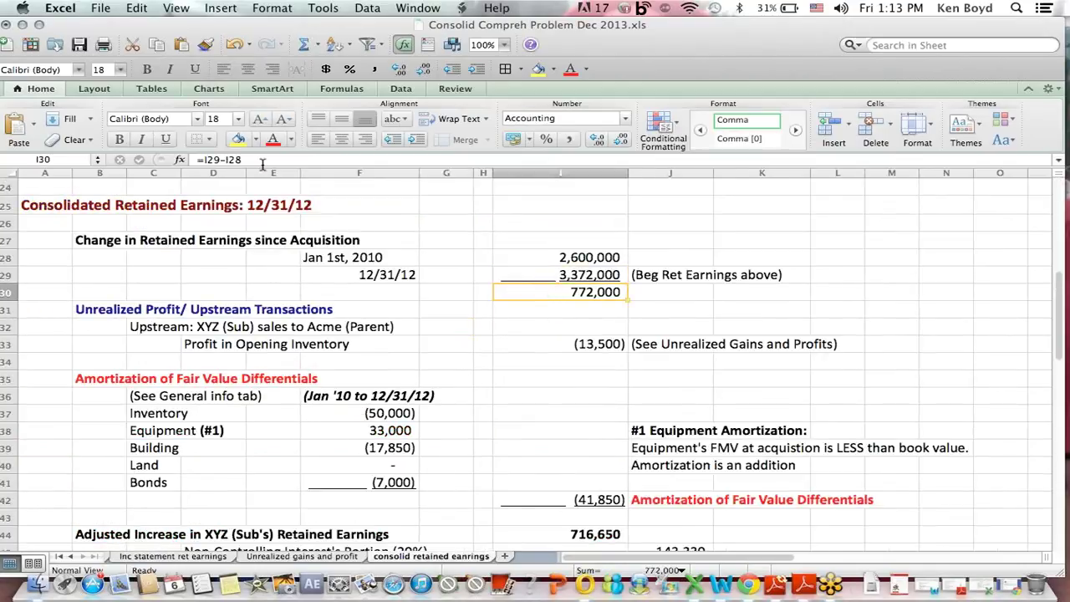
click(229, 160)
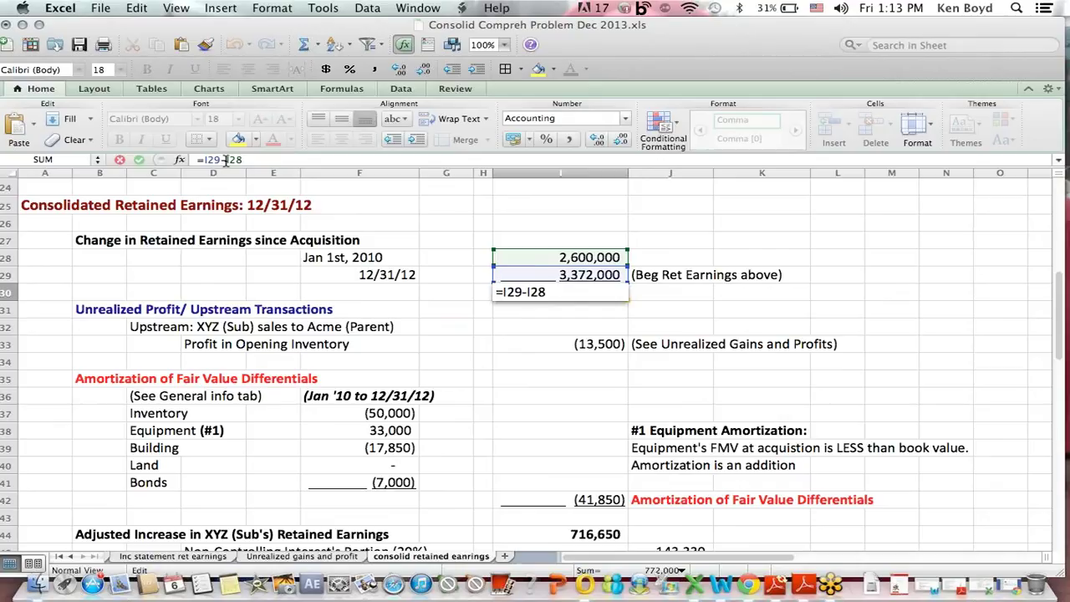
key(Return)
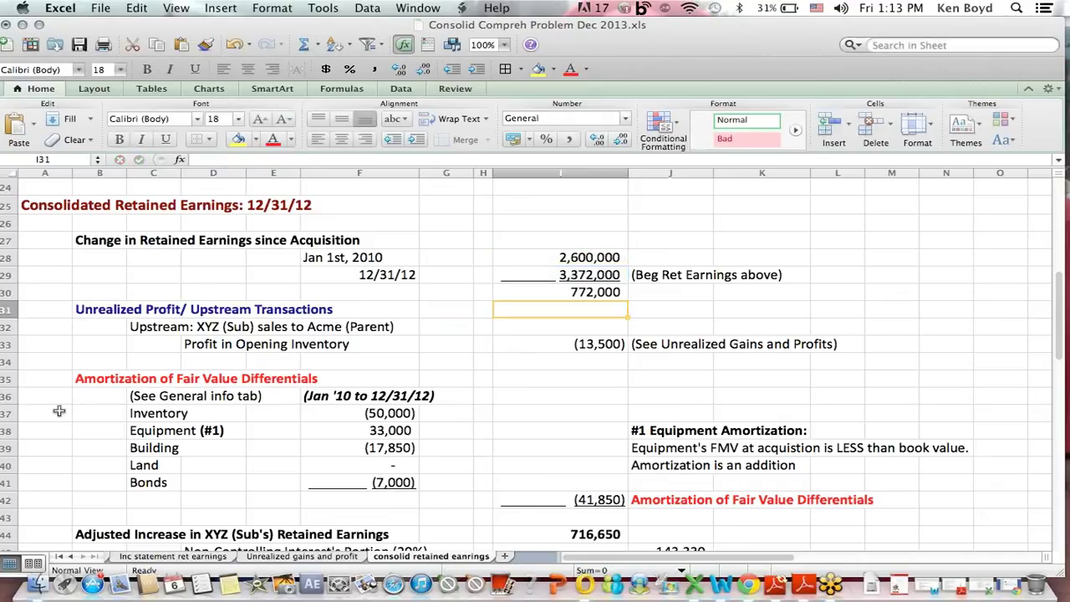
Highlight the Unrealized Profit/ Upstream Transactions labels and inspect the Profit in Opening Inventory formula in I33 and its reference note
drag(94, 310, 357, 311)
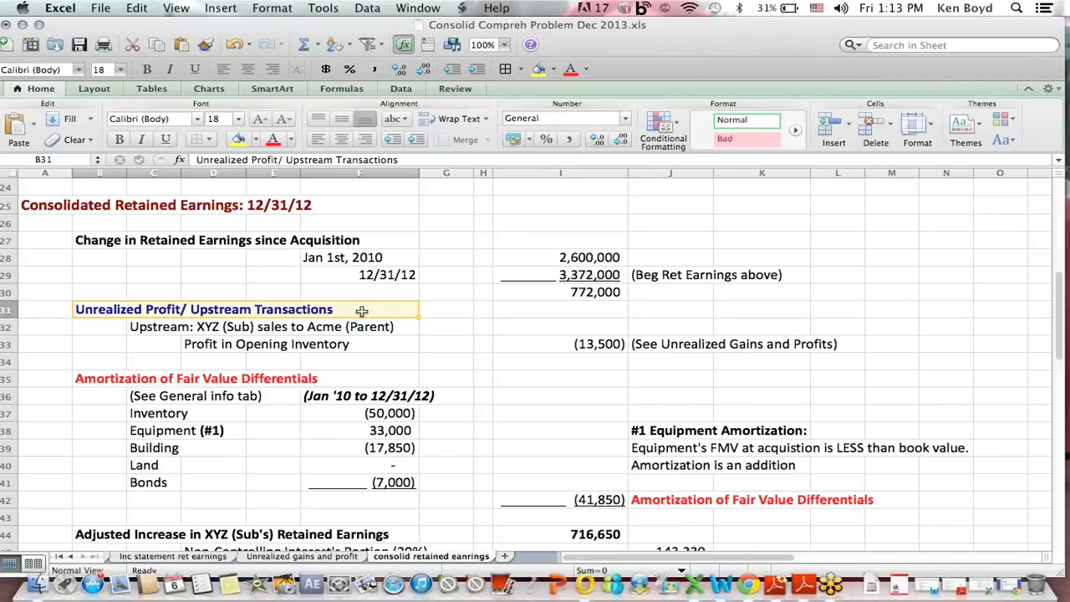
drag(209, 331, 428, 326)
click(575, 395)
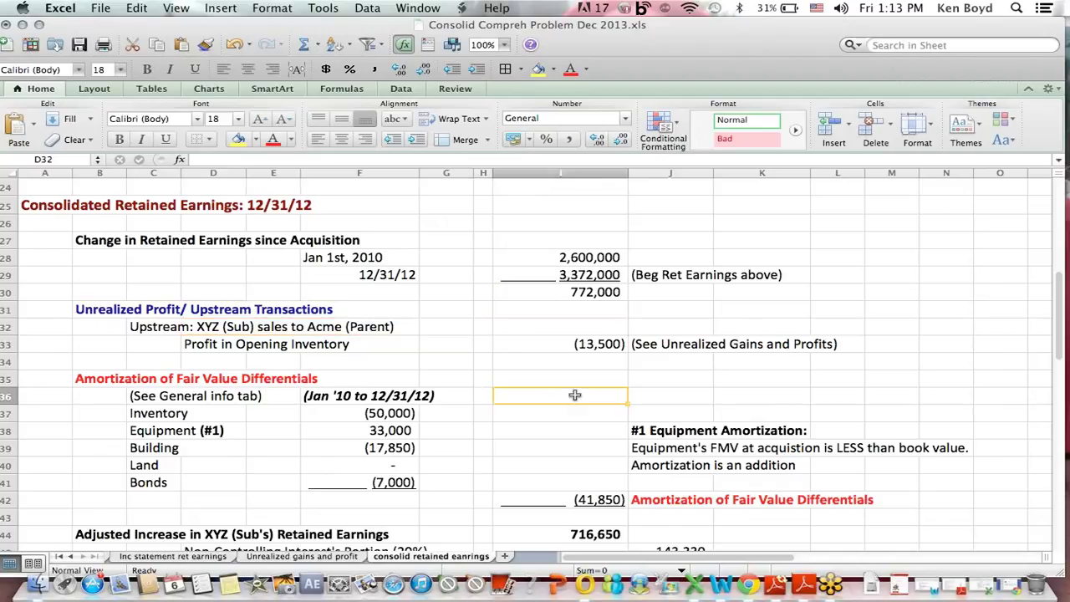
drag(185, 342, 393, 344)
click(590, 343)
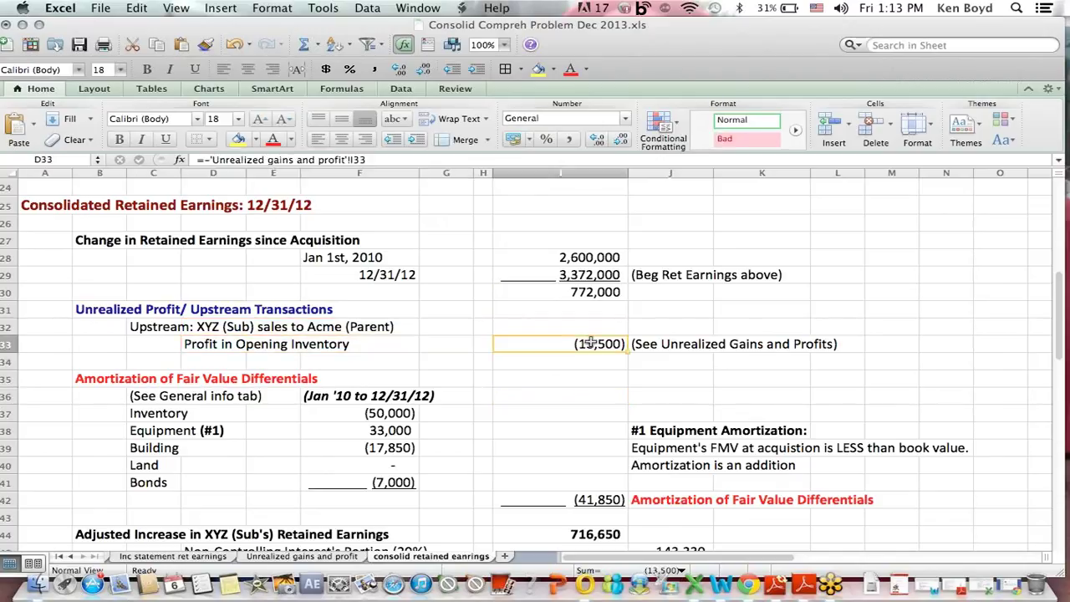
click(668, 343)
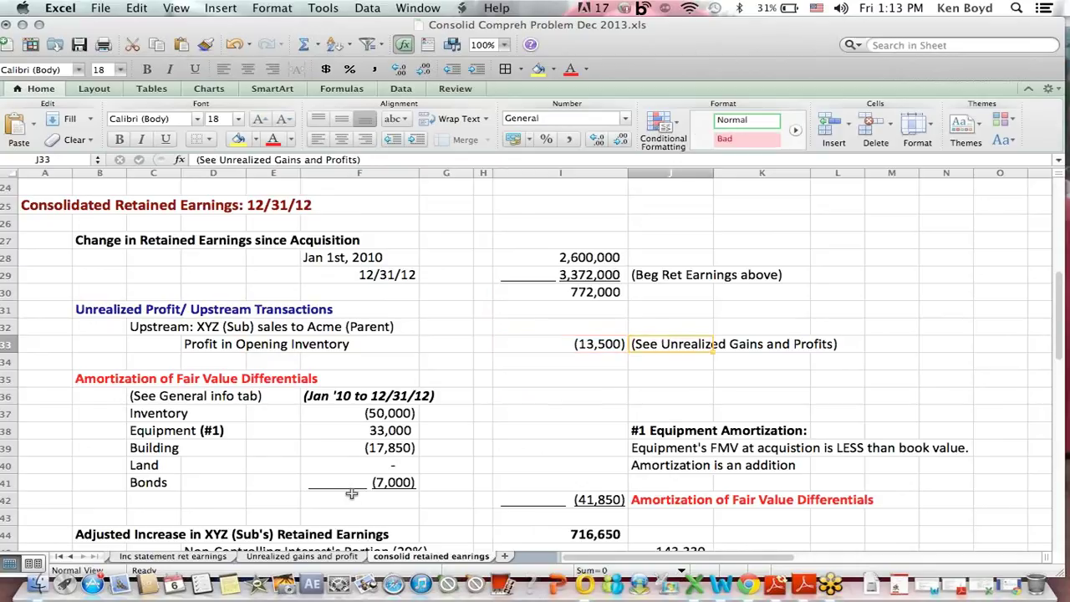
Open the Unrealized gains and profit sheet and highlight the XYZ sells goods to Acme block under Unrealized Profit in Opening Inventory
click(302, 555)
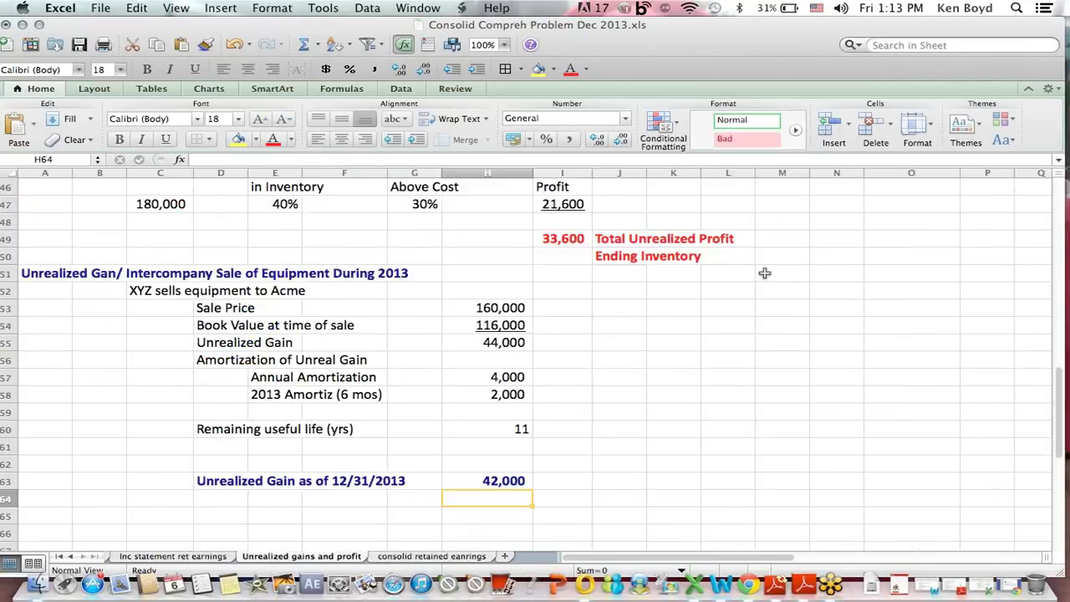
click(1059, 212)
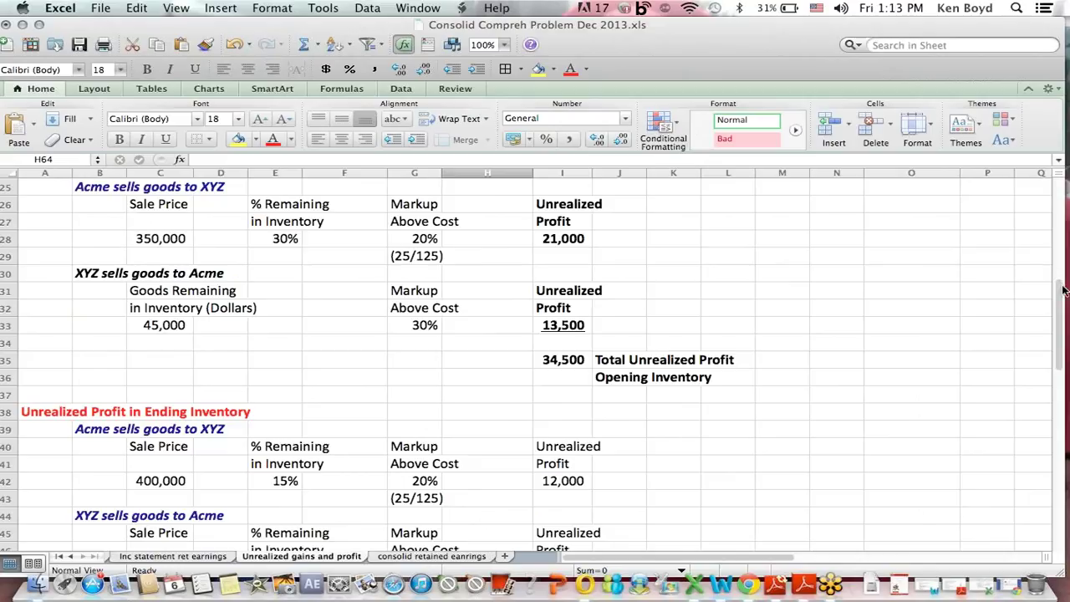
mouse_move(1057, 292)
mouse_down()
mouse_move(1057, 180)
mouse_move(1054, 278)
mouse_up()
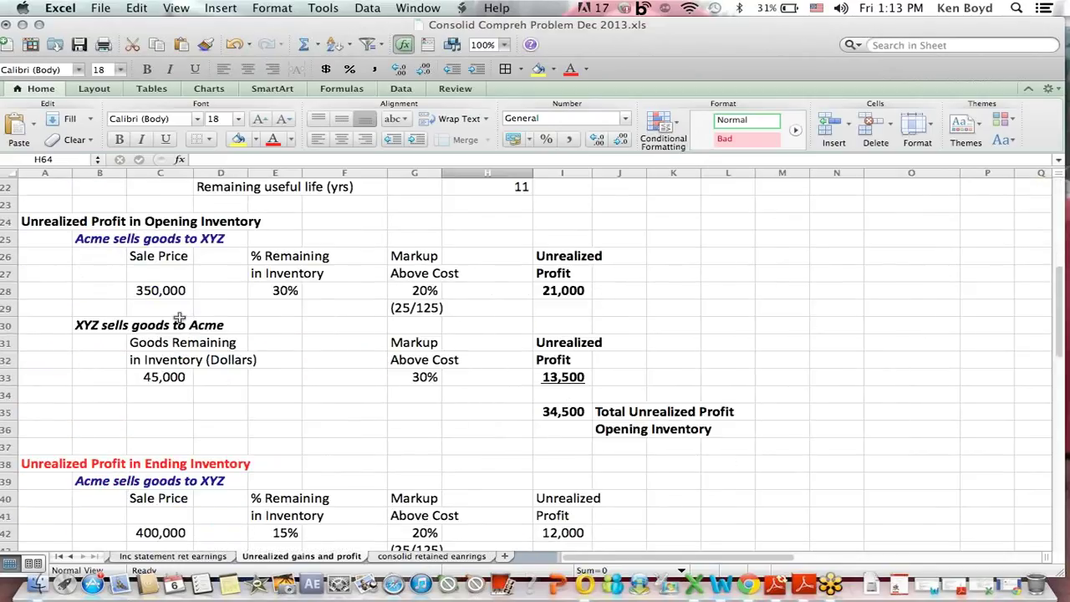
drag(104, 321, 720, 368)
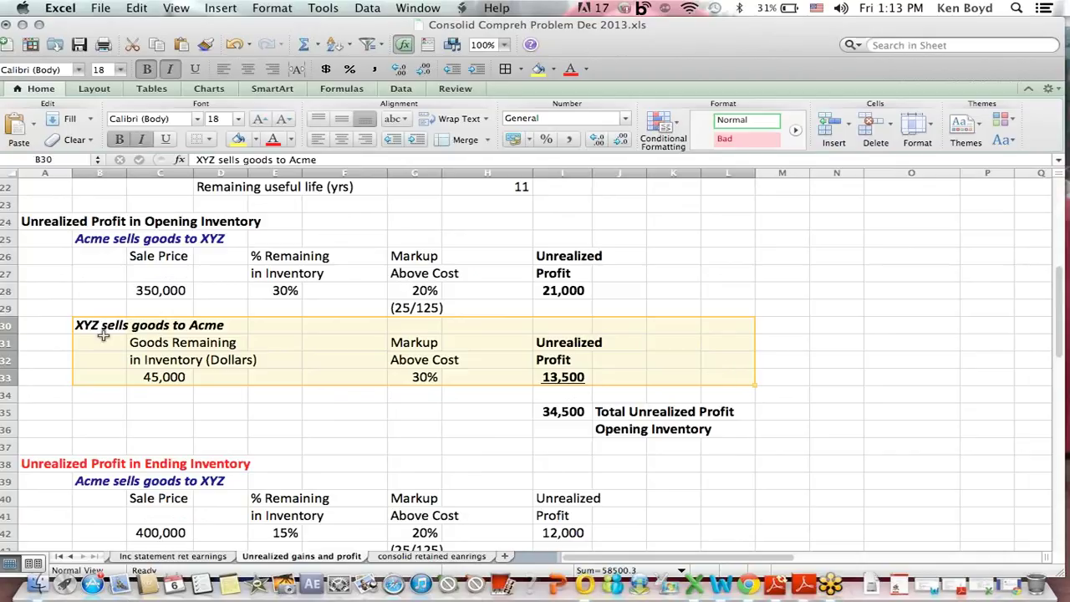
drag(84, 326, 253, 326)
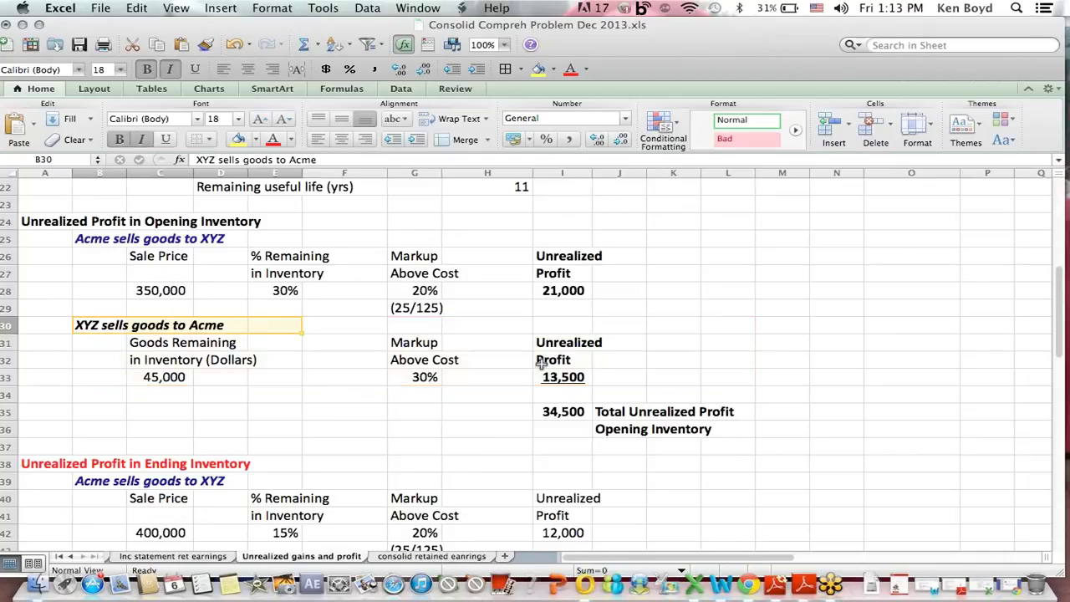
click(173, 219)
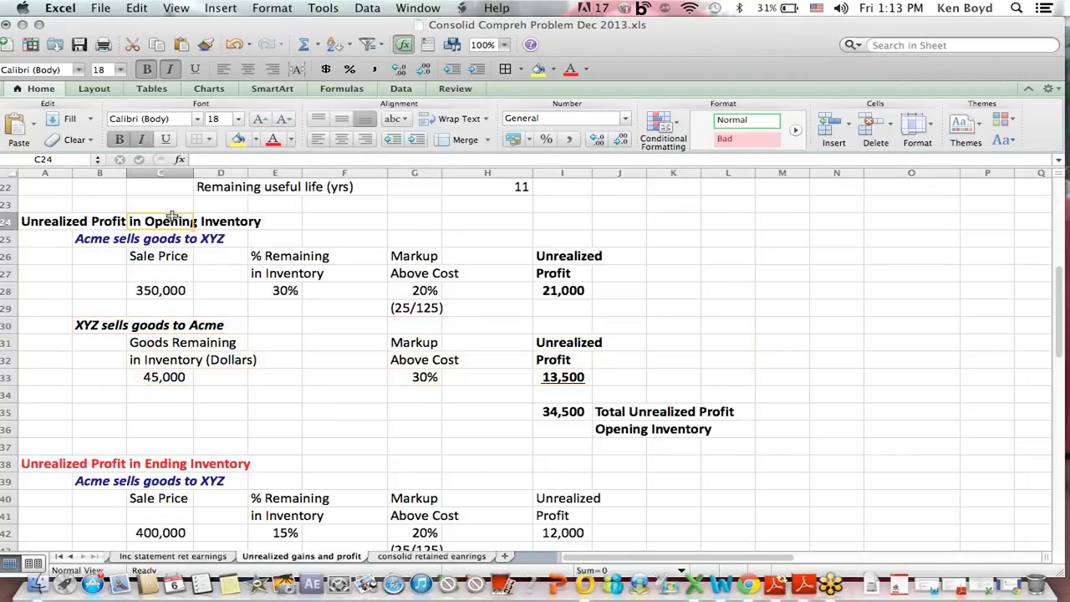
Inspect XYZ's opening-inventory unrealized profit formula in I33, and highlight the matching Profit in Opening Inventory amount and note on the consolid retained earnings sheet
click(562, 376)
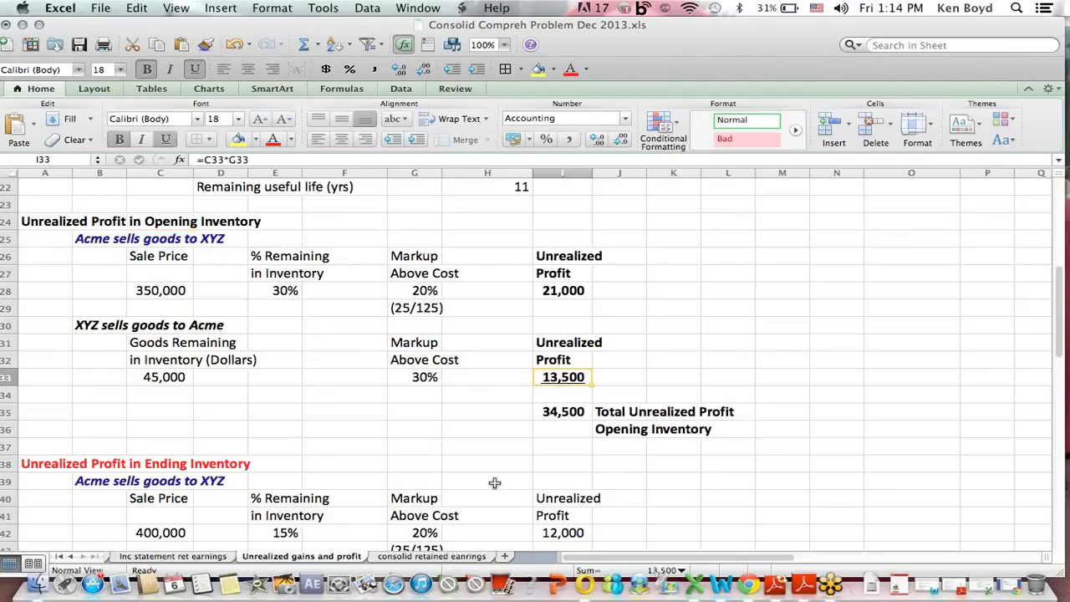
click(481, 558)
drag(518, 337, 715, 338)
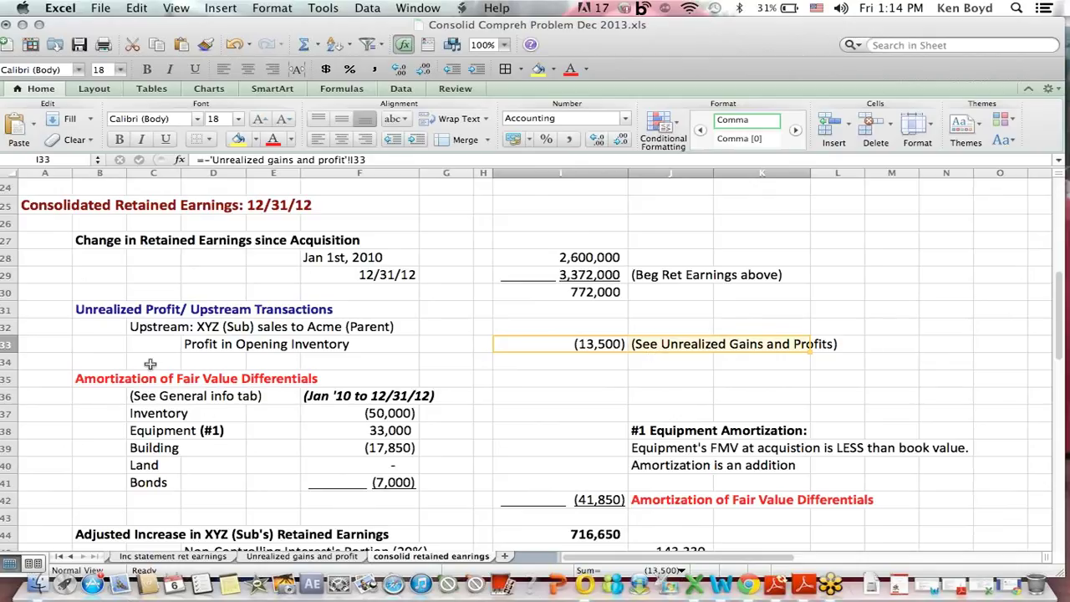
Highlight the Amortization of Fair Value Differentials heading, and select the whole Consolidated Retained Earnings: 12/31/12 section from A25 down through the NCI equity block
drag(99, 381, 421, 377)
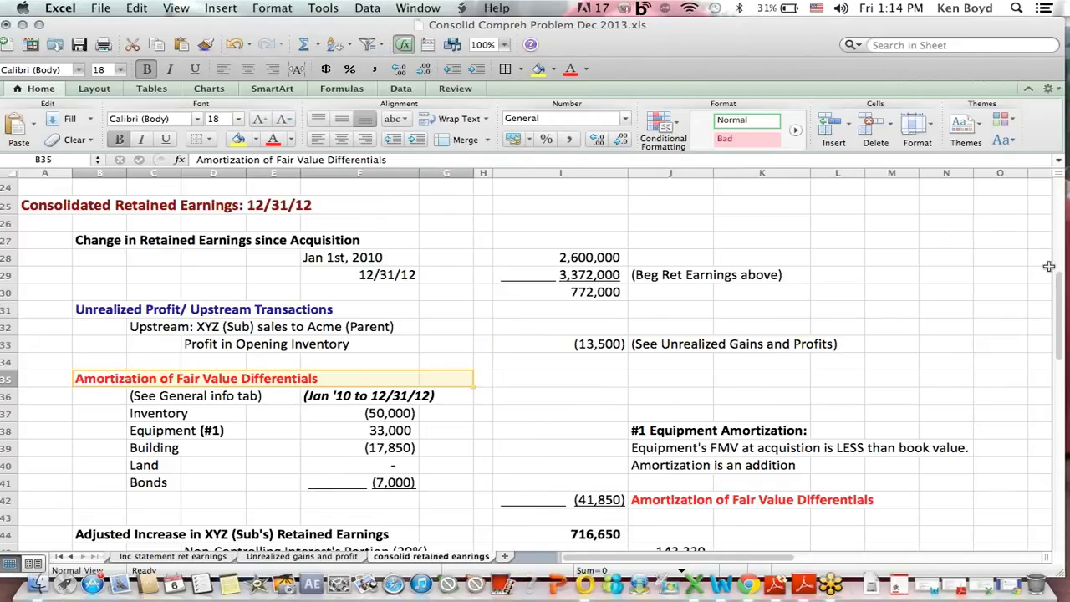
drag(1059, 282, 1060, 219)
drag(1056, 159, 1067, 276)
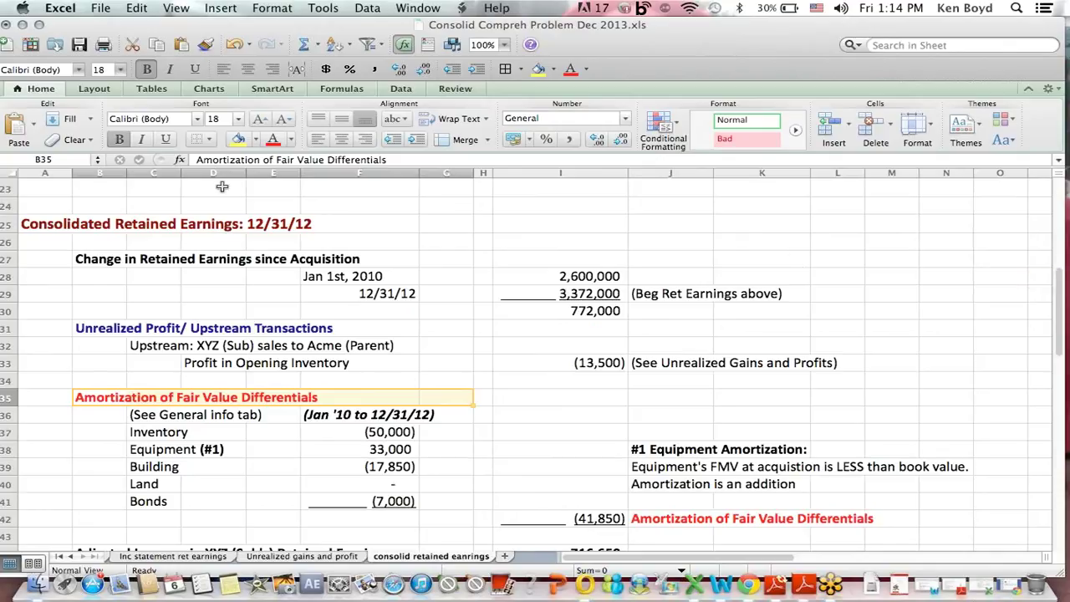
drag(54, 219, 712, 449)
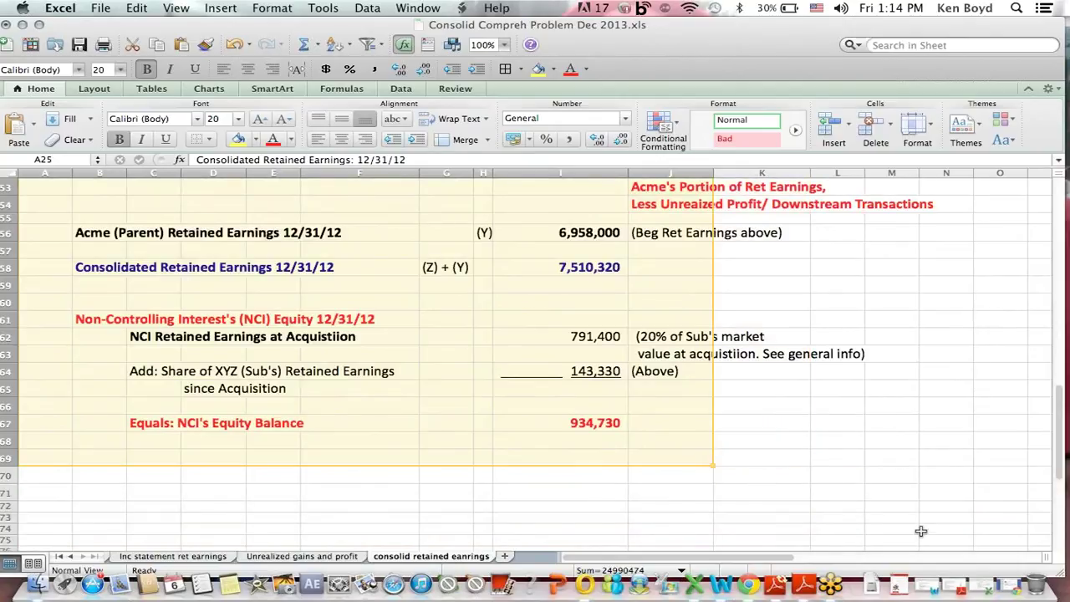
Switch to the Chrome window with the St Louis Test Prep page and review the Accounting Video Textbooks purchase instructions and course listings
click(1008, 592)
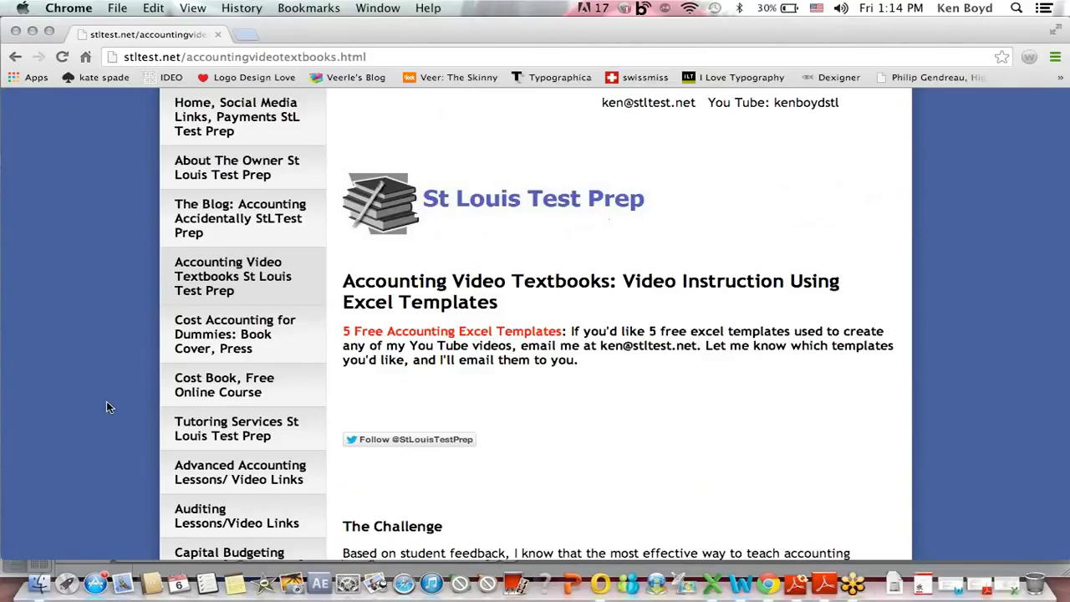
scroll(106, 407, down, 10)
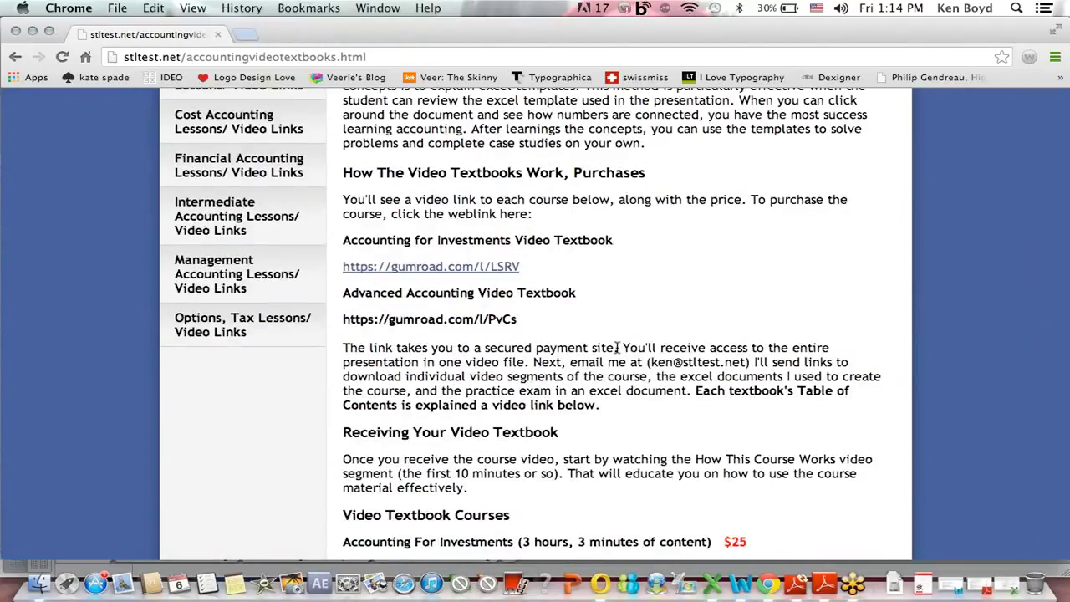
scroll(727, 473, down, 2)
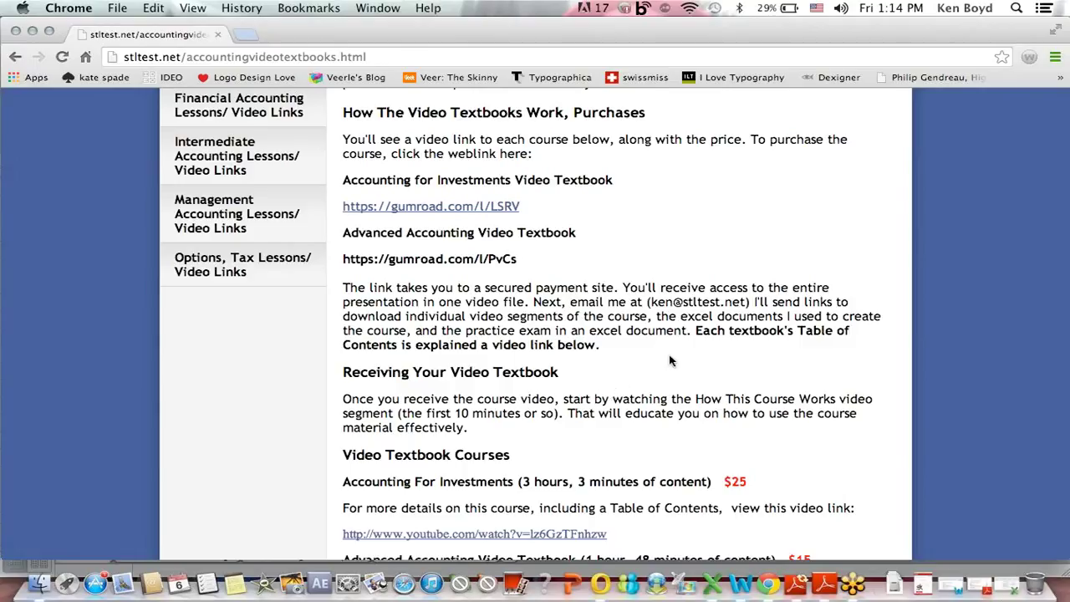
scroll(669, 360, down, 4)
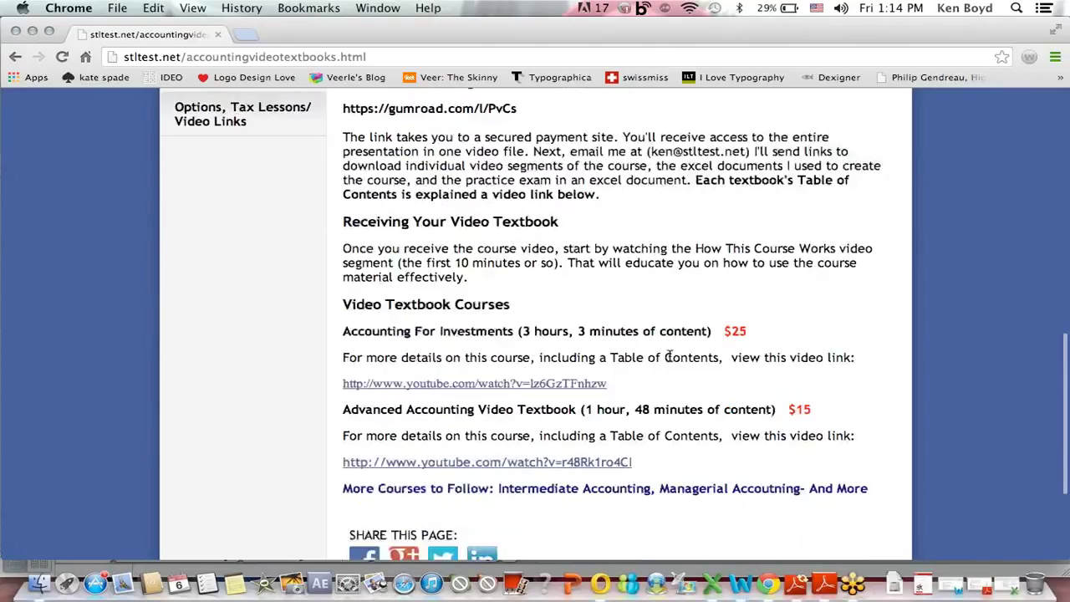